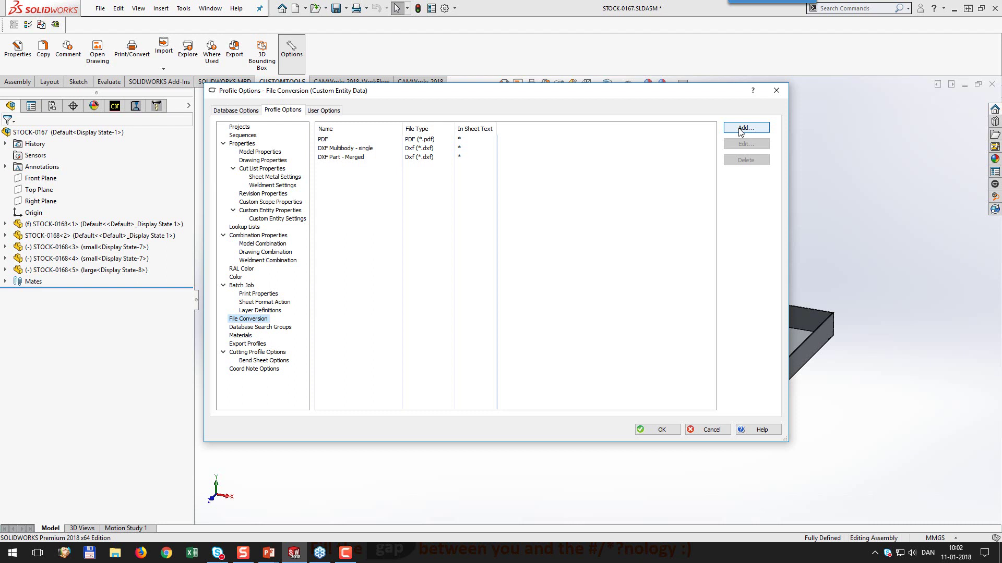
Step: View the ParaSolid (*.x_t) conversion options in a new batch file conversion rule, and close the profile options without adding the rule
click(740, 130)
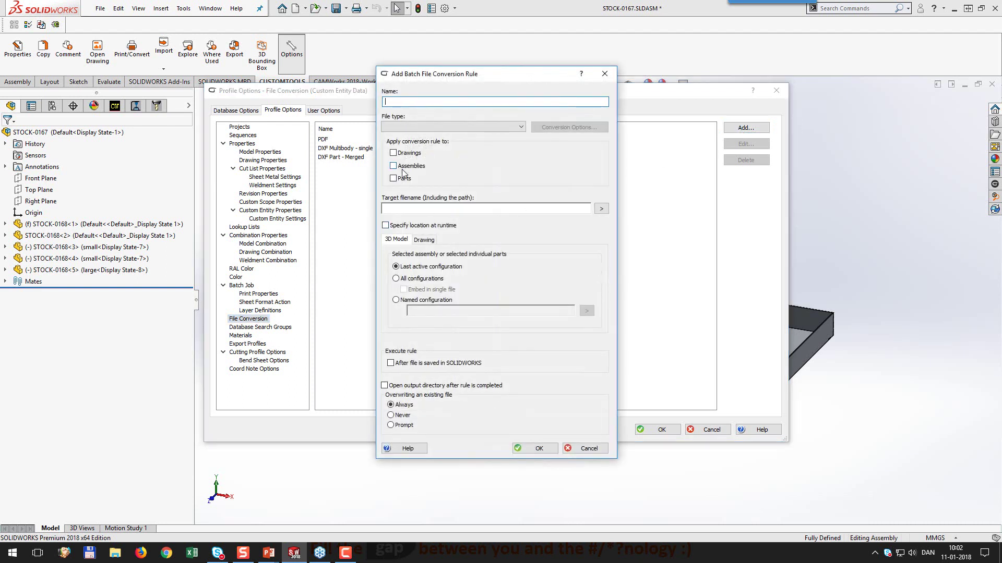
click(418, 129)
click(435, 241)
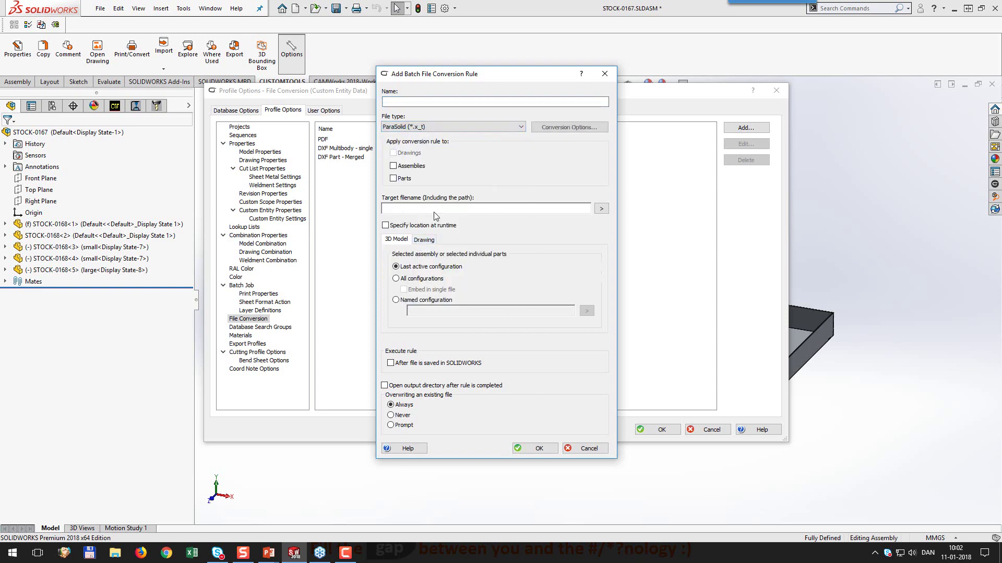
click(567, 130)
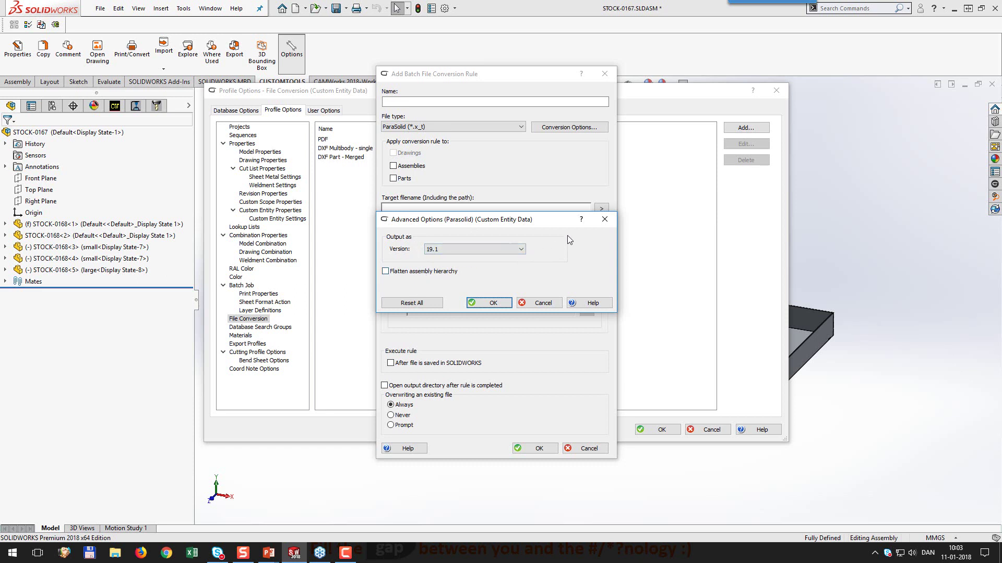
click(604, 219)
click(604, 74)
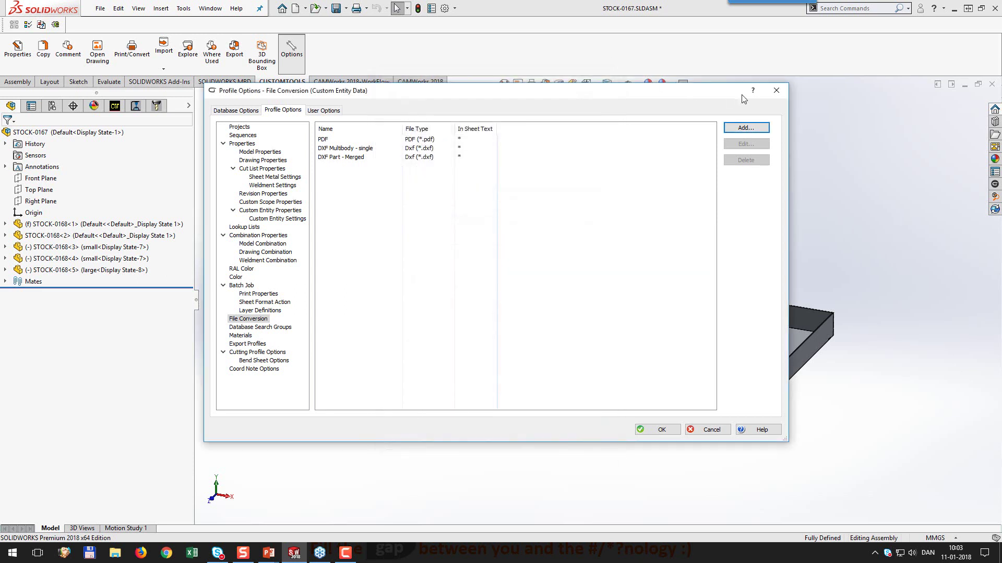
click(776, 90)
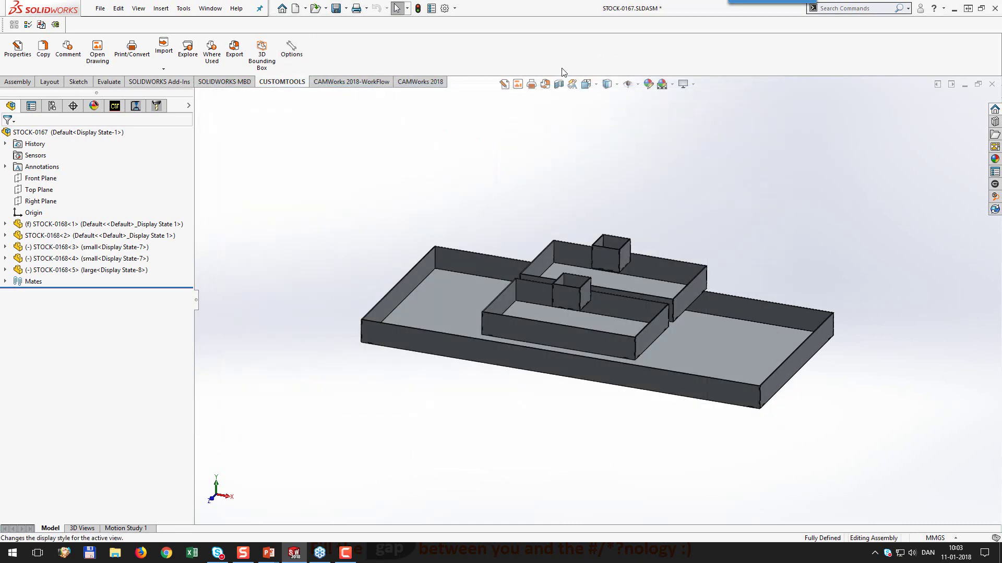
Step: Review the system export options for the Parasolid and TIF/PSD/JPG/PNG file formats, and close them without changes
click(445, 10)
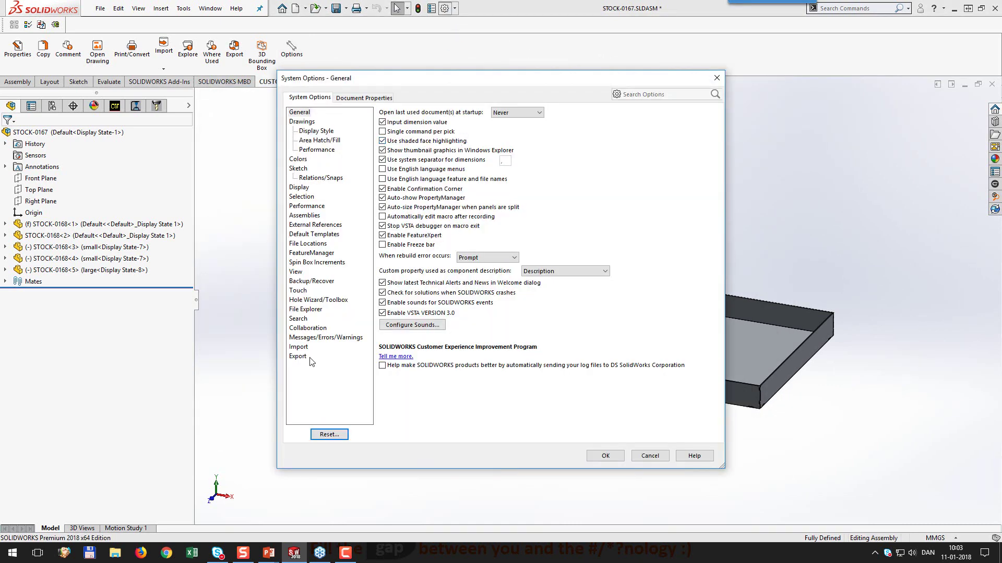
click(308, 357)
click(449, 120)
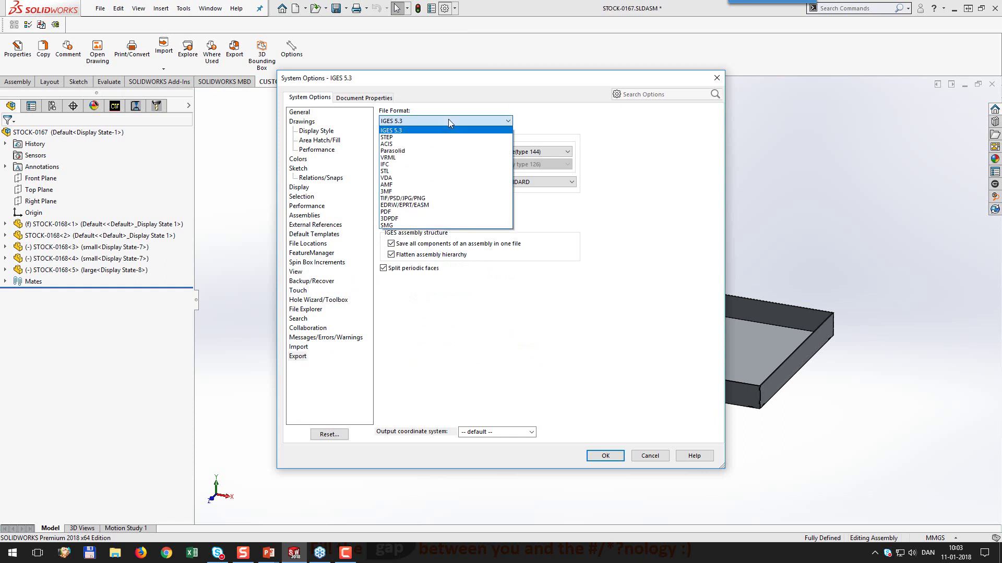
click(437, 150)
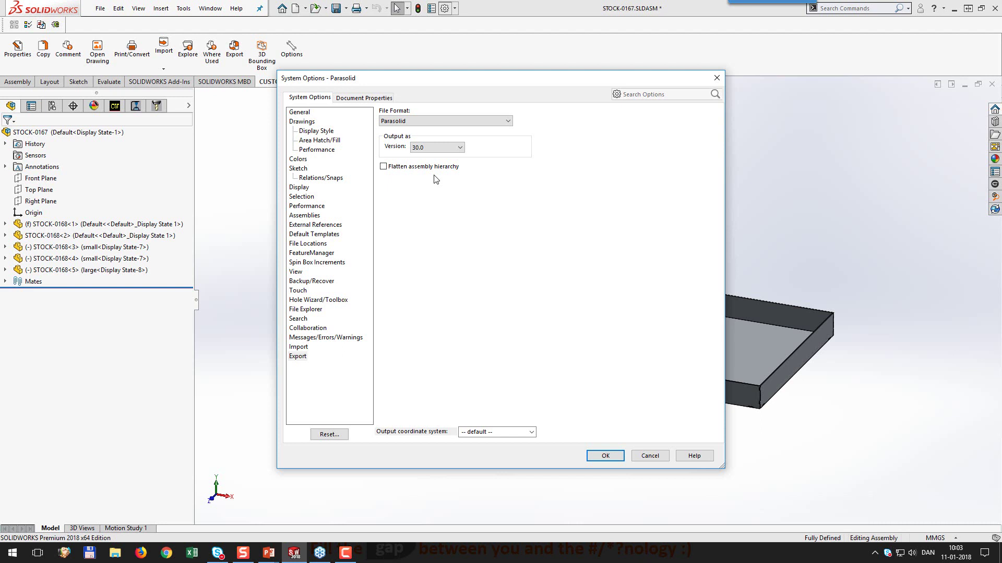
click(458, 122)
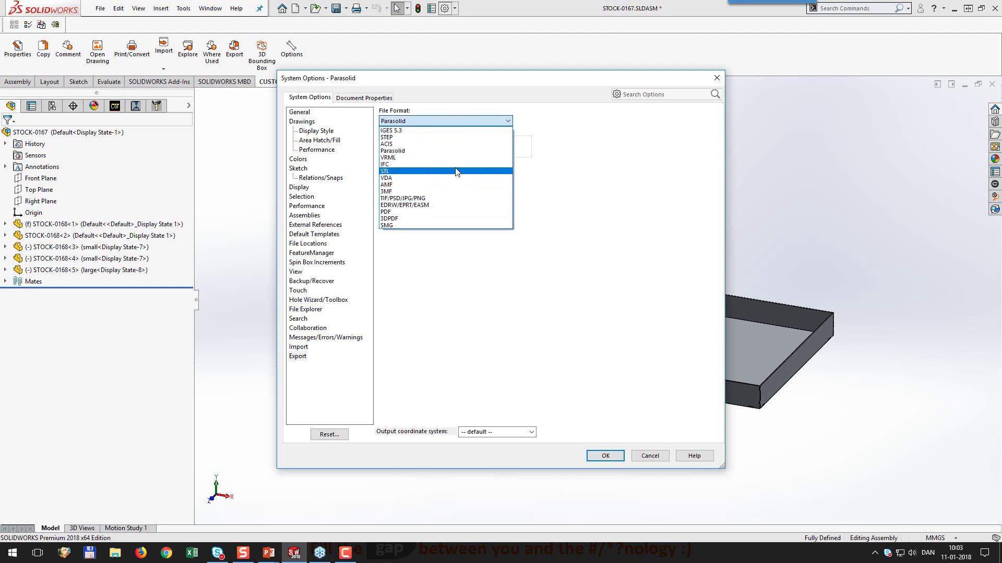
click(452, 199)
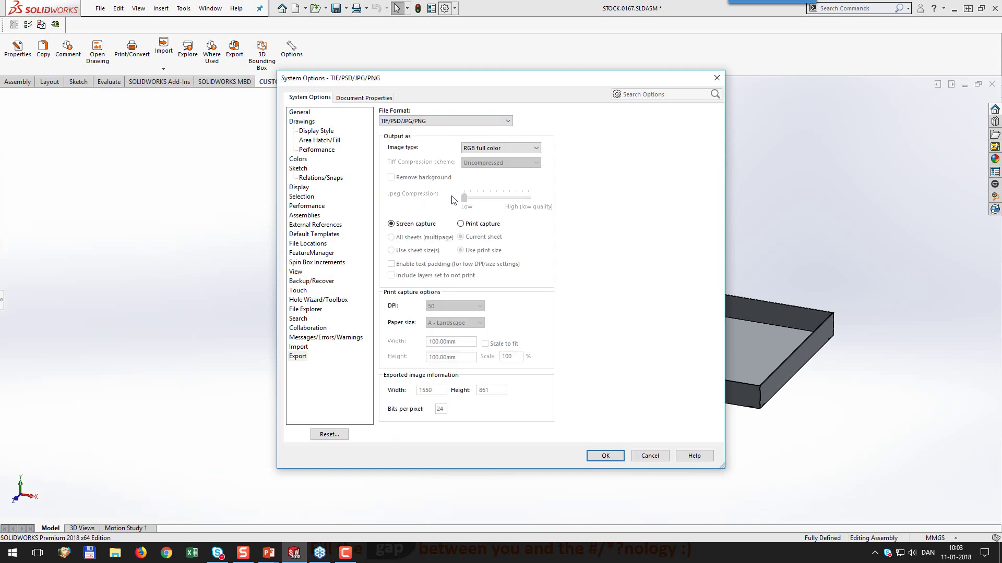
click(718, 79)
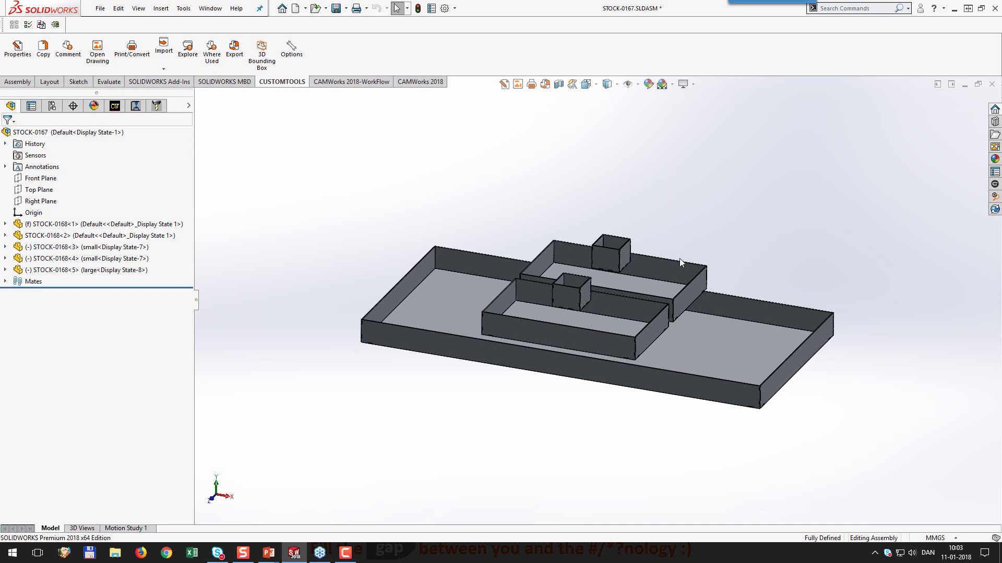
scroll(687, 312, down, 1)
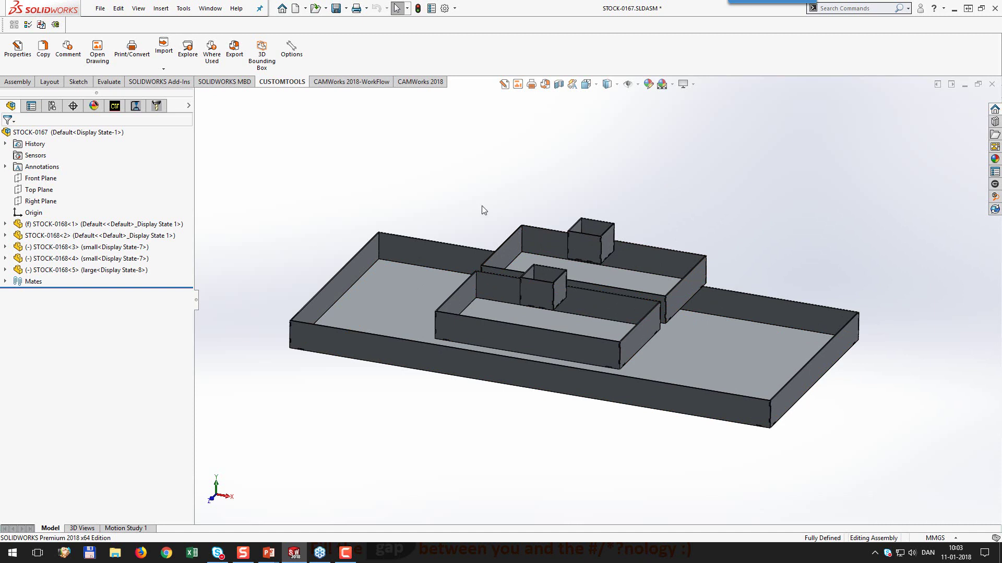
right_click(435, 253)
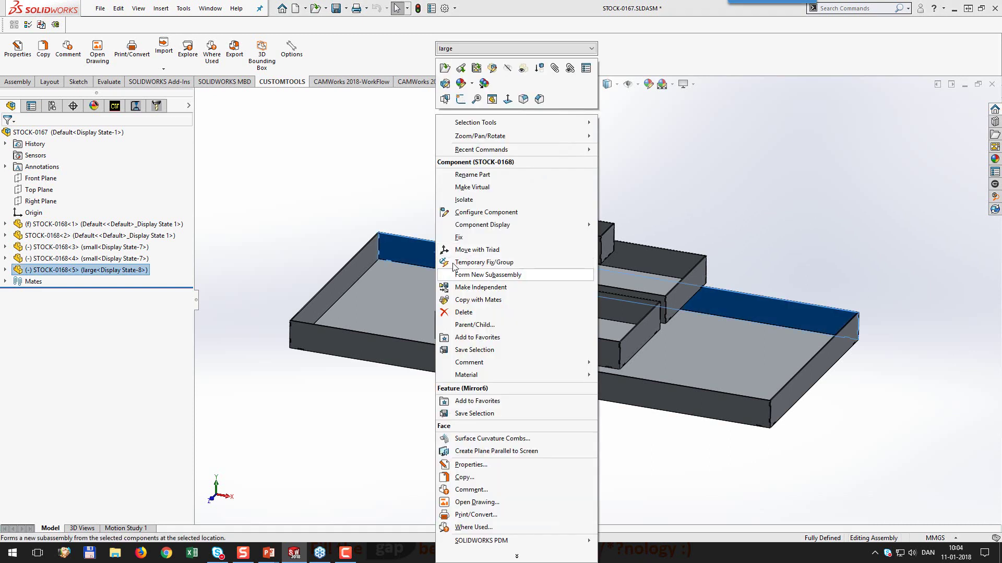
click(333, 202)
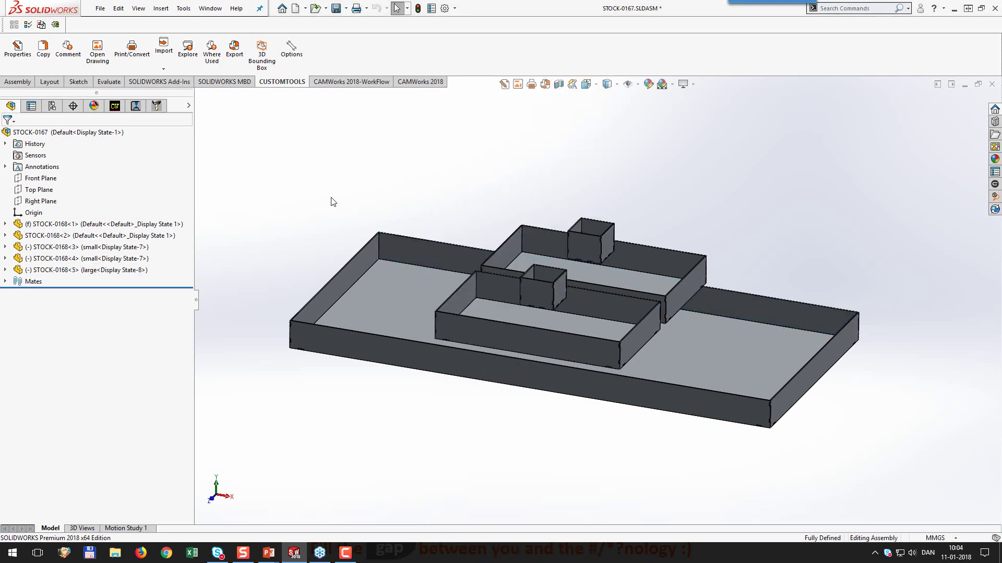
click(402, 252)
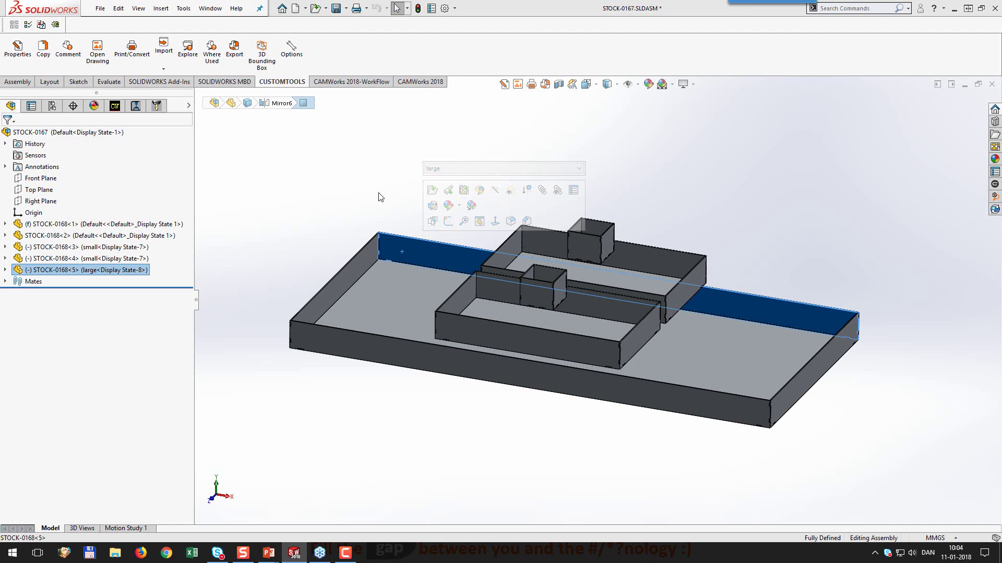
click(405, 223)
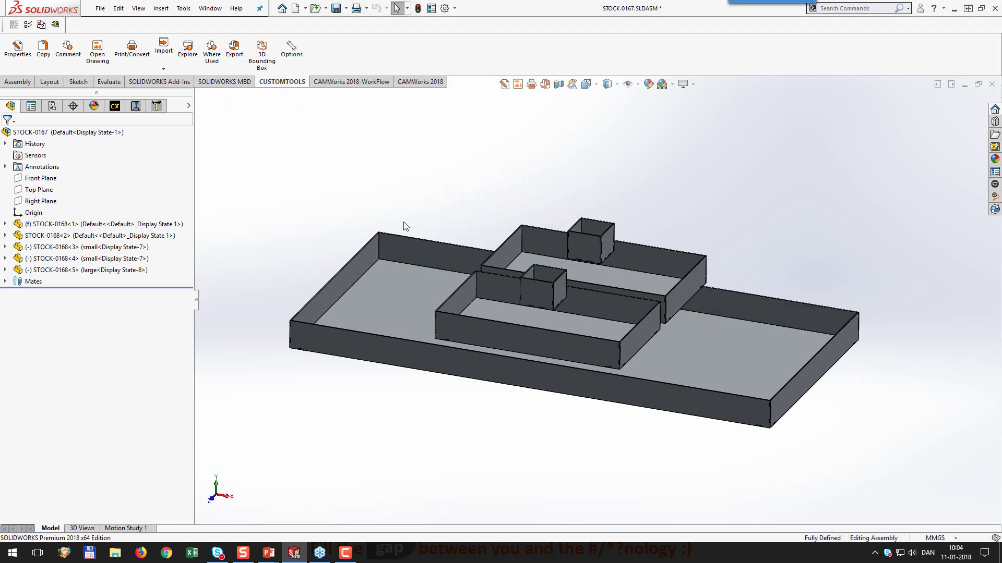
Step: Open the STOCK-0168<1> part on its own, look at the Export to DXF / DWG command for its body, and return to the assembly
click(39, 224)
click(45, 193)
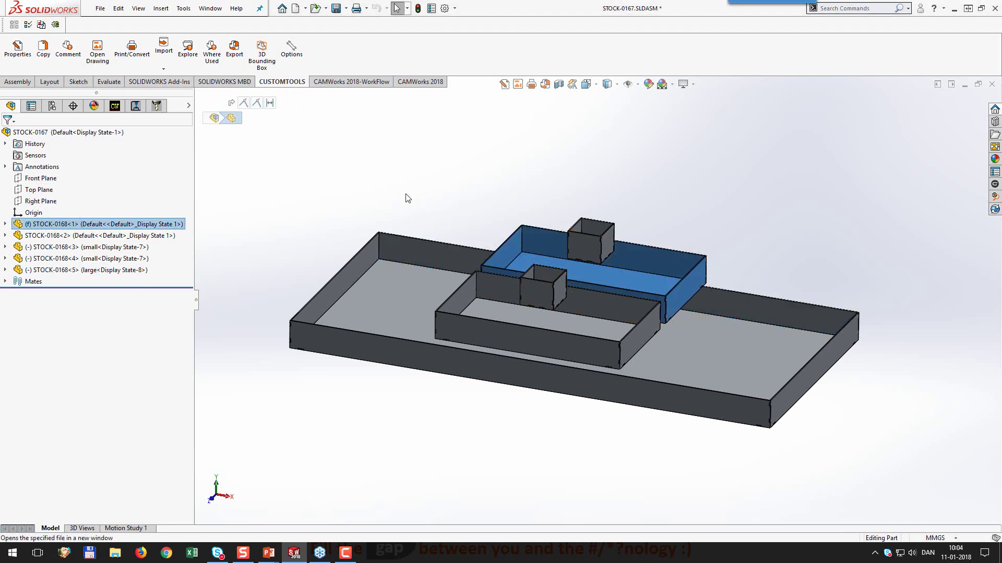
right_click(553, 278)
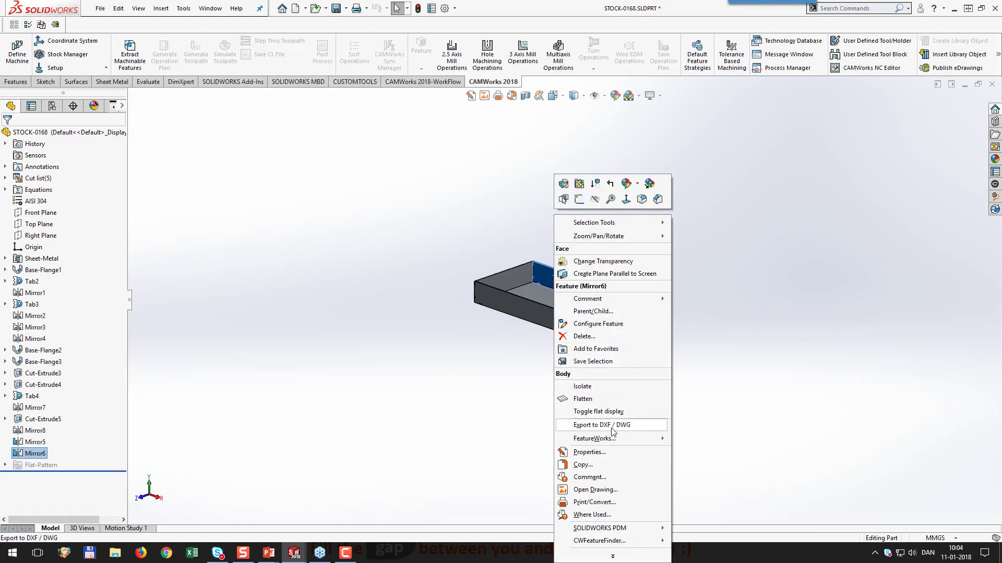
click(532, 398)
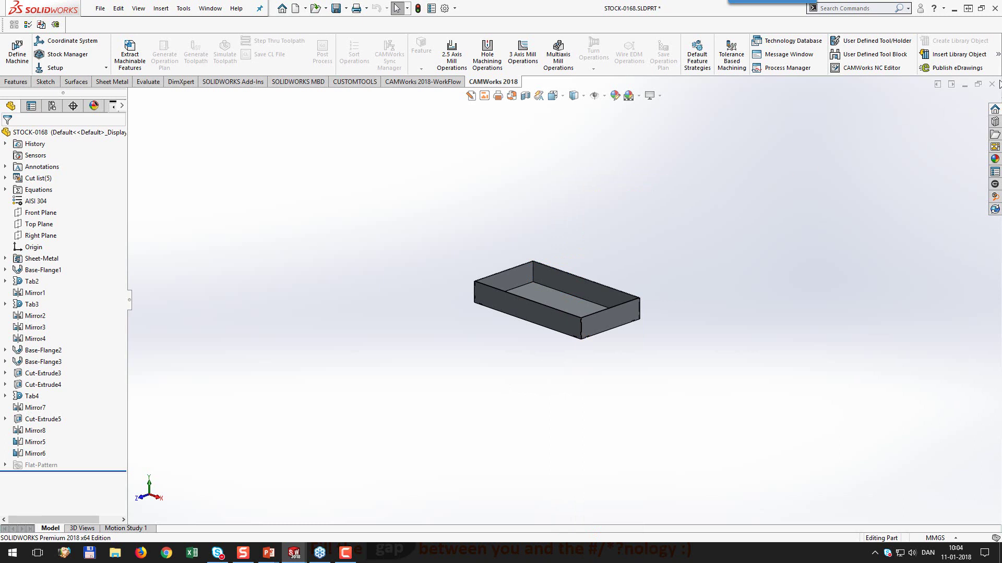
click(992, 84)
click(523, 274)
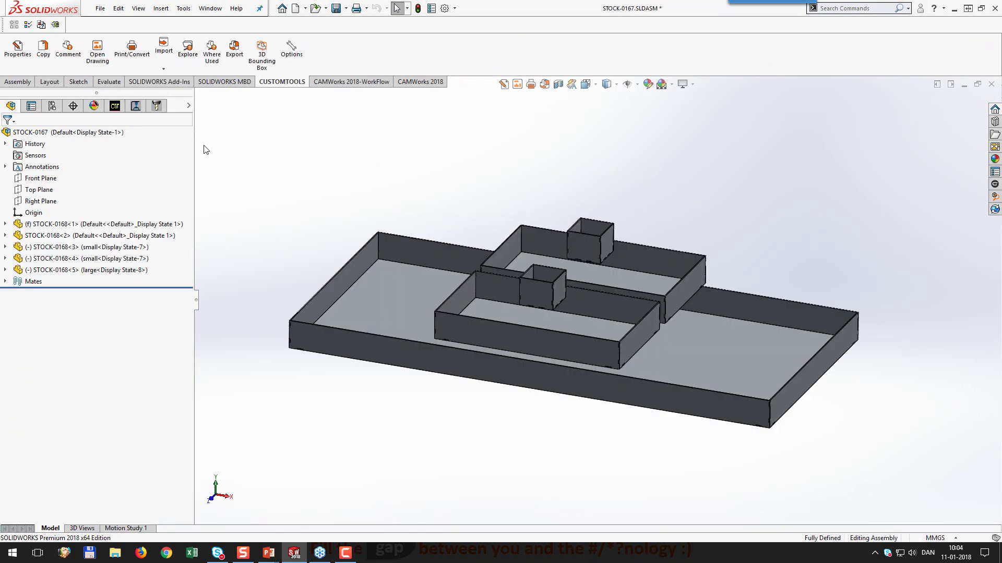
Step: Batch convert the Default, small and large configurations of STOCK-0168.SLDPRT with the DXF Multibody - single rule
click(132, 56)
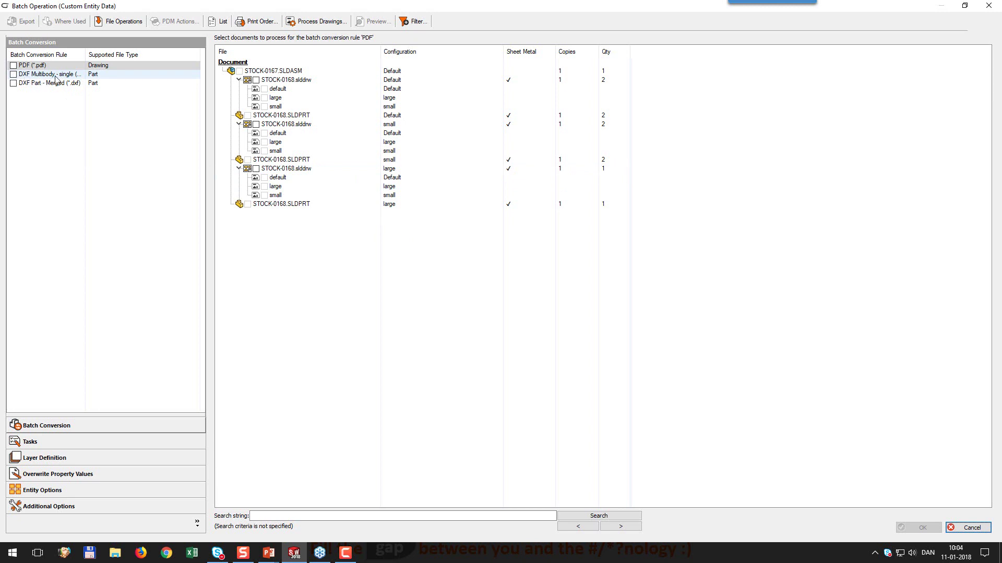
click(14, 75)
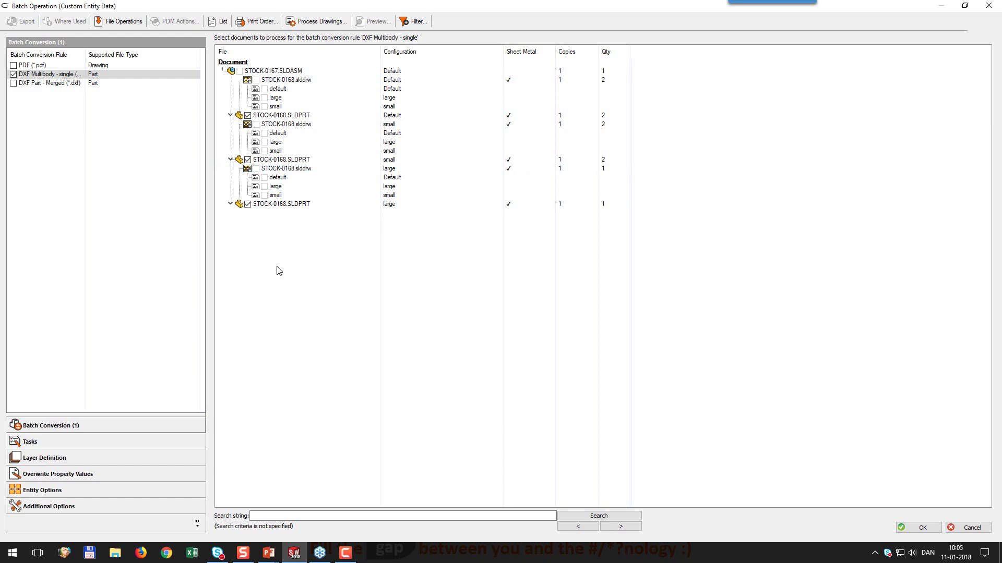
click(922, 528)
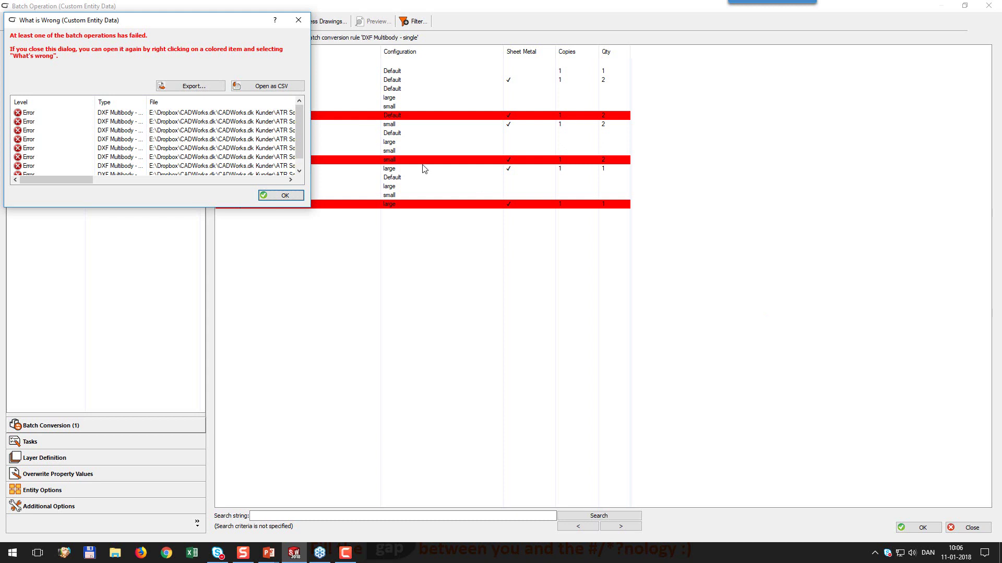
Step: Examine the configurations and descriptions in the batch operation's error list, and close the list and the batch operation
drag(241, 22, 274, 44)
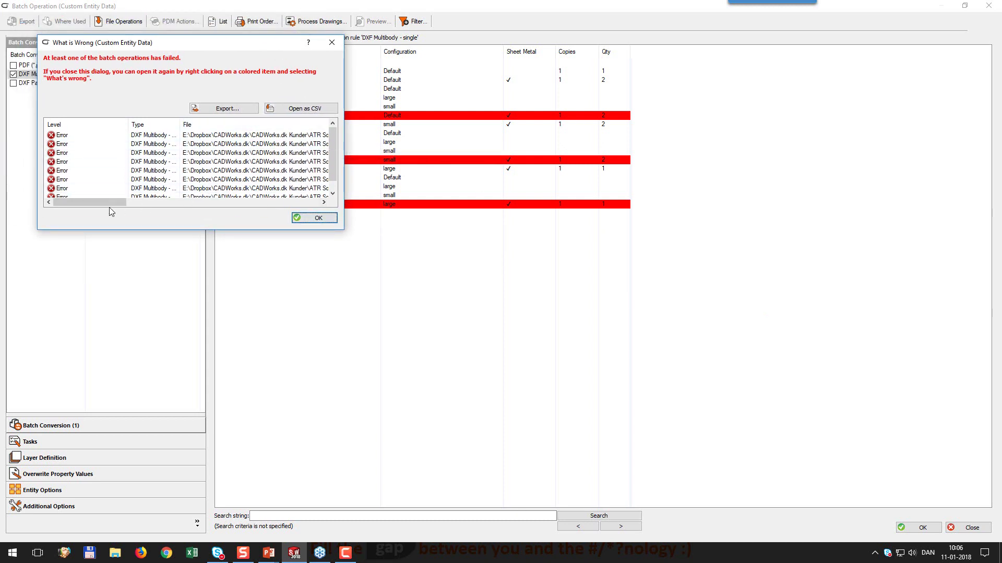
drag(107, 202, 213, 203)
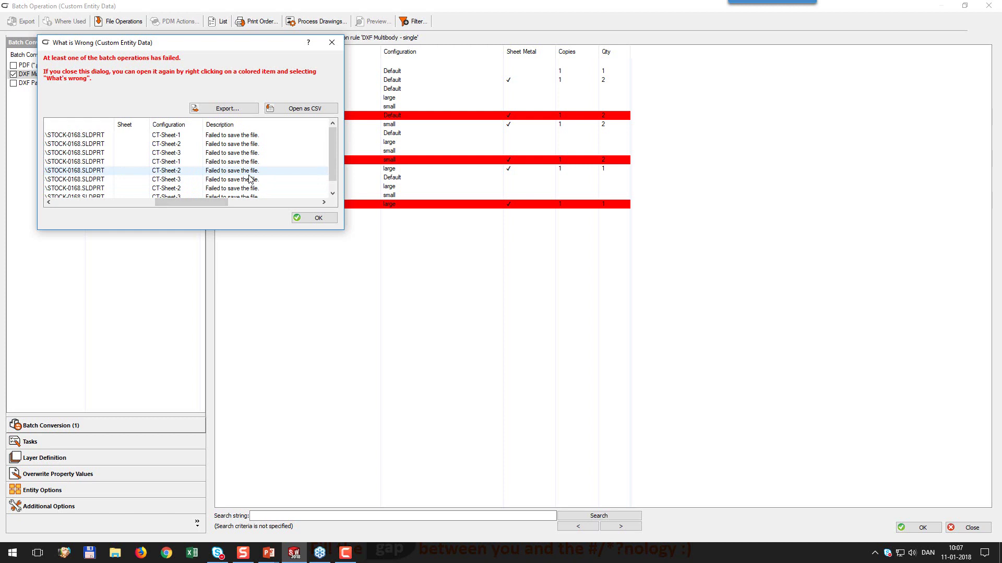
click(250, 154)
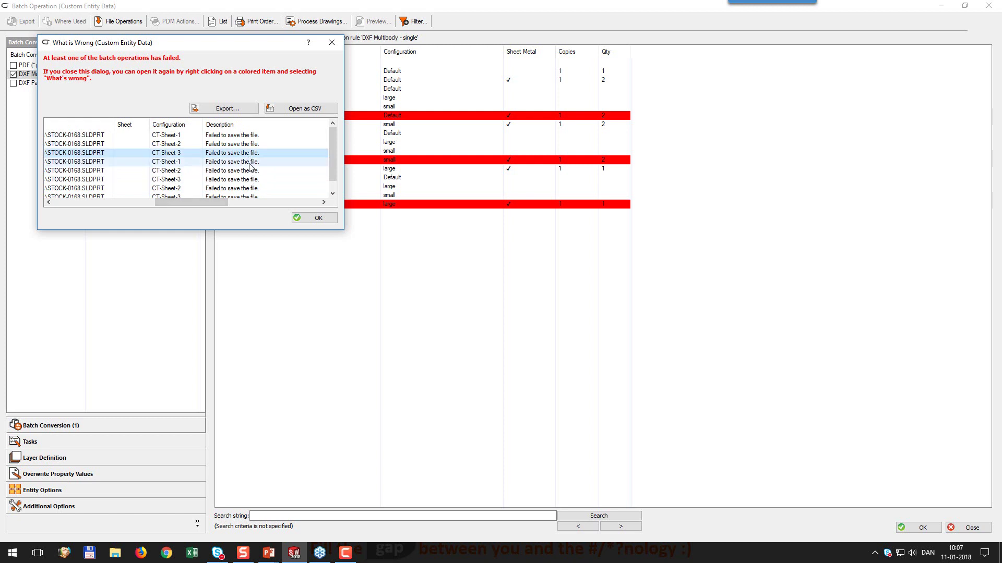
scroll(250, 167, down, 1)
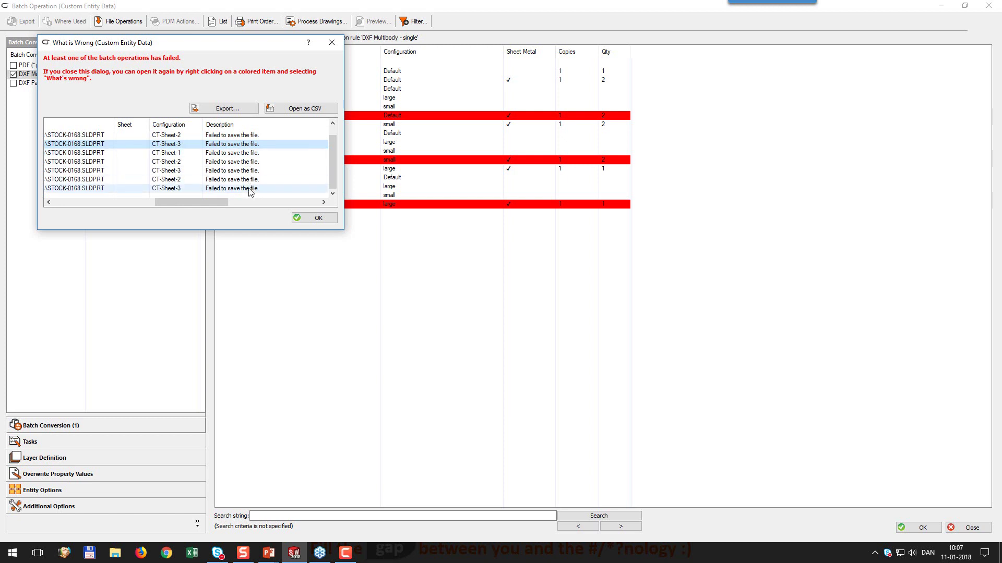
scroll(251, 192, up, 1)
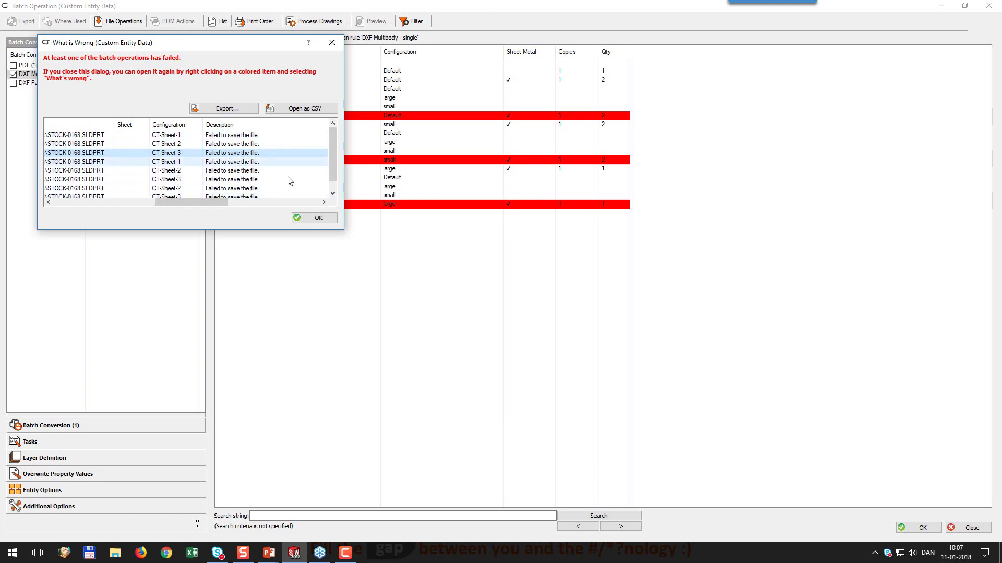
click(319, 218)
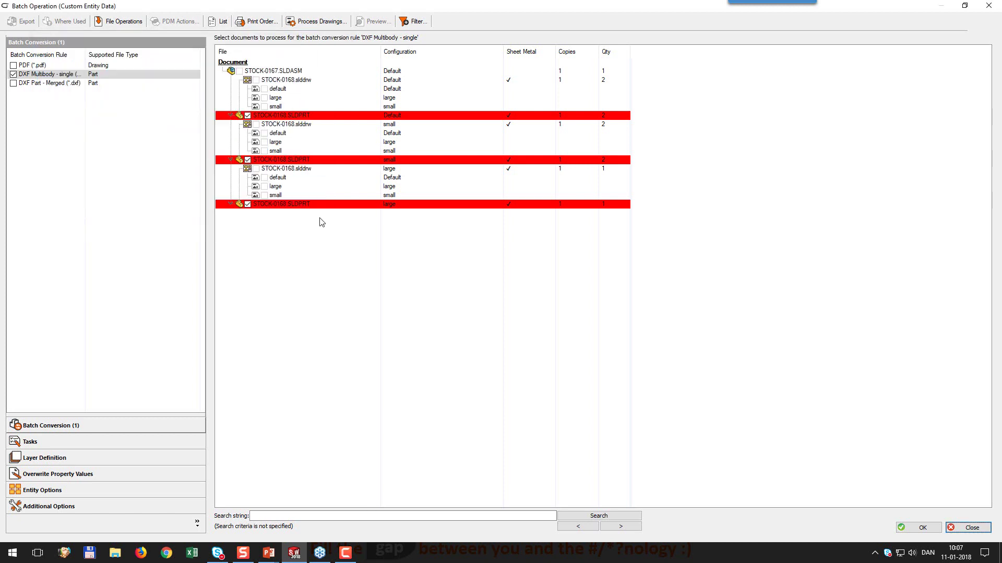
click(988, 5)
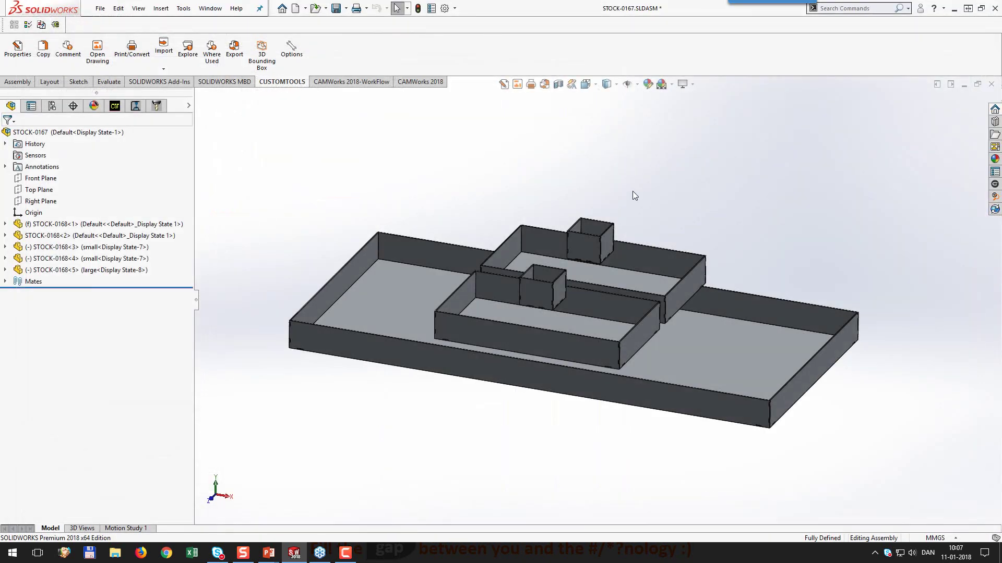
Step: Browse from the assembly's file location to the Individual folder inside DXF to inspect the exported files
click(191, 63)
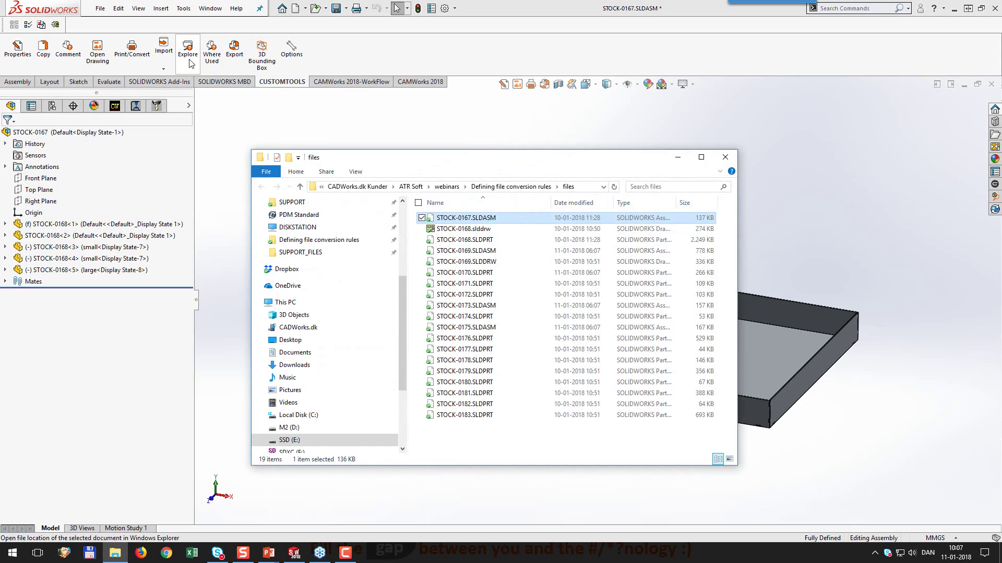
drag(504, 159, 480, 122)
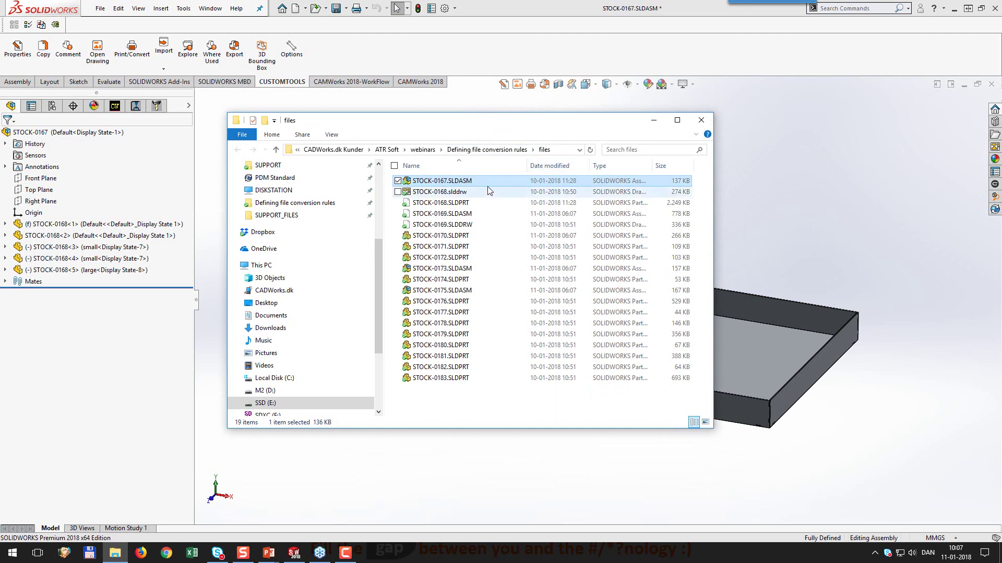
click(484, 150)
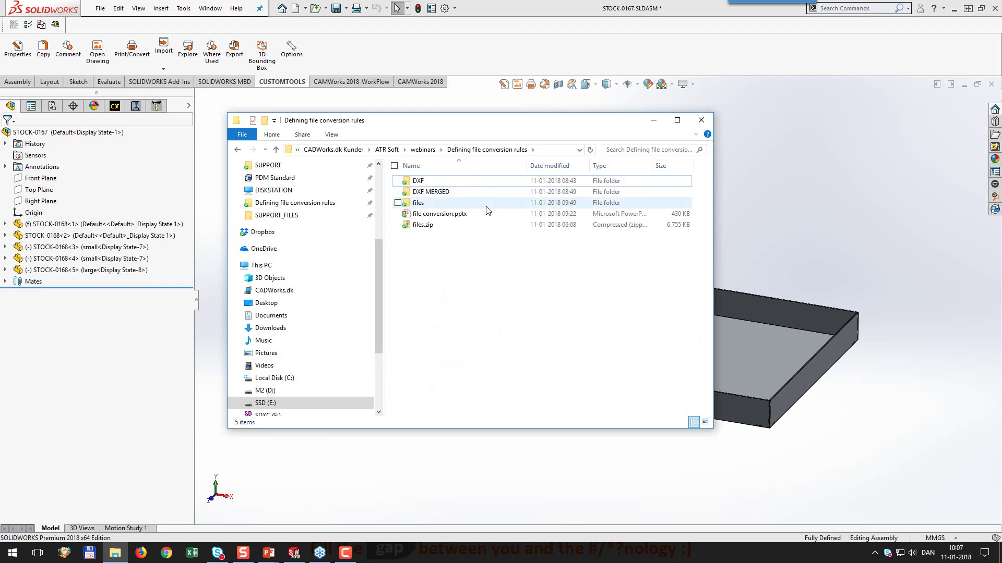
double_click(418, 184)
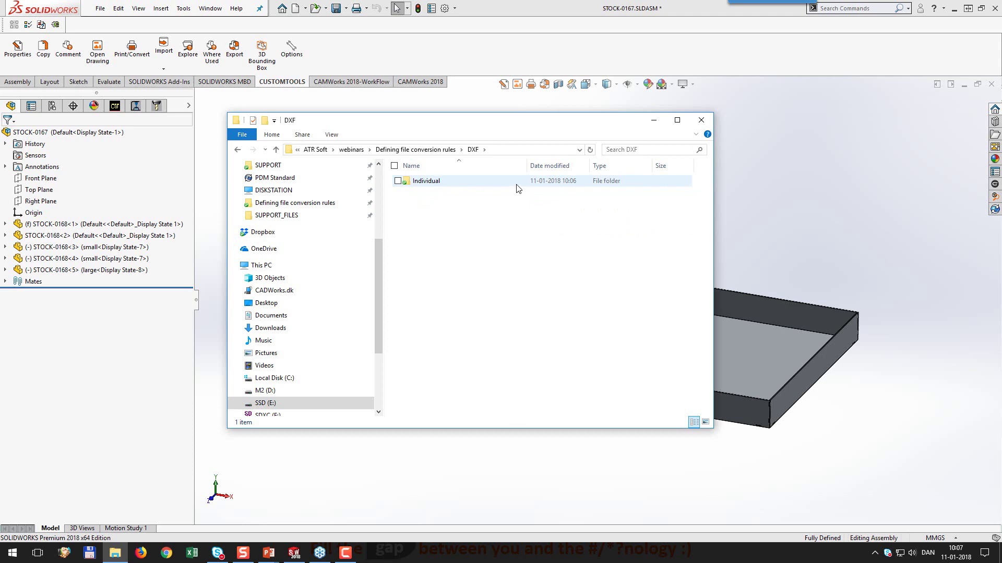
double_click(423, 183)
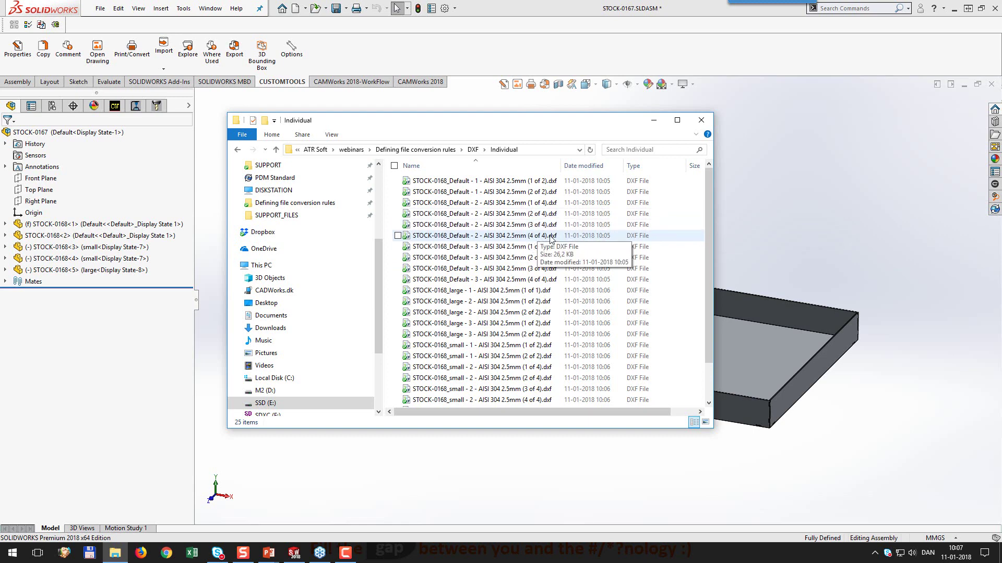
Step: Select all the STOCK-0168_small DXF files in the Individual folder to review them, and close the folder
drag(513, 125, 328, 127)
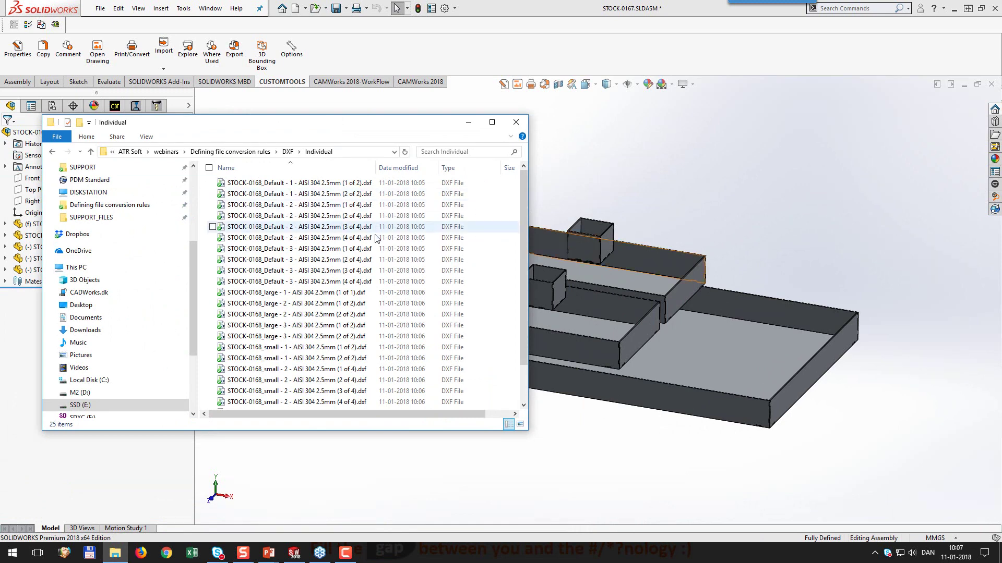
scroll(313, 292, down, 2)
click(278, 307)
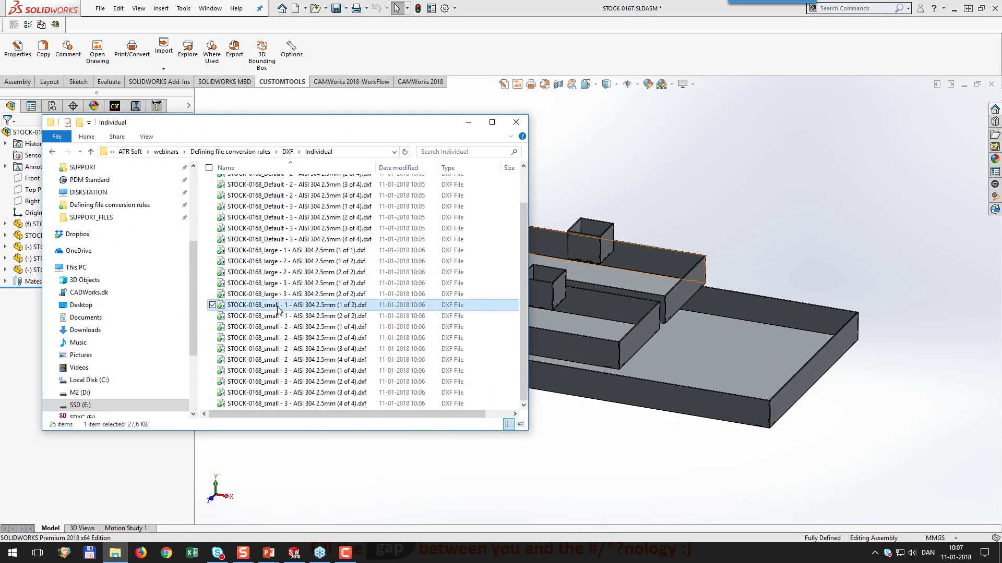
shift+click(308, 405)
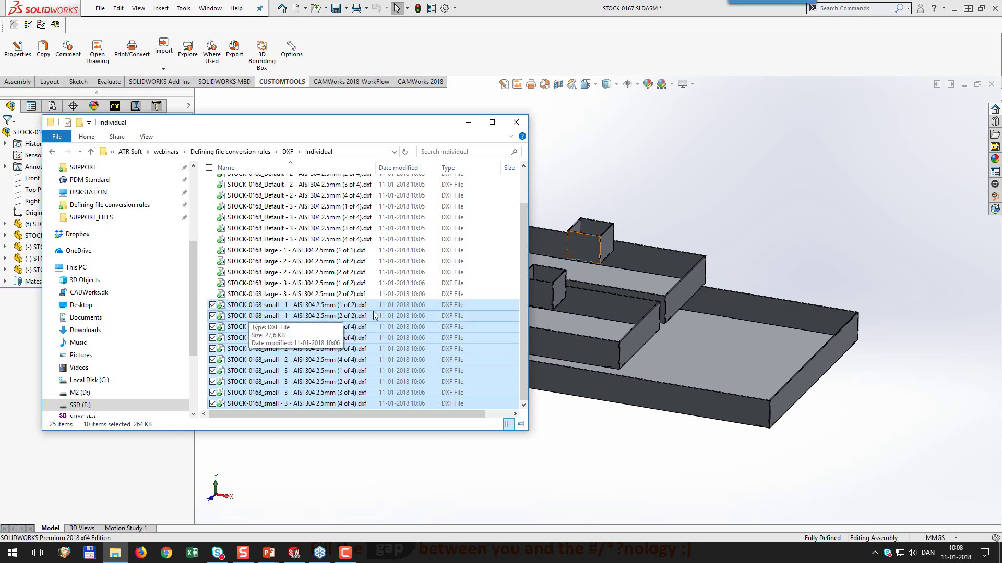
click(516, 122)
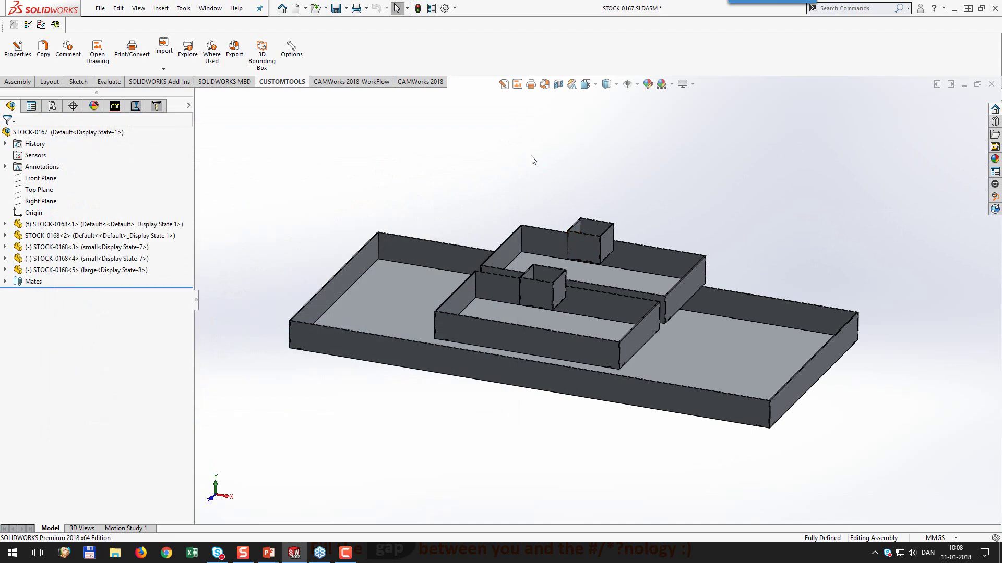
Step: Open the CUSTOMTOOLS options and check the user's Messages/Errors/Warnings settings for automatic file conversion
click(295, 56)
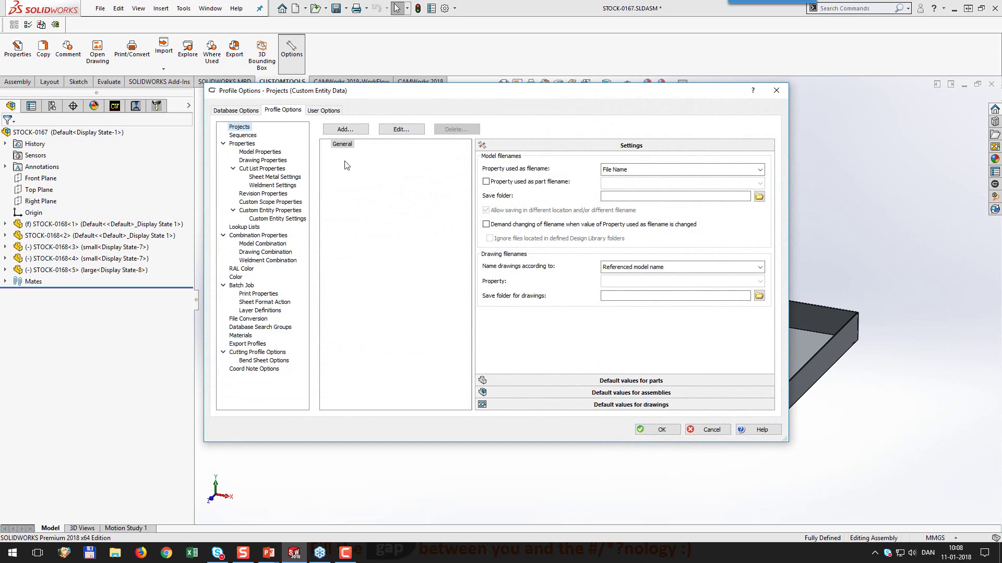
click(329, 111)
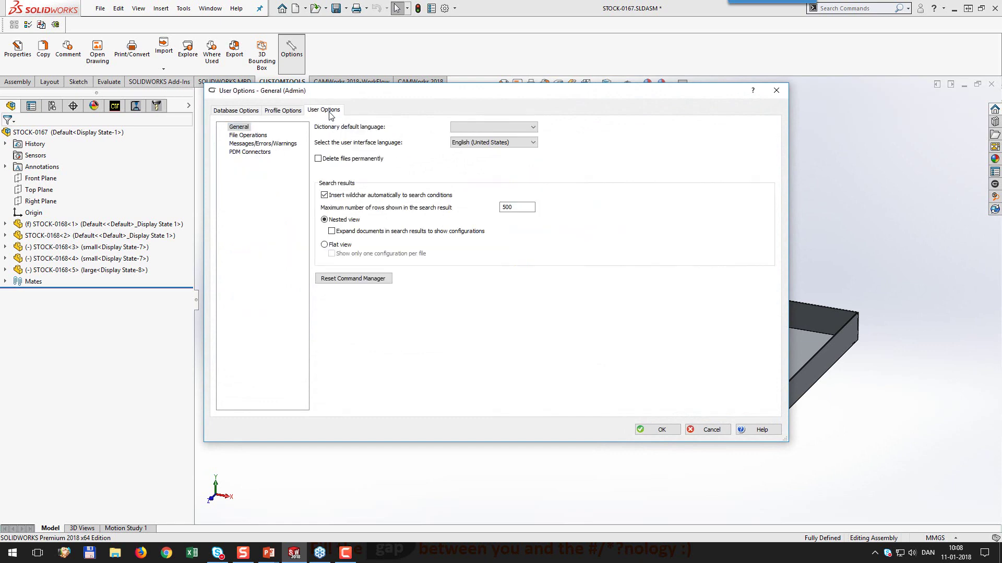
click(277, 145)
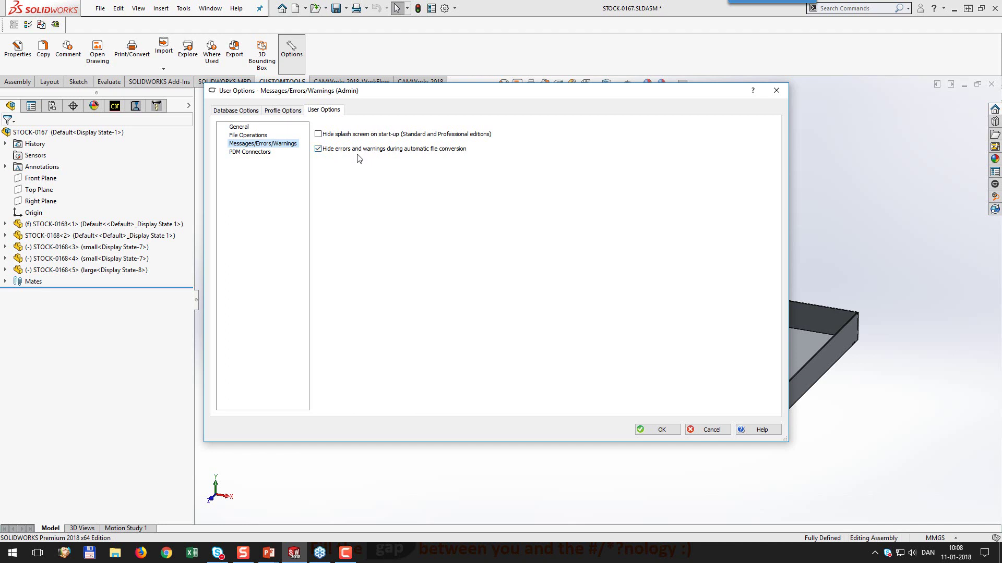
Step: Open the DXF Multibody - single file conversion rule from the profile options and look at the placeholders available for its target filename
click(282, 110)
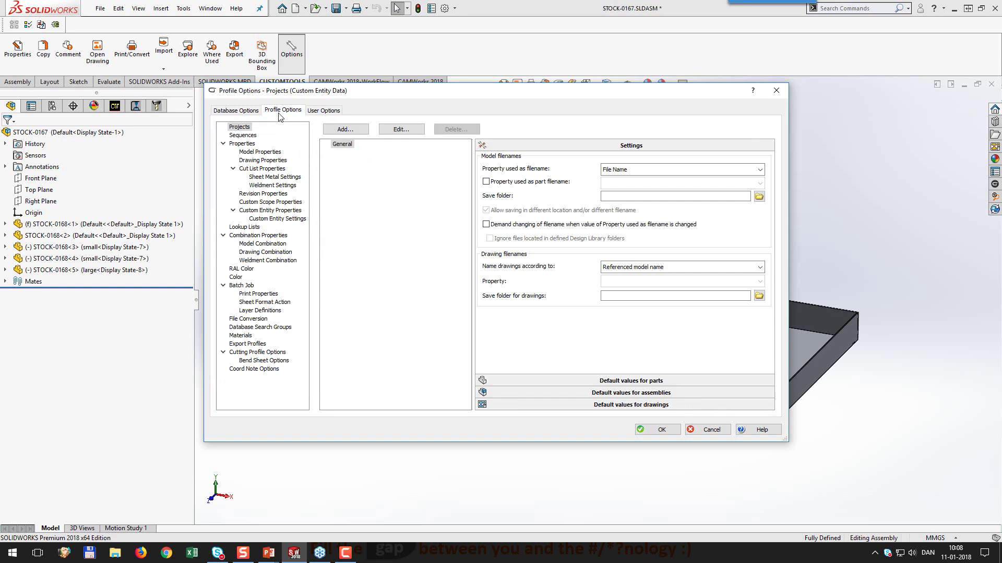
click(260, 319)
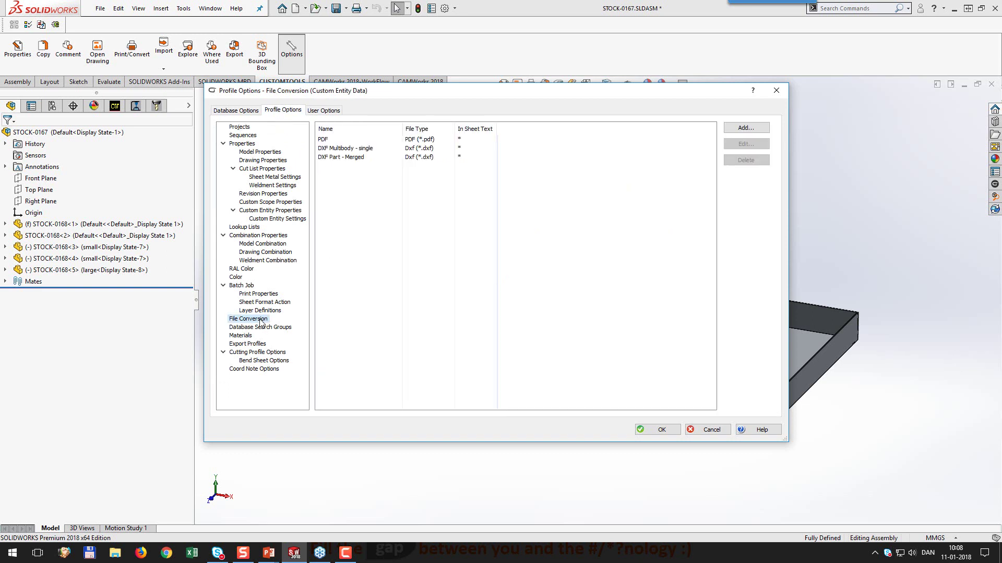
double_click(336, 150)
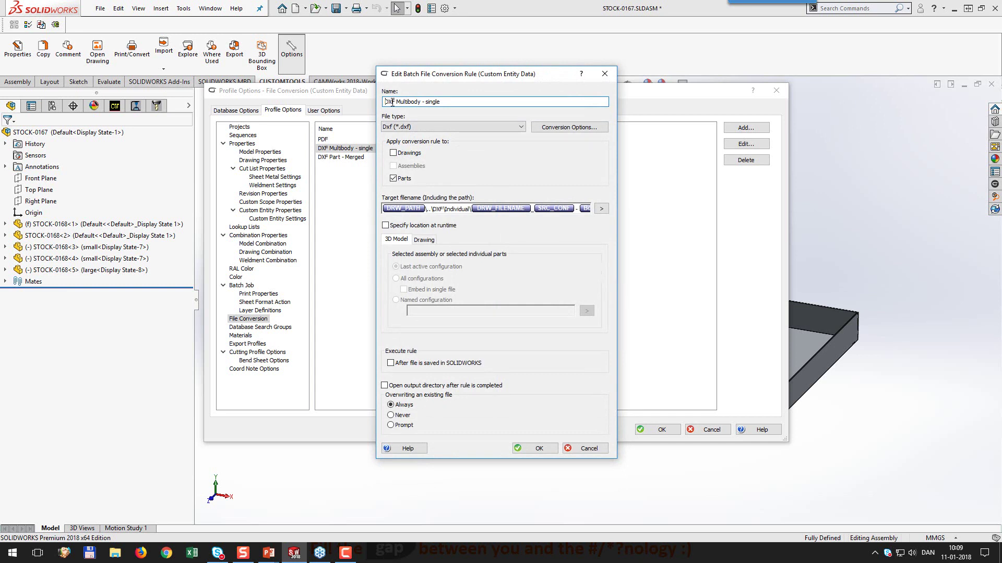
drag(386, 102, 454, 102)
click(601, 209)
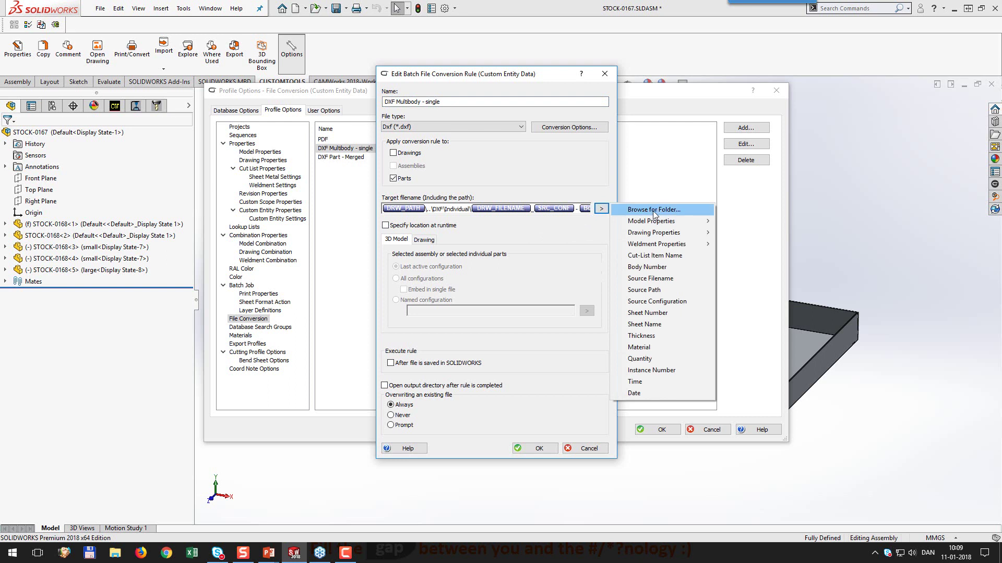
mouse_move(670, 223)
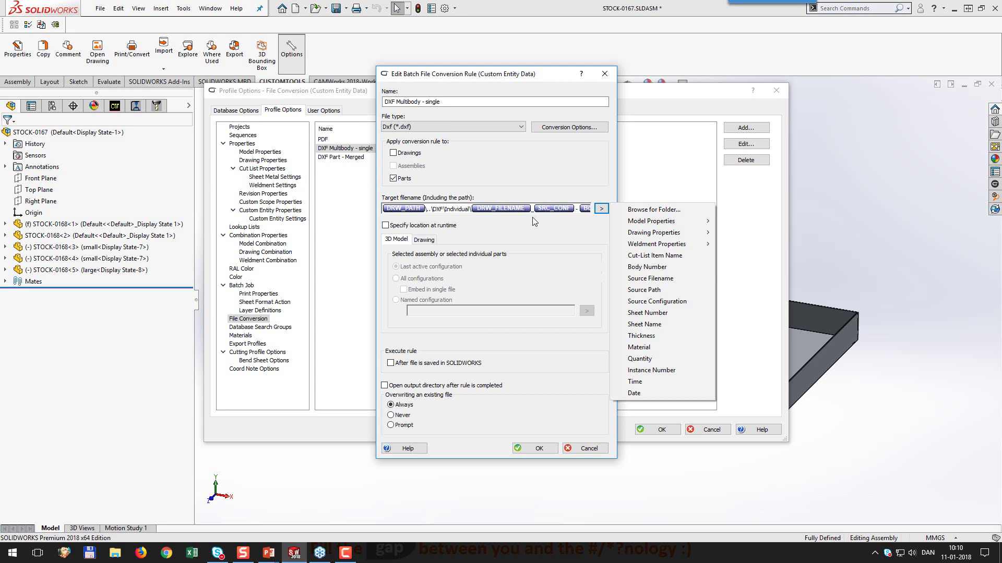
Step: Examine the rule's full target filename, from the drawing path and configuration through body number, material and thickness to instance number and quantity
click(564, 216)
click(576, 211)
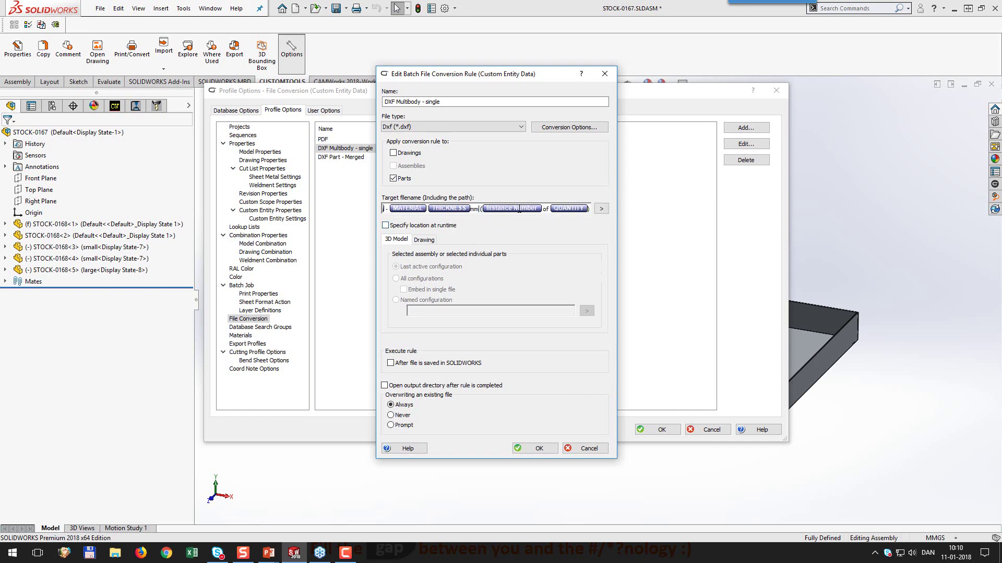
key(Left)
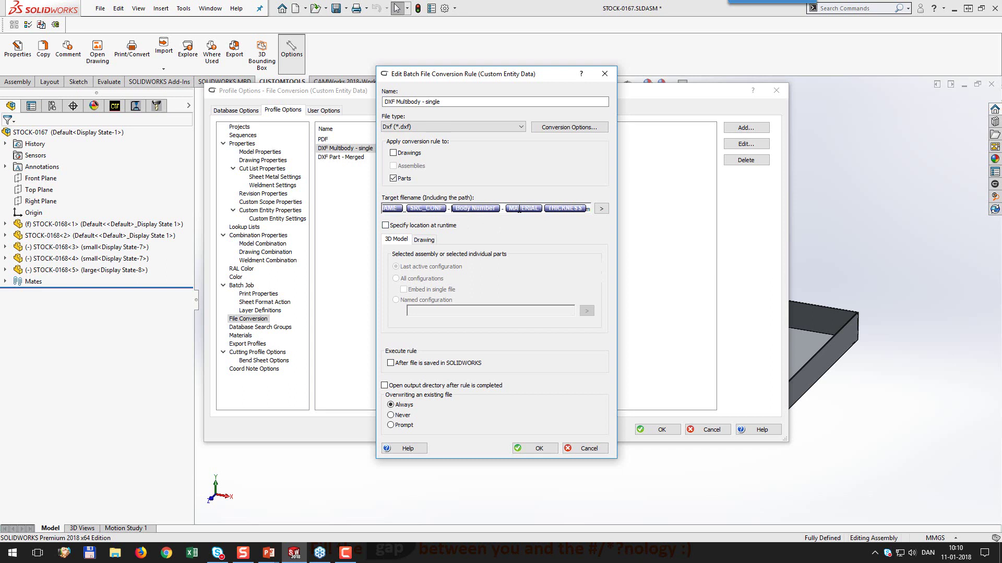
key(Left)
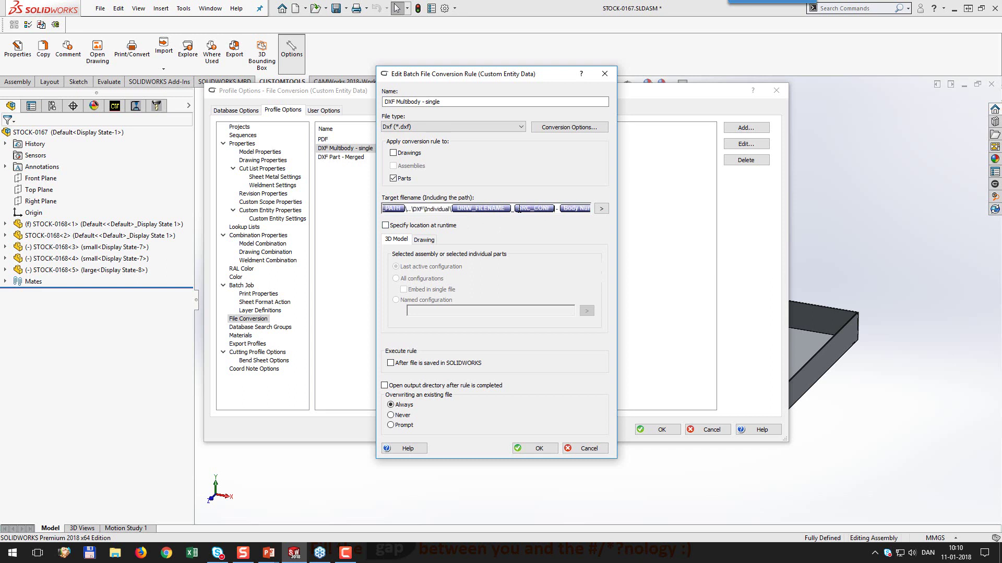
click(561, 211)
key(Right)
key(Right)
key(Right)
key(Right)
key(Right)
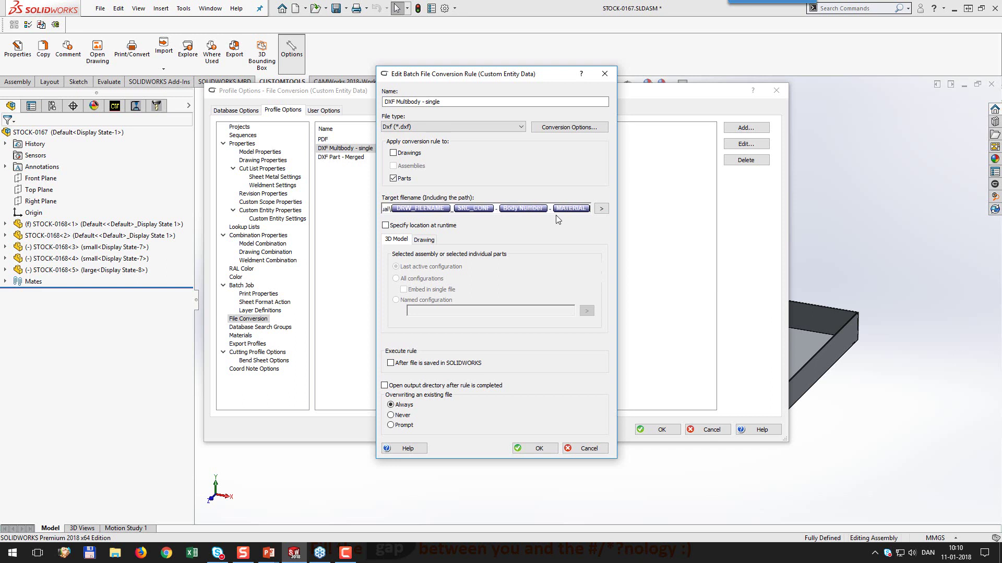
key(Right)
key(Right)
key(Right)
key(Right)
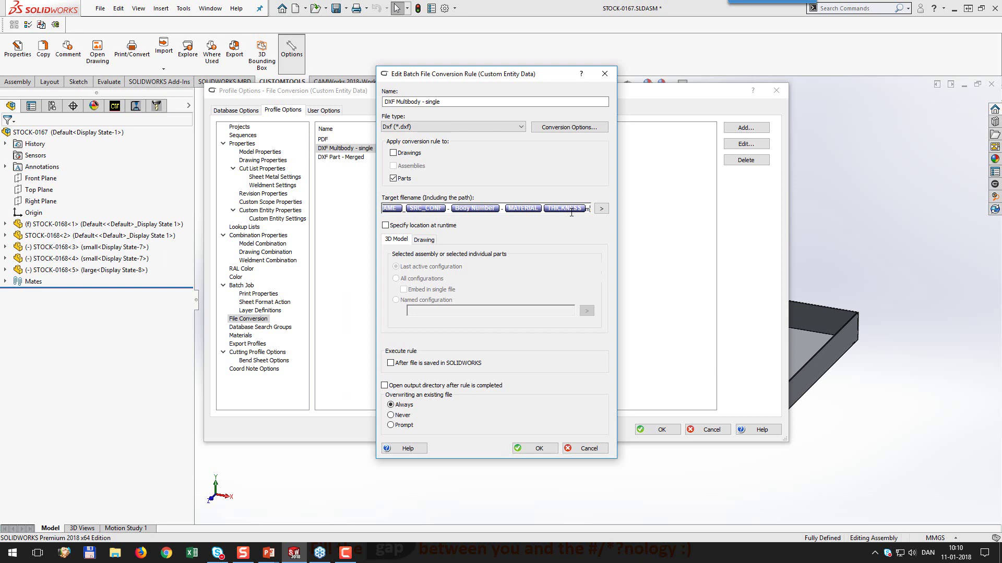
key(Right)
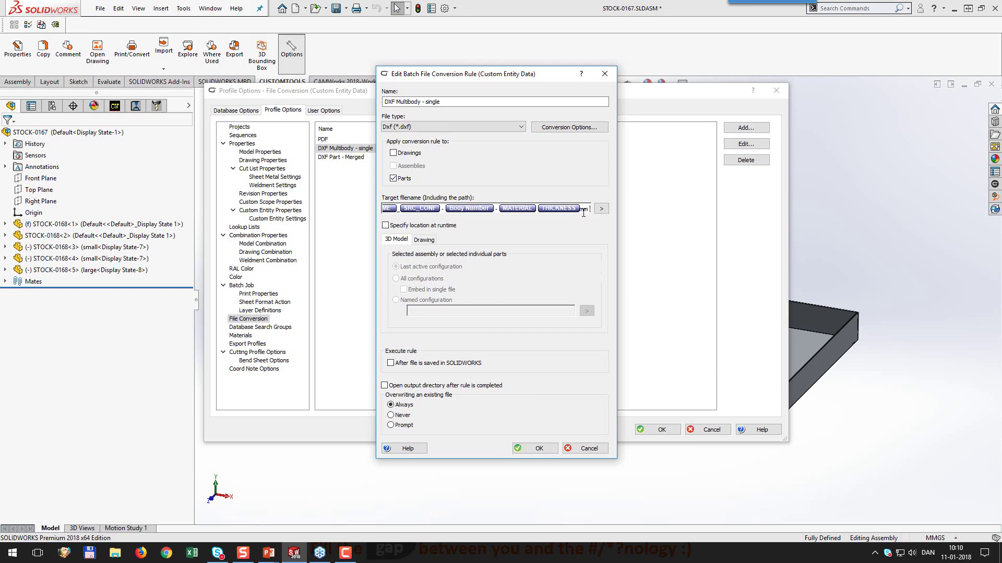
key(Right)
key(Right)
key(Right)
key(Right)
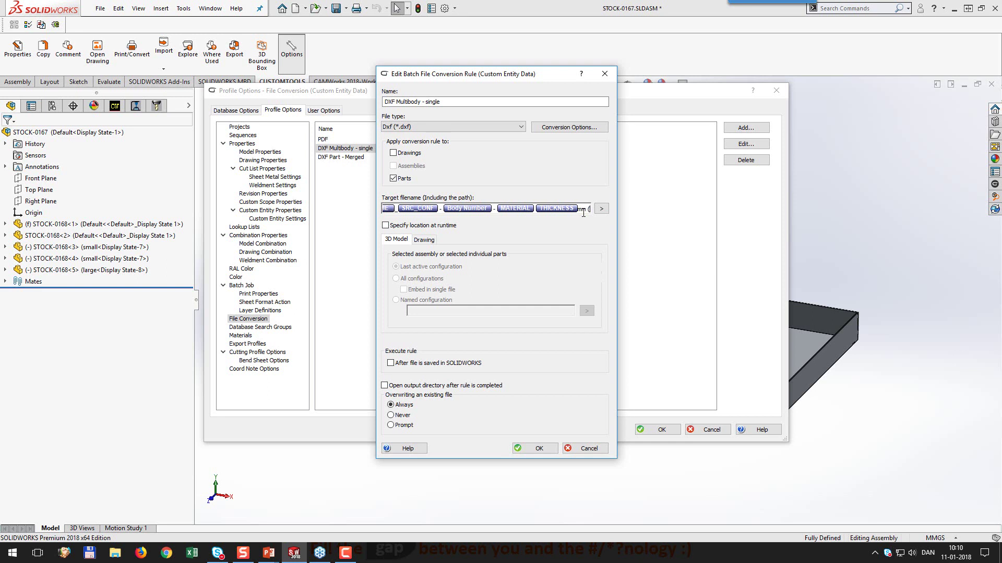
key(Right)
key(Right)
key(Right)
key(Right)
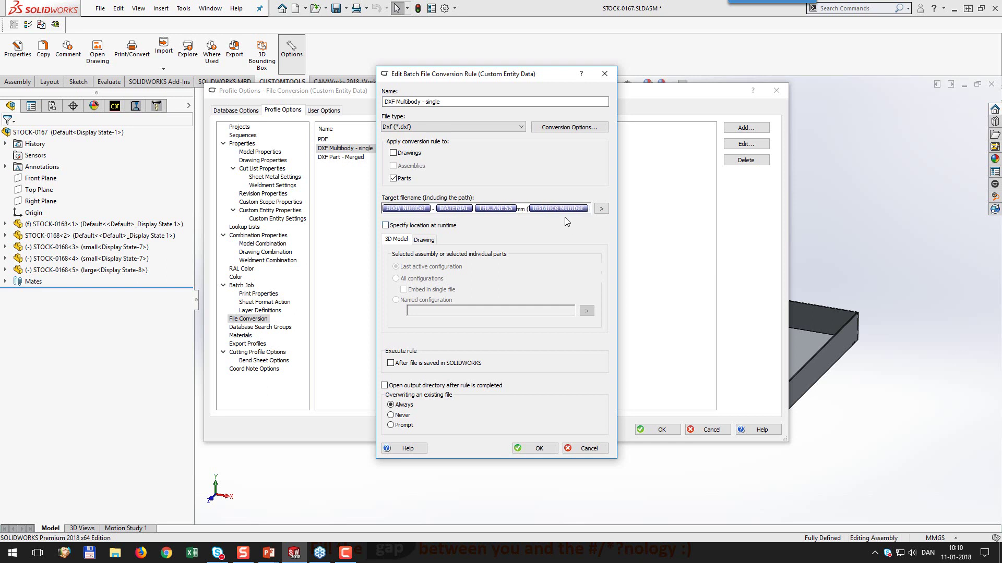
key(Right)
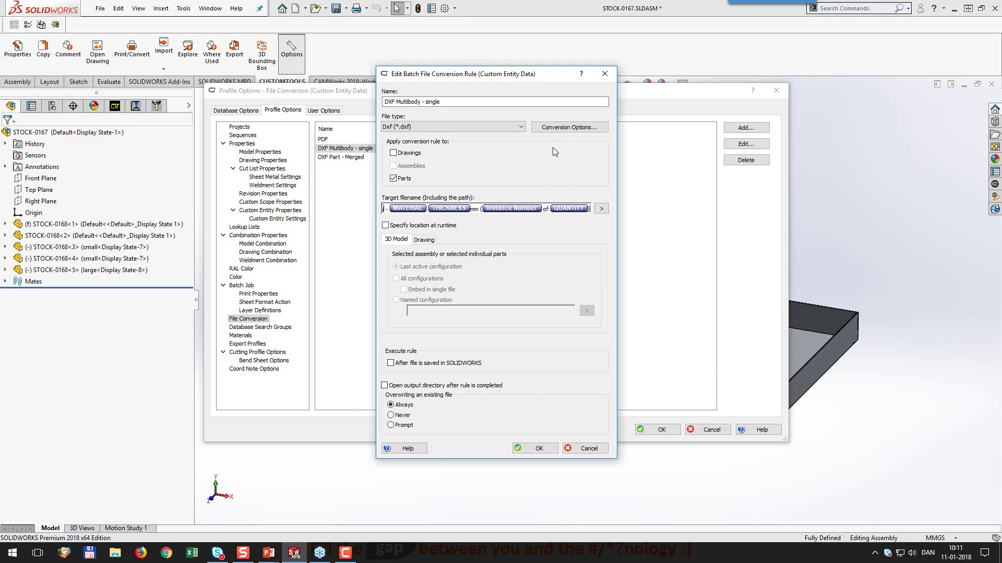
Step: Try out bend lines and bend notes in the rule's DXF conversion options, and close the options and the rule without saving
click(570, 127)
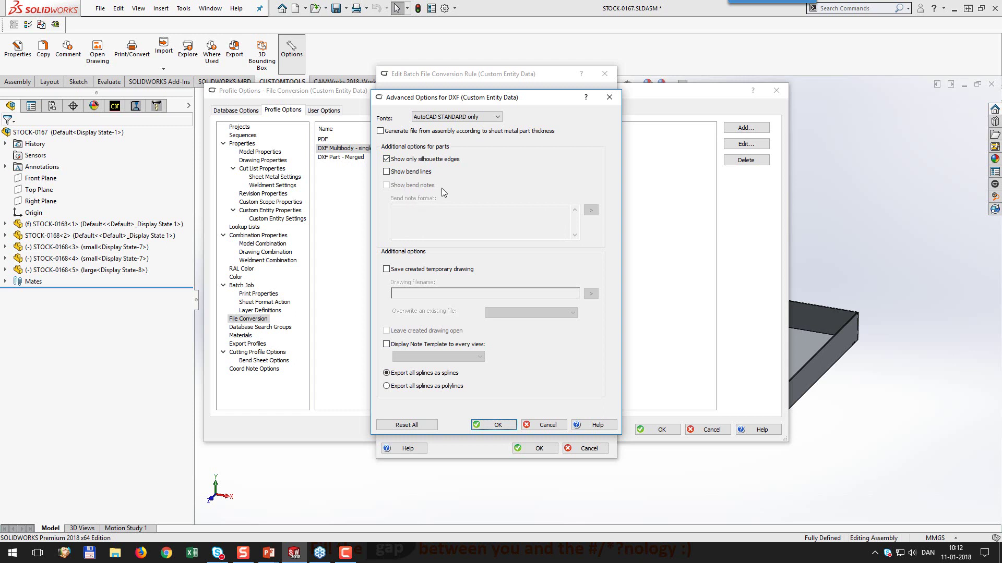
click(386, 172)
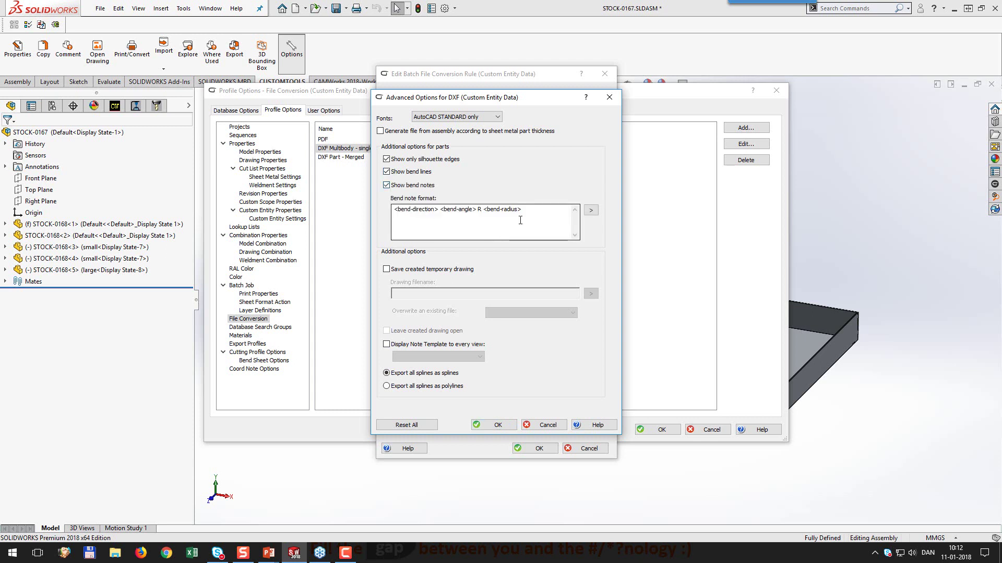
click(591, 211)
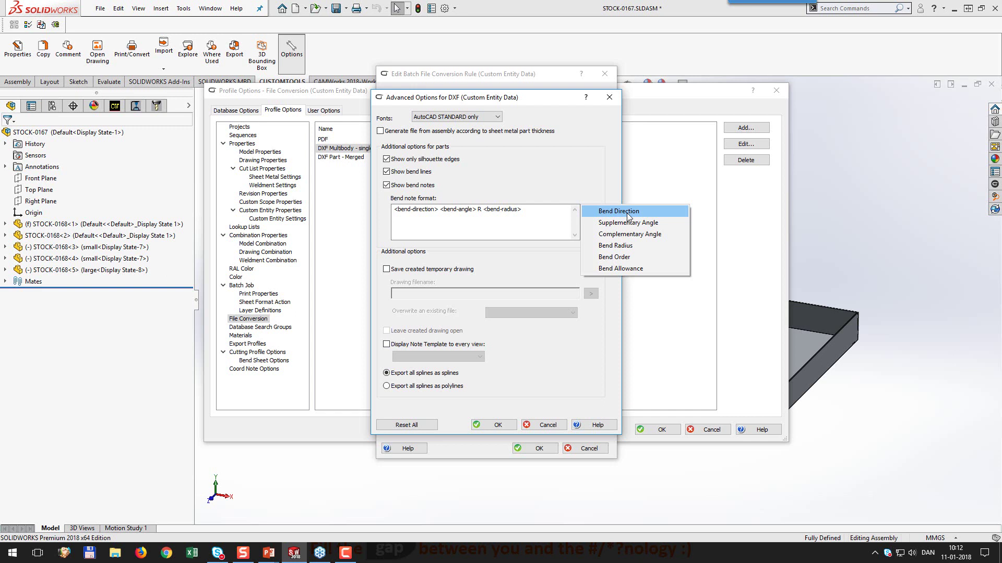
click(387, 185)
click(387, 173)
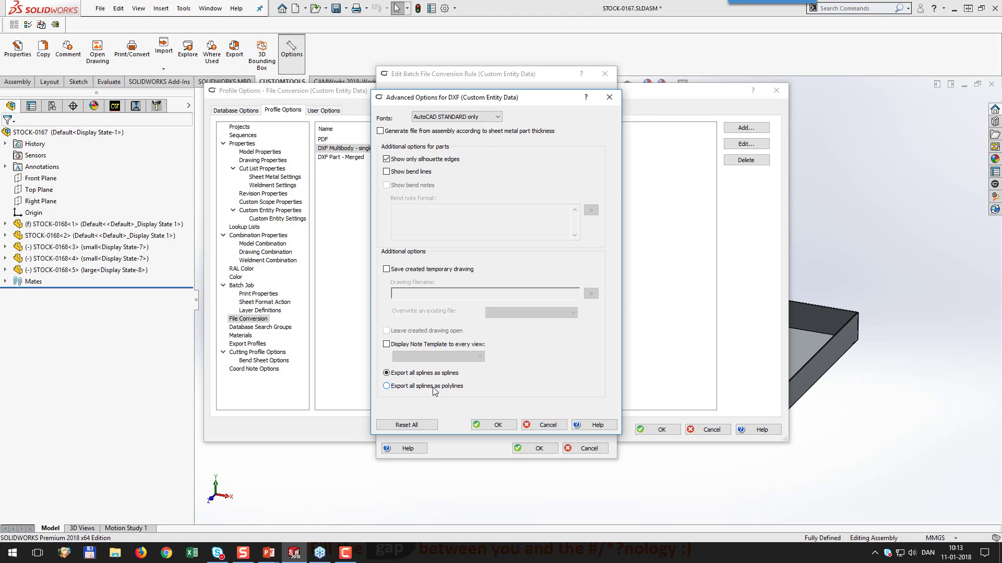
click(548, 425)
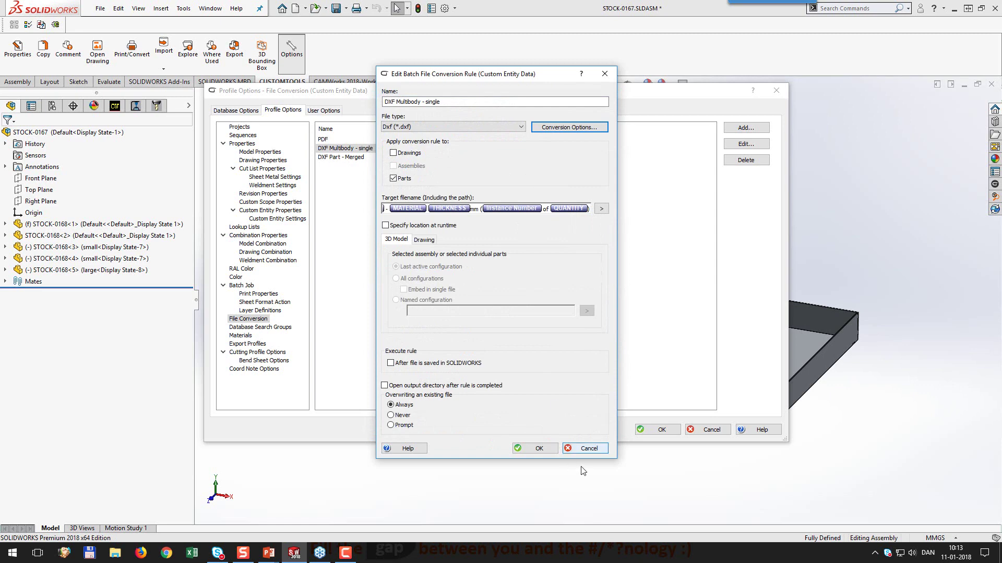
click(588, 448)
Step: Open the DXF Part - Merged rule, review its DXF conversion options and note template, and accept the rule
double_click(342, 157)
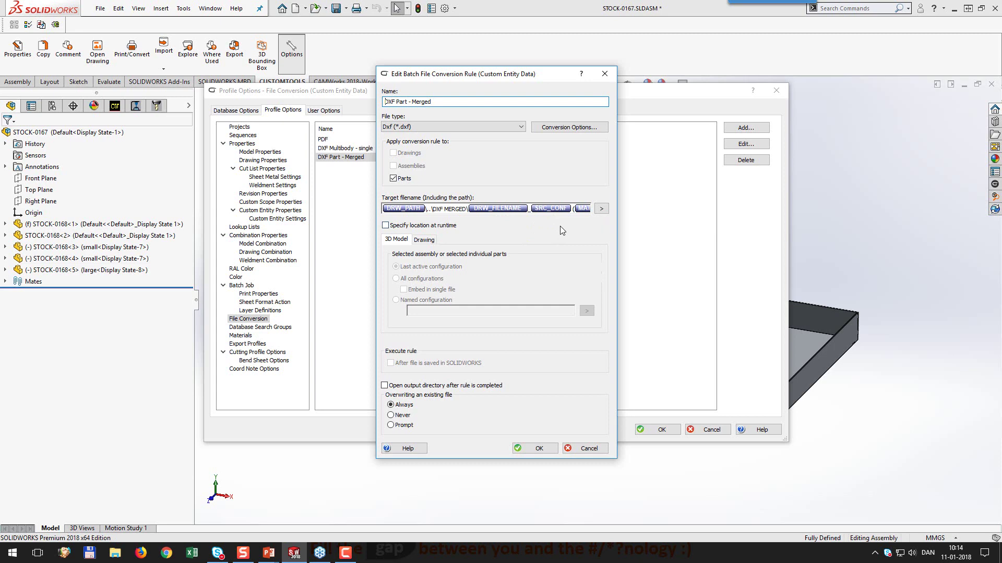
click(575, 127)
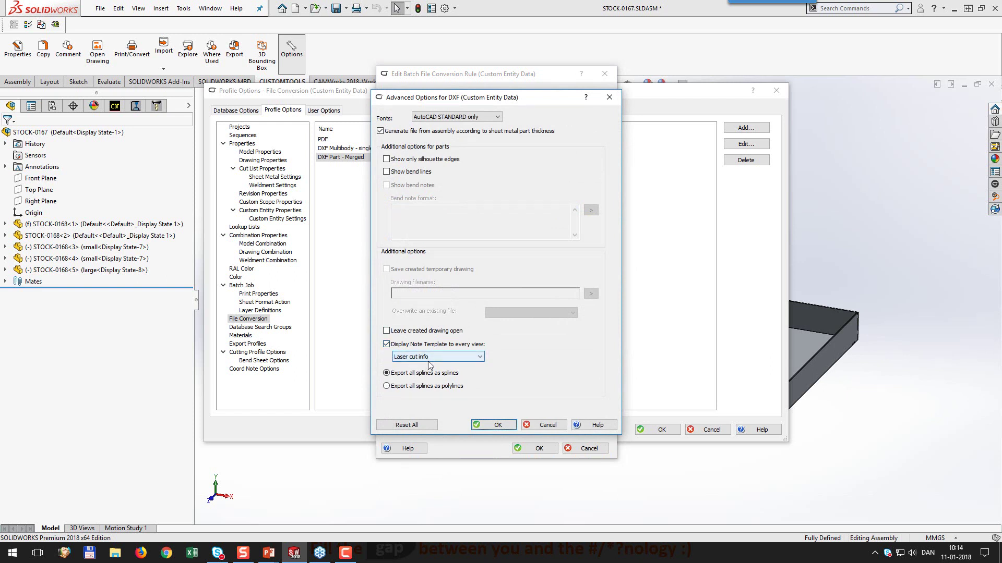
click(484, 424)
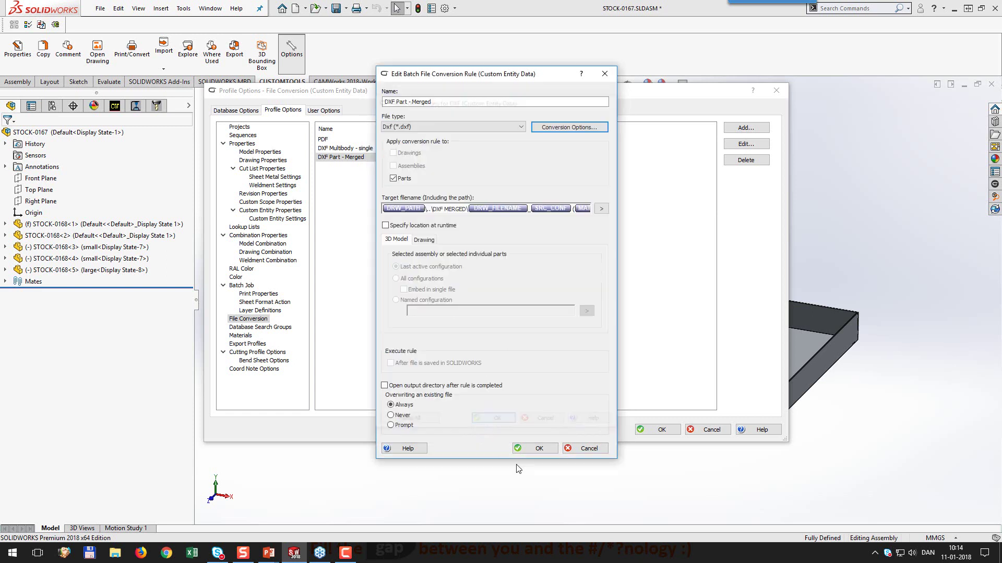
click(539, 450)
Step: Inspect the definition of the Laser cut info note template in the database options, and cancel out of the options
click(243, 111)
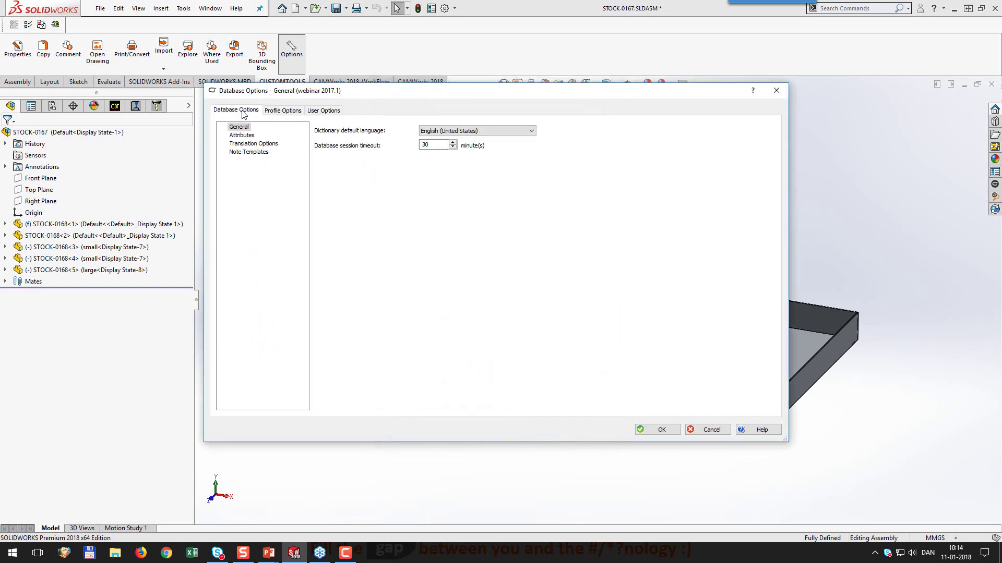
click(249, 151)
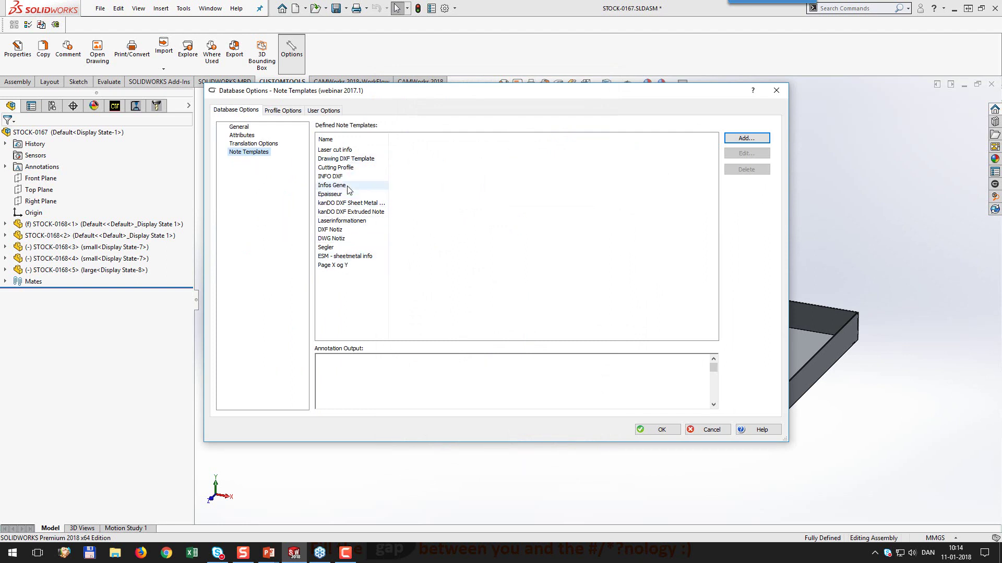
click(349, 151)
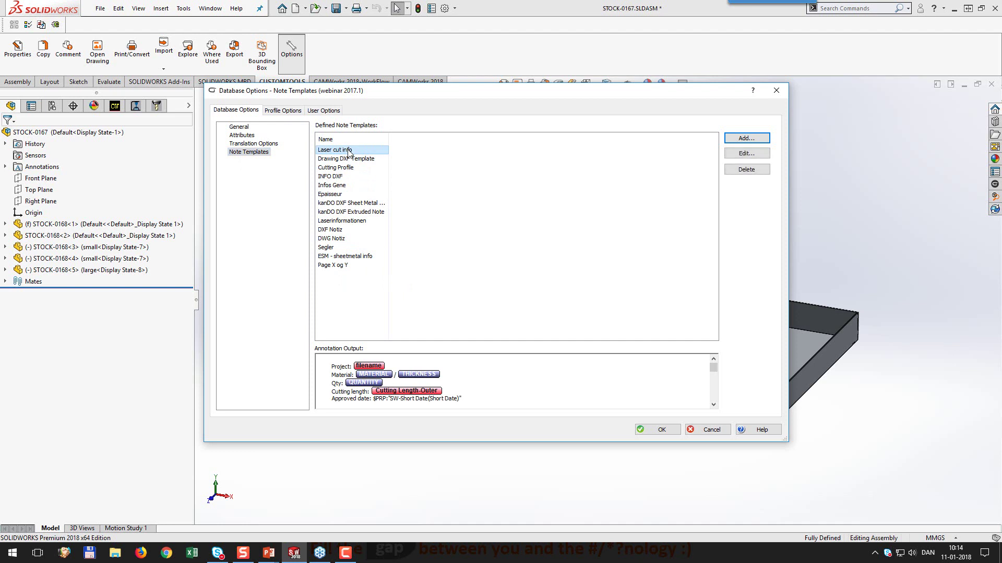
click(746, 153)
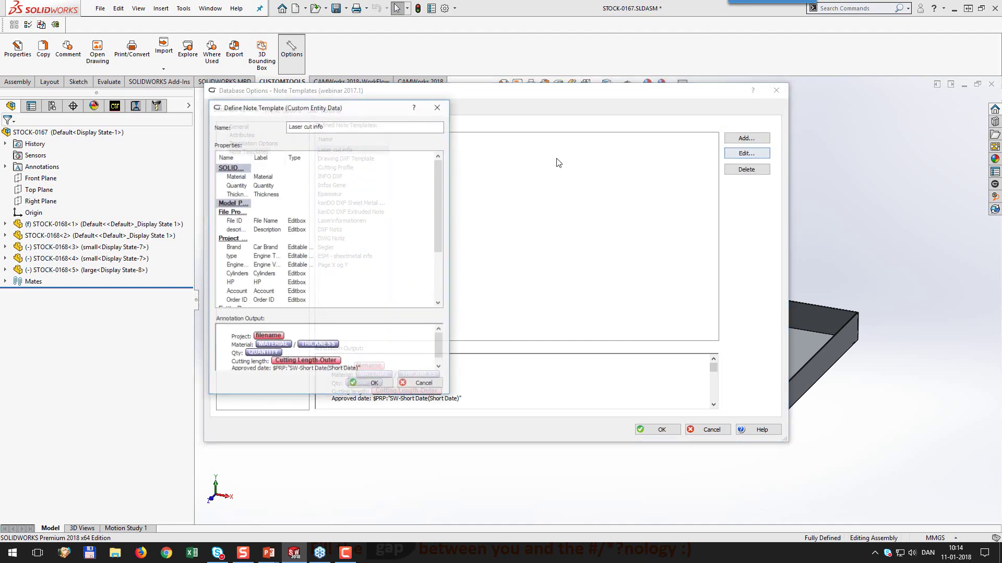
drag(380, 113, 488, 117)
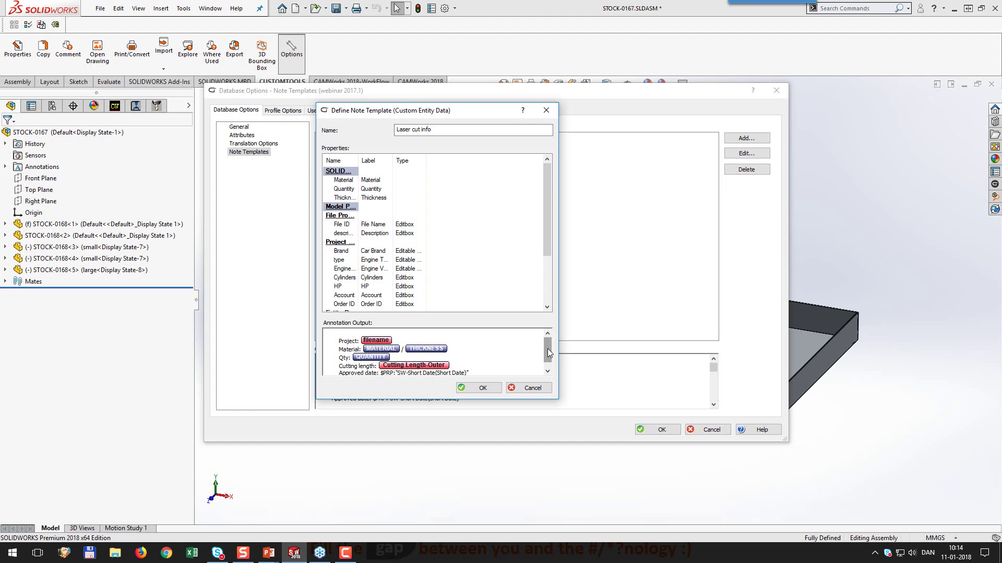
click(532, 388)
click(704, 429)
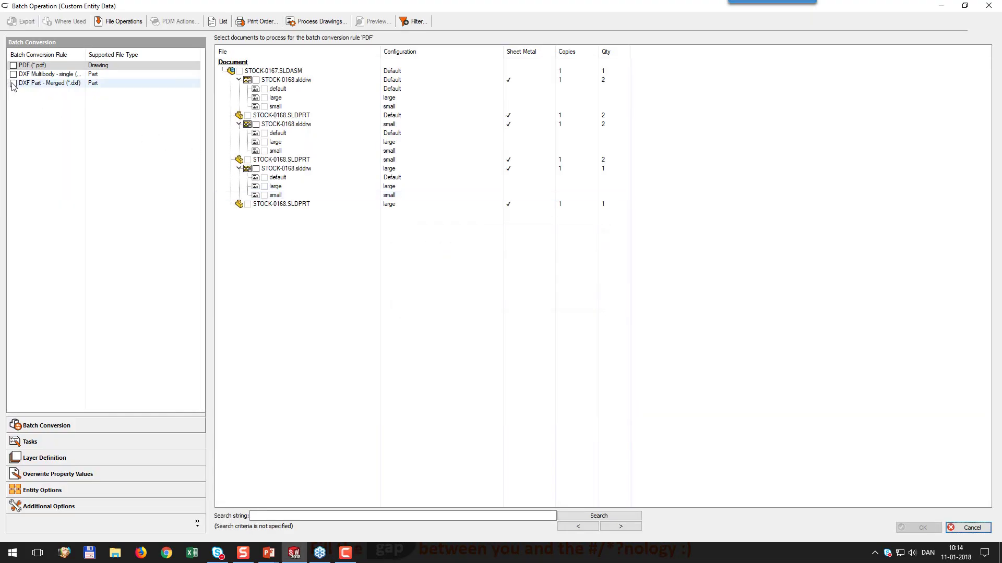
Step: Run the batch conversion with the DXF Part - Merged rule, and open STOCK-0168_large (AISI 304 2.5MM).dxf from the DXF MERGED folder
click(13, 83)
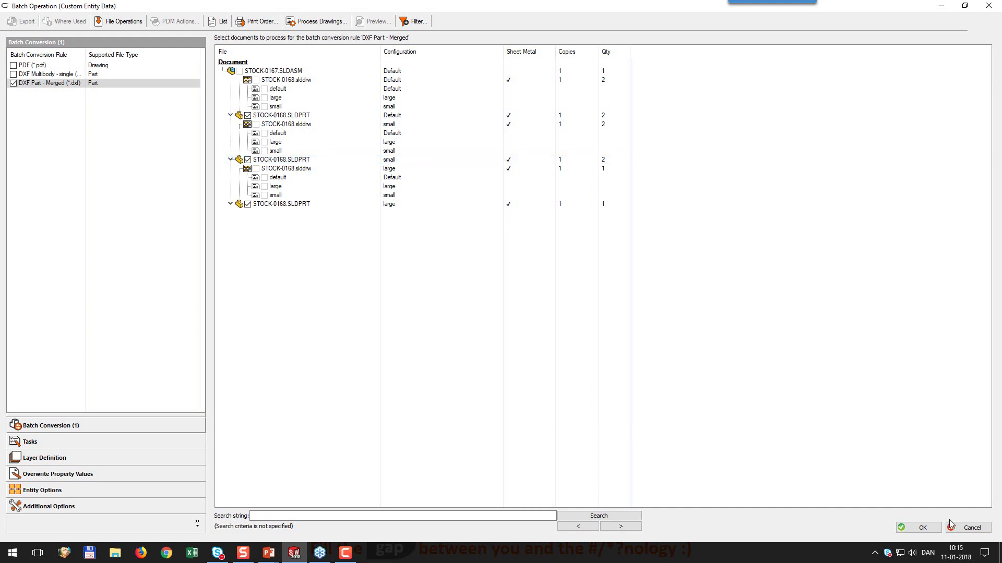
click(921, 528)
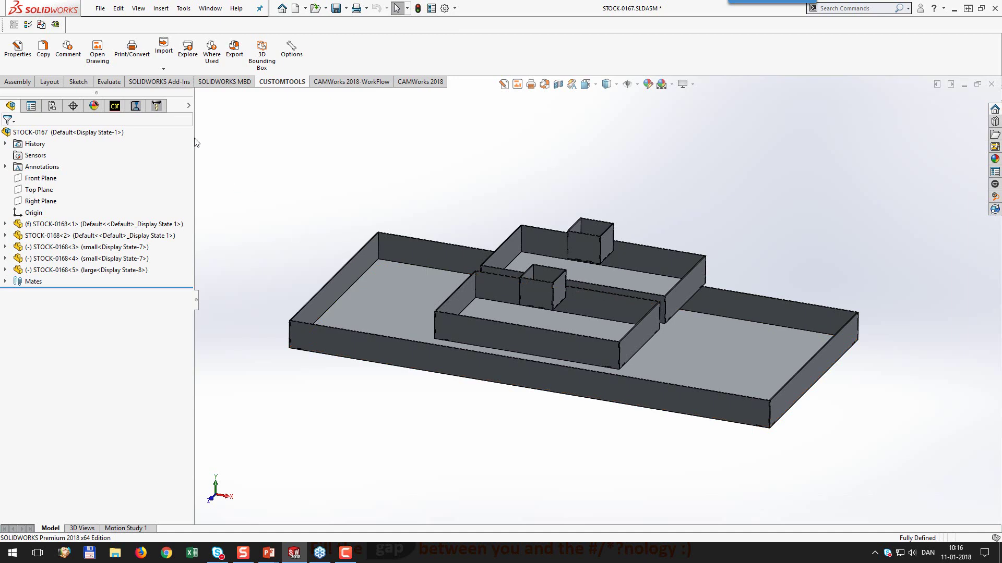
click(184, 62)
click(327, 152)
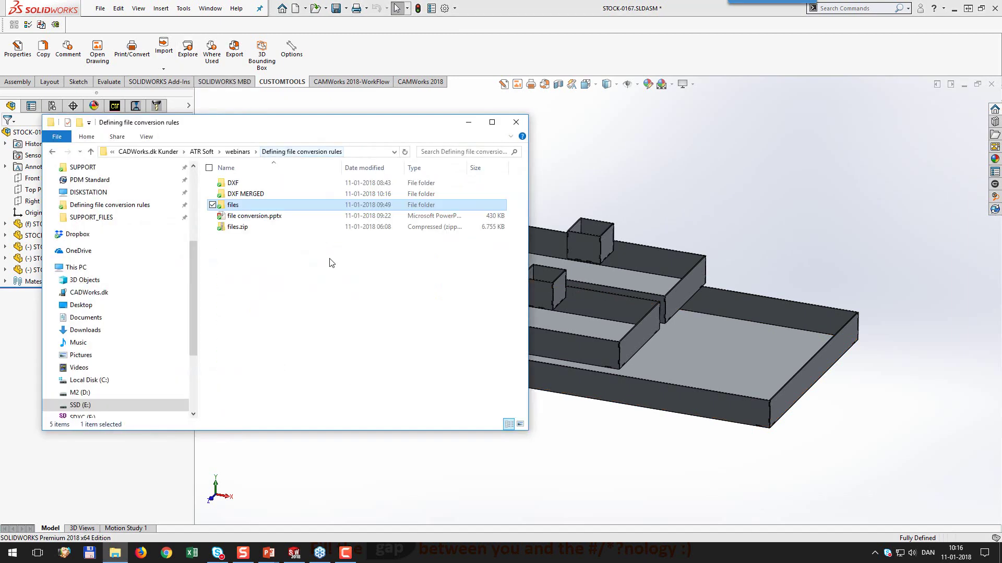
double_click(260, 194)
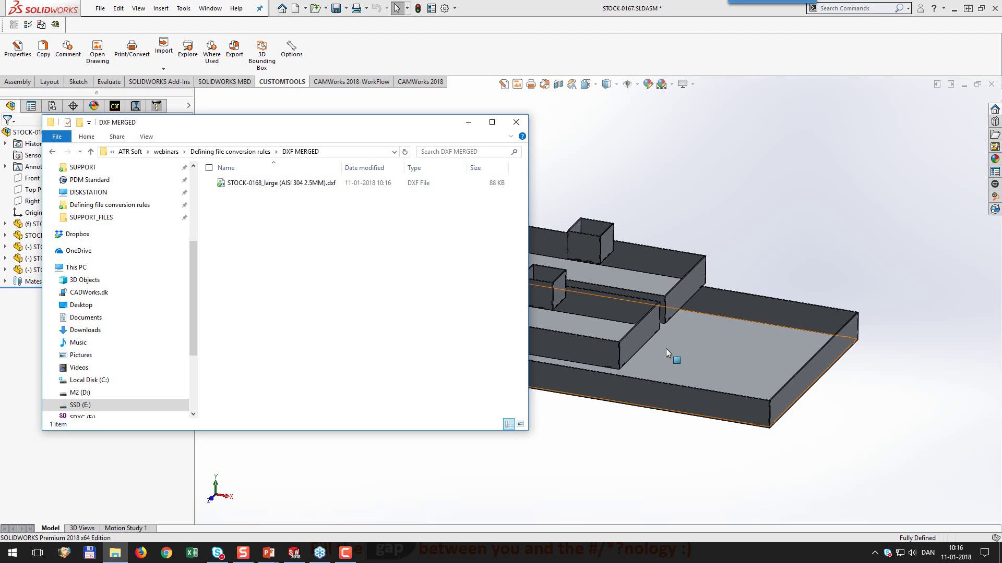
double_click(284, 185)
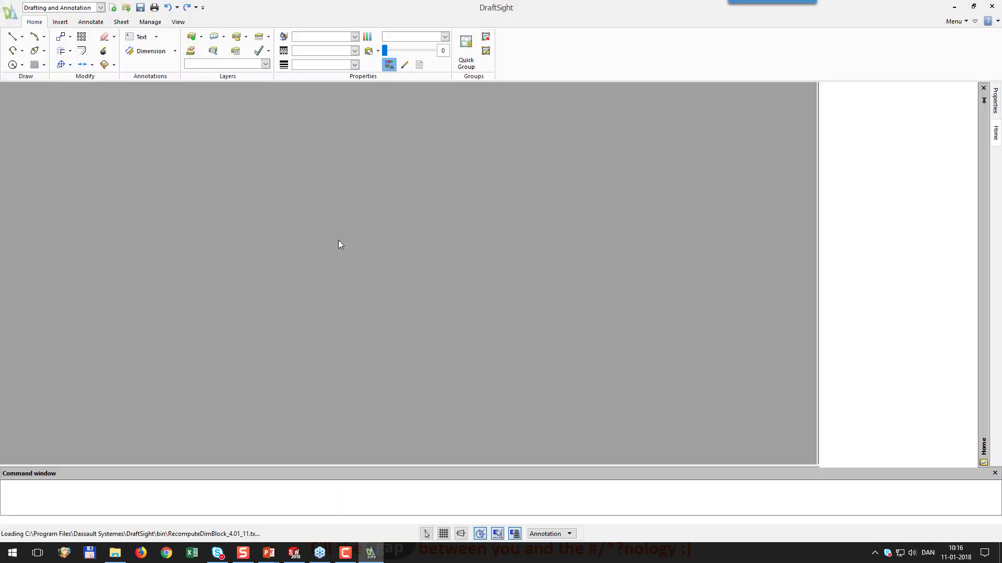
Step: Examine the merged flat patterns and the material, quantity, cutting length and approval date note above each one
scroll(142, 264, up, 7)
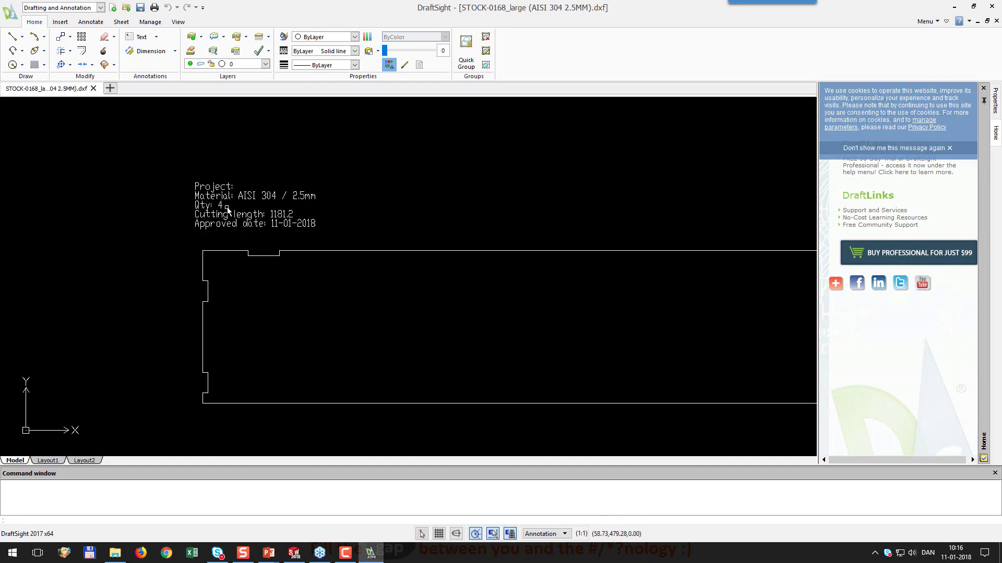
scroll(348, 318, down, 2)
middle_drag(704, 309, 197, 312)
middle_drag(562, 328, 393, 327)
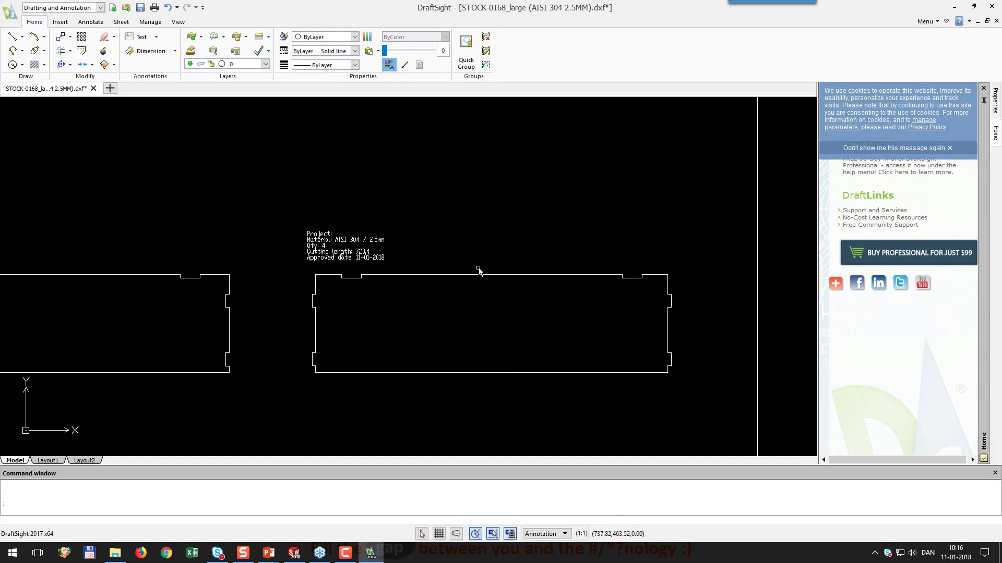
scroll(476, 268, down, 3)
middle_drag(686, 148, 568, 282)
scroll(512, 271, up, 5)
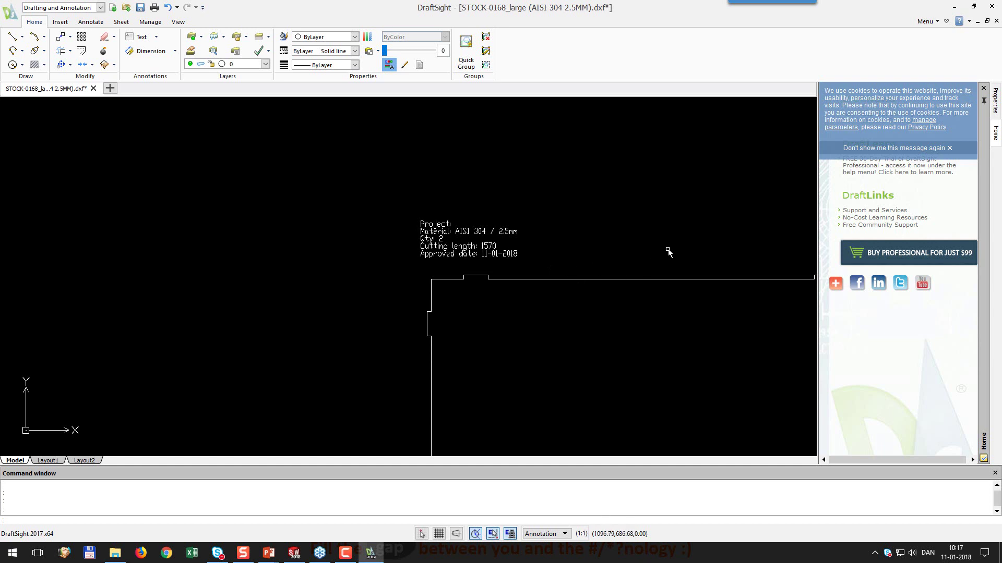
mouse_move(699, 316)
middle_down()
mouse_move(662, 301)
mouse_move(461, 297)
middle_up()
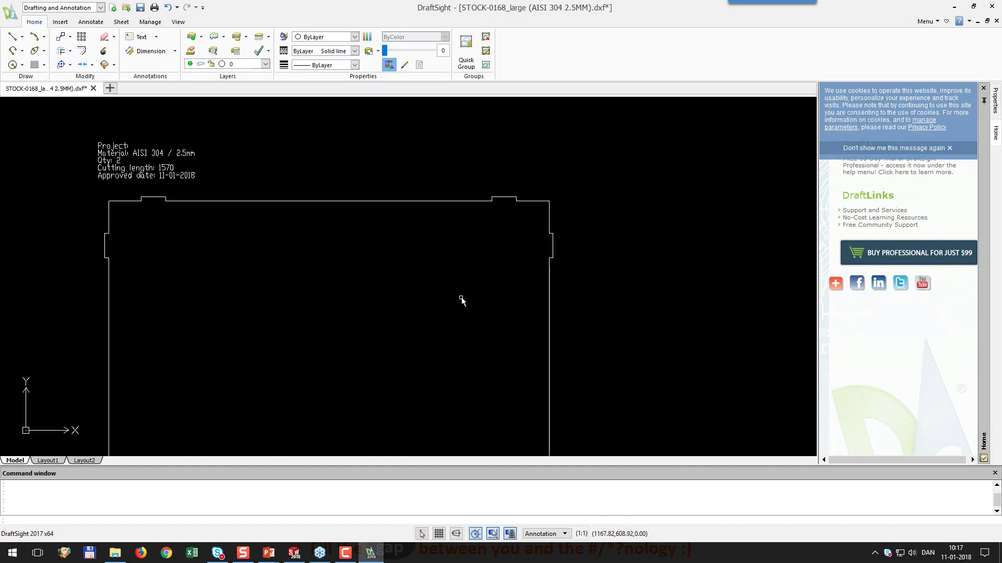
scroll(522, 321, down, 3)
middle_drag(653, 436, 494, 320)
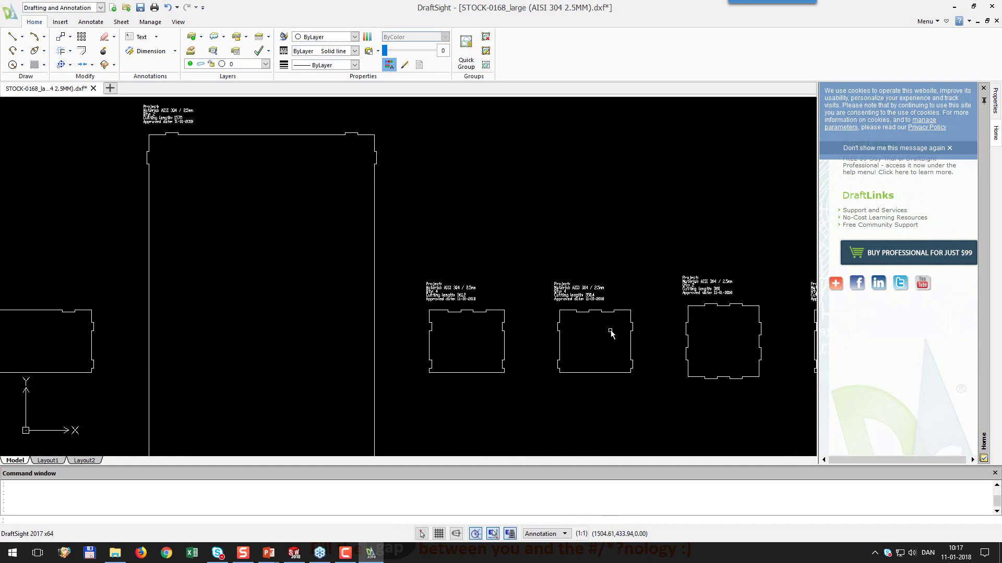
scroll(600, 331, down, 2)
scroll(640, 363, up, 2)
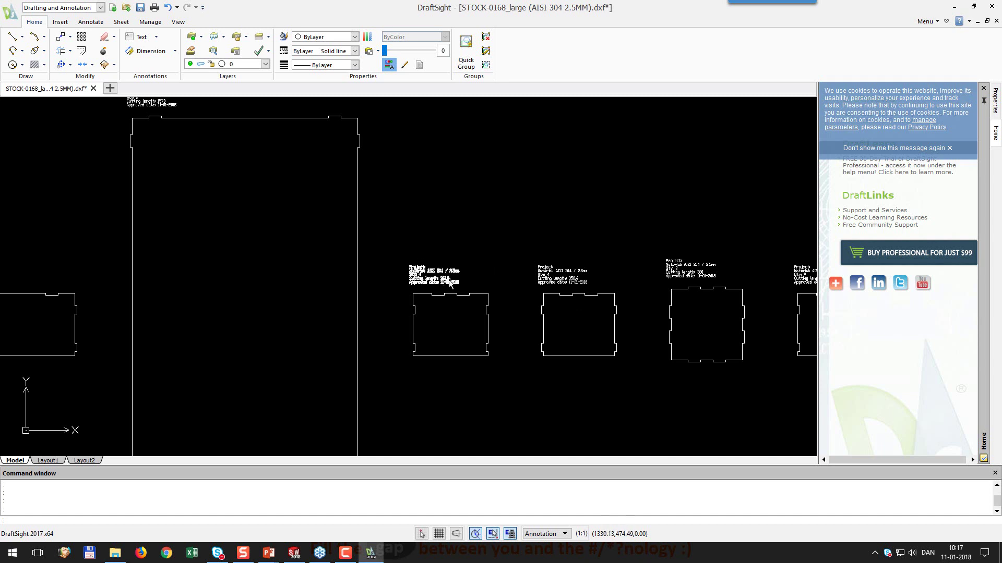
scroll(451, 278, up, 3)
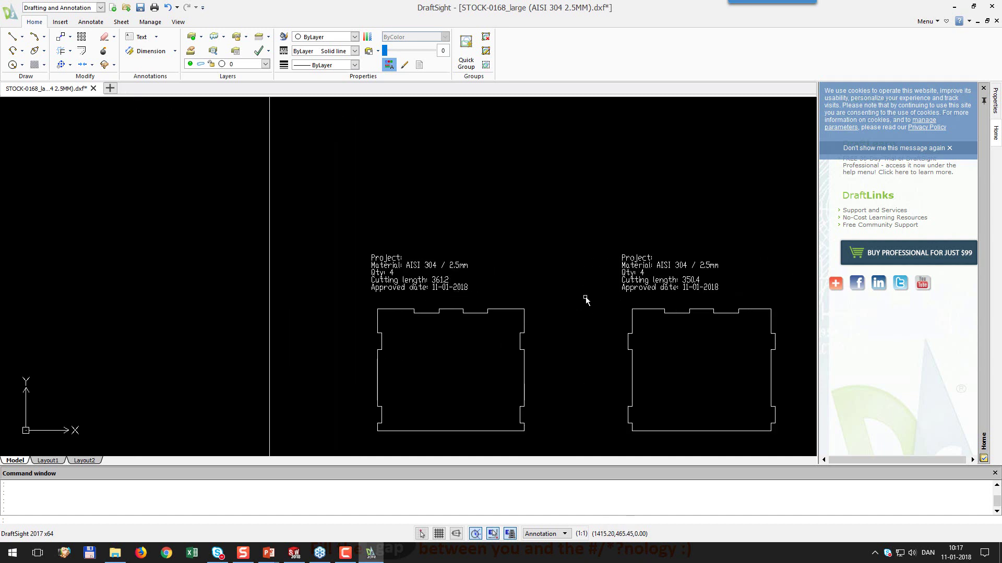
scroll(585, 300, down, 5)
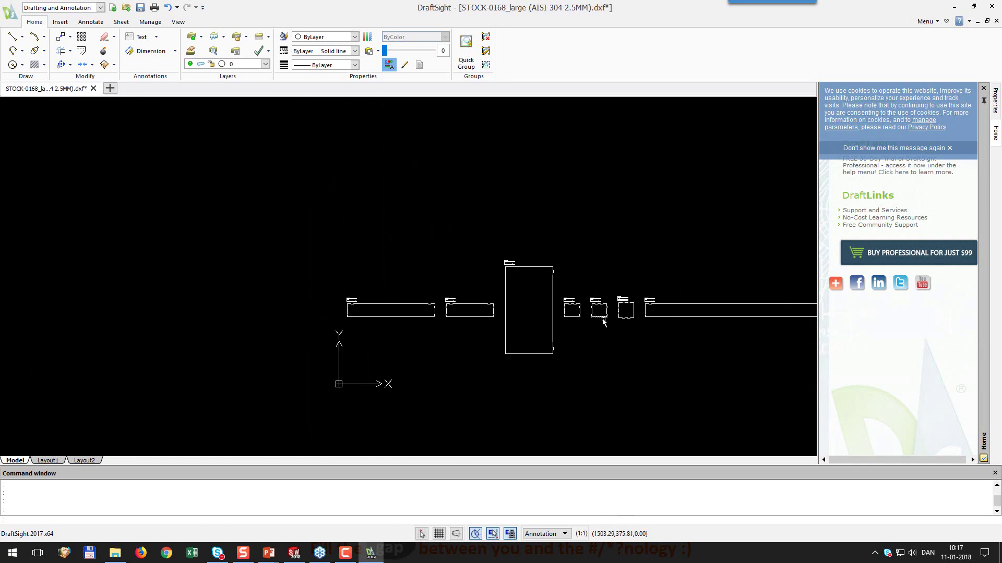
middle_drag(694, 326, 485, 333)
middle_drag(684, 338, 508, 338)
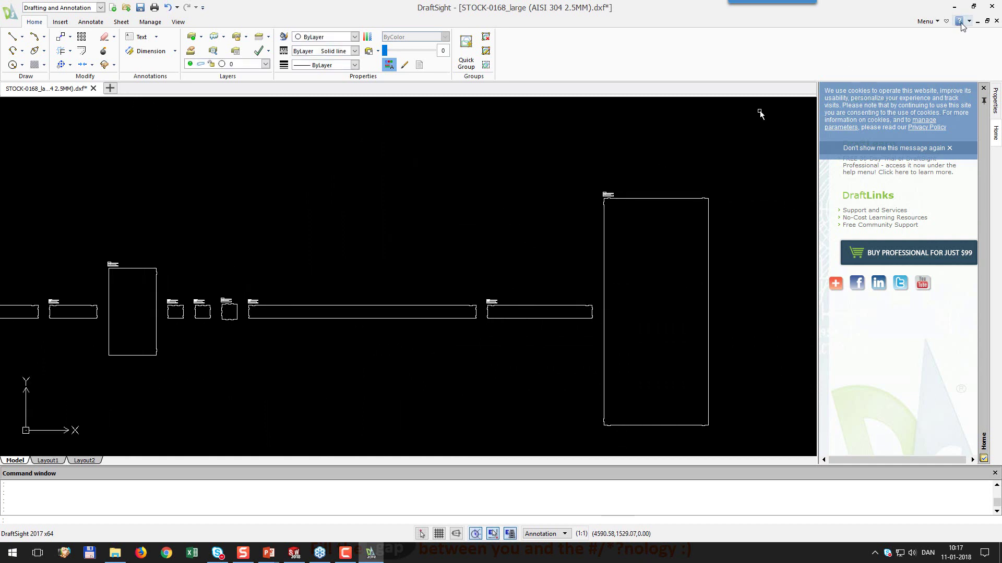
Step: Close the merged DXF drawing and the DXF MERGED folder window
click(990, 10)
click(499, 298)
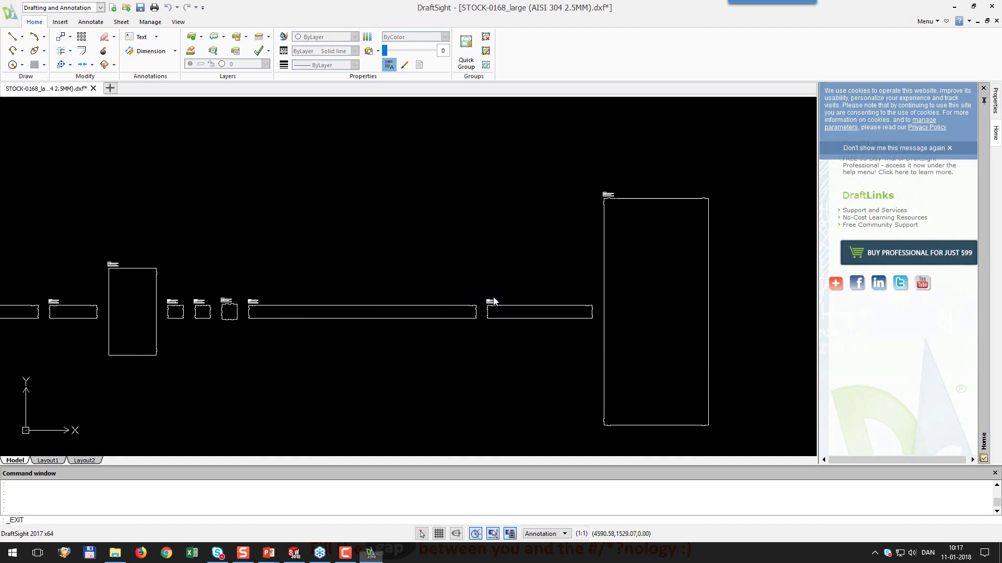
click(516, 121)
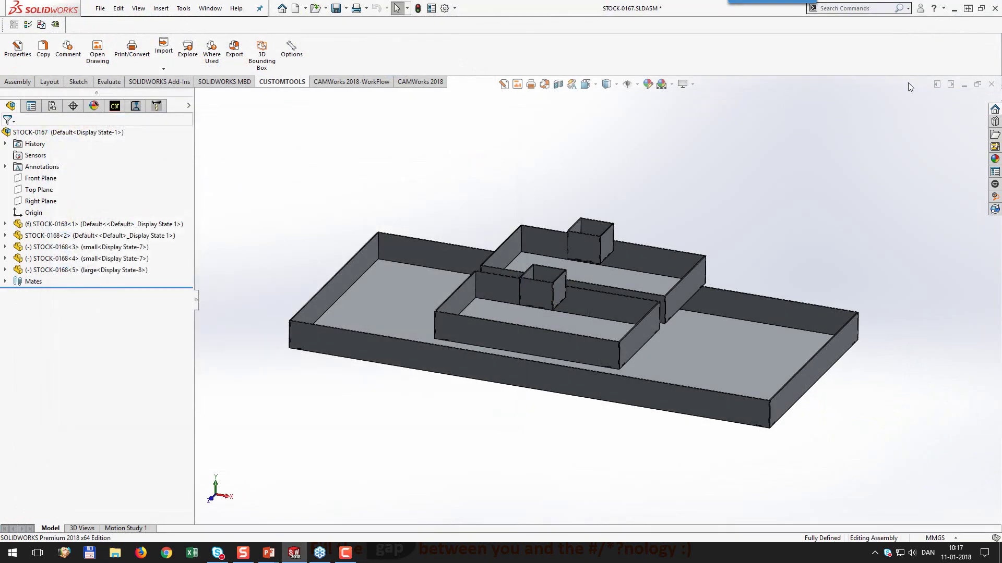
Step: Close the STOCK-0167 assembly and open the recent assembly STOCK-0169
click(991, 85)
click(216, 163)
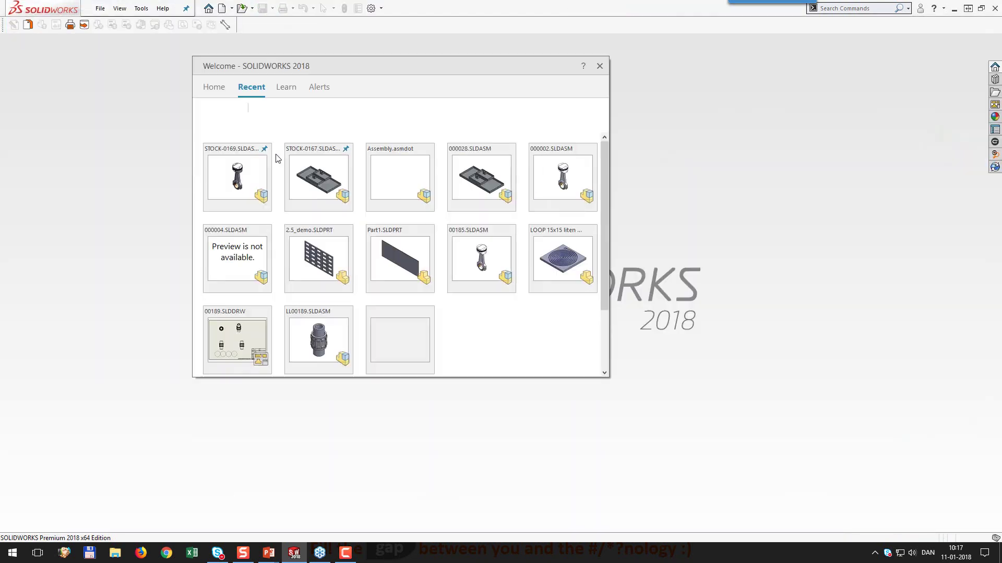
click(256, 164)
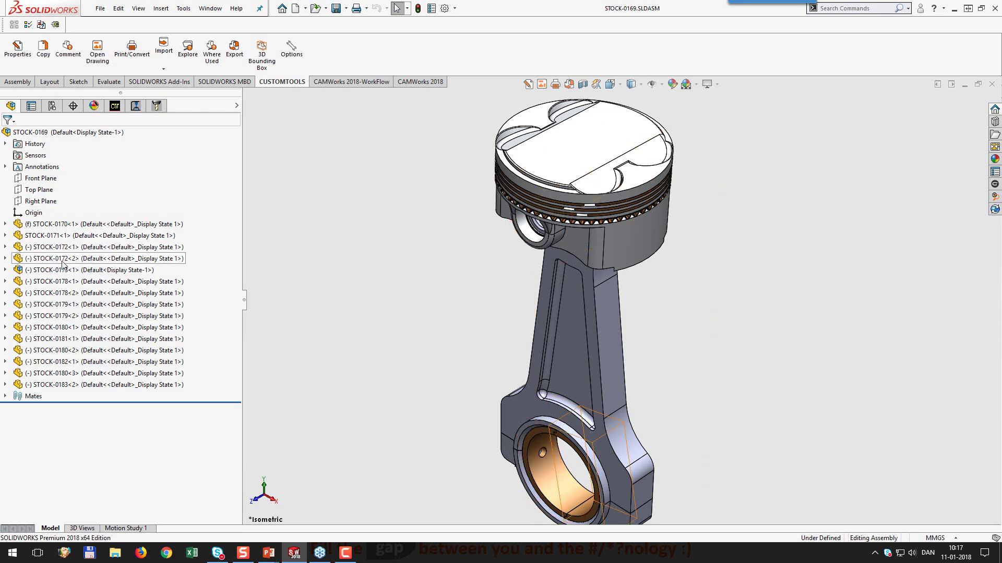
mouse_move(62, 265)
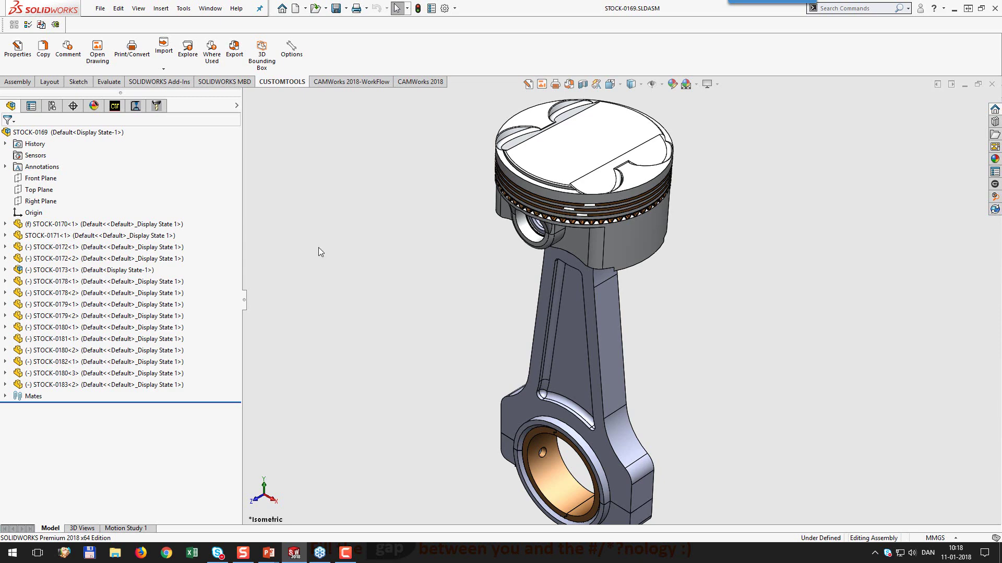
Step: Open the CUSTOMTOOLS profile options and examine the serial sequence's minimum, maximum and next values
click(291, 49)
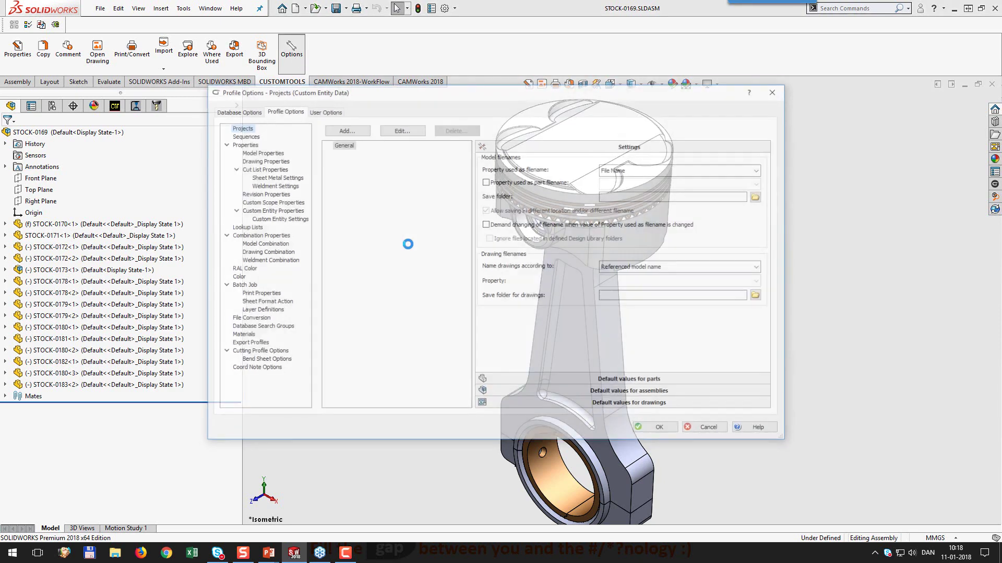
click(249, 138)
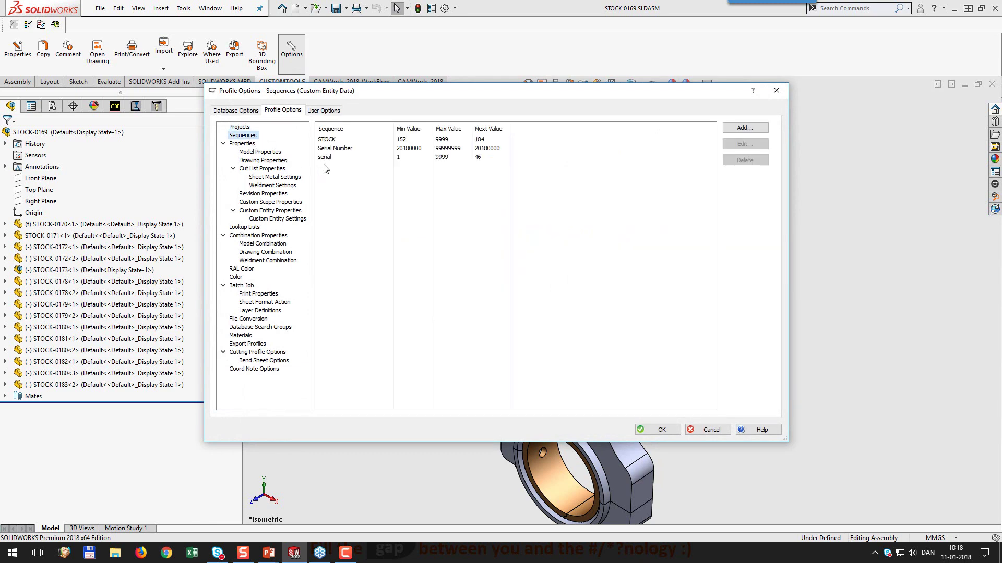
click(343, 159)
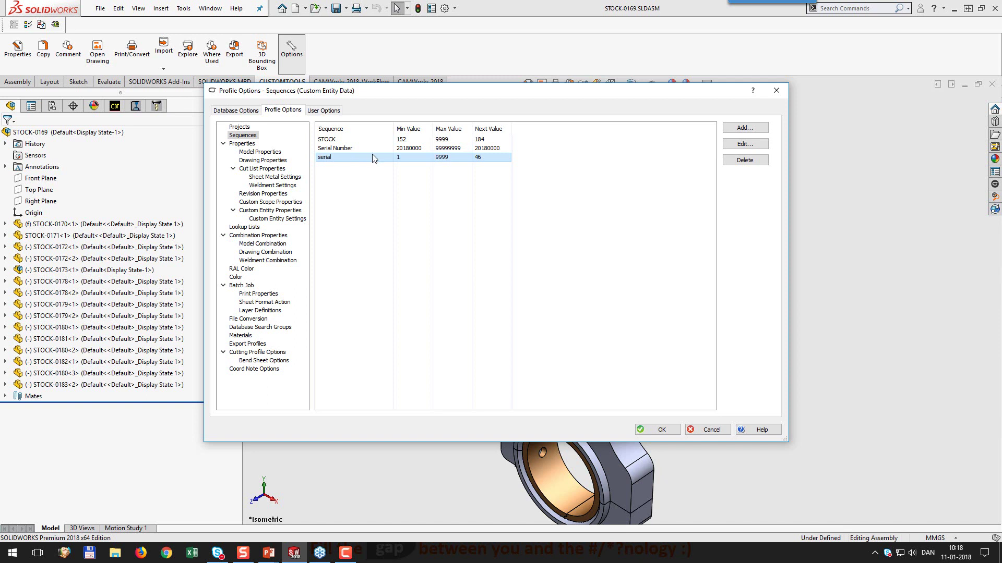
Step: Review the year model property's type, before function, database options and available date format codes, and finish the wizard with the format unchanged
click(258, 152)
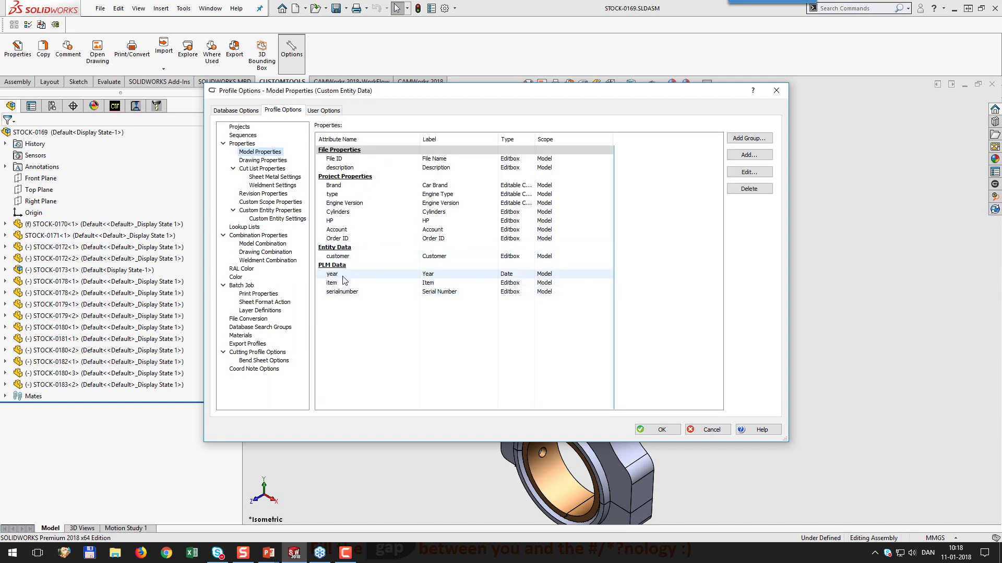
double_click(348, 275)
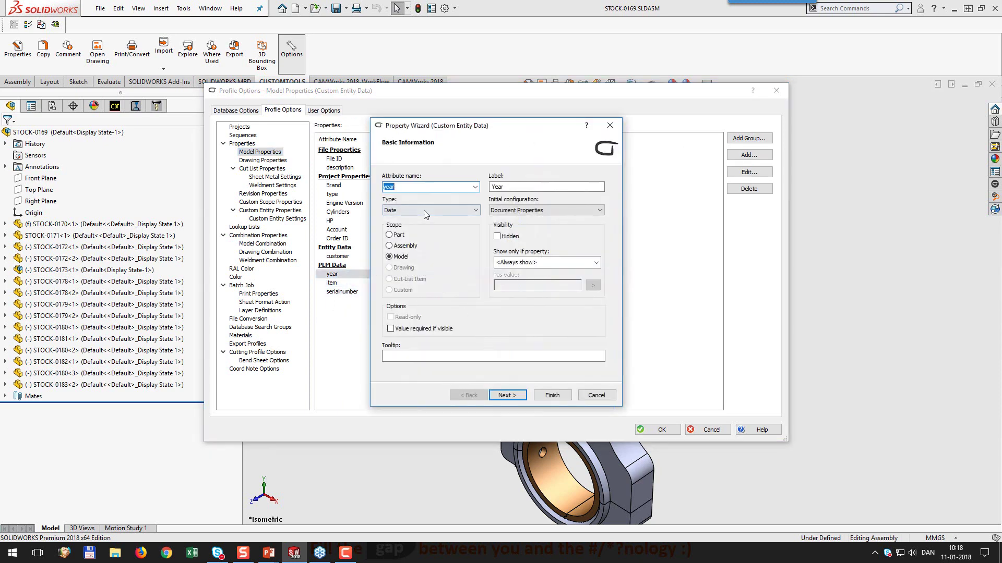
click(514, 397)
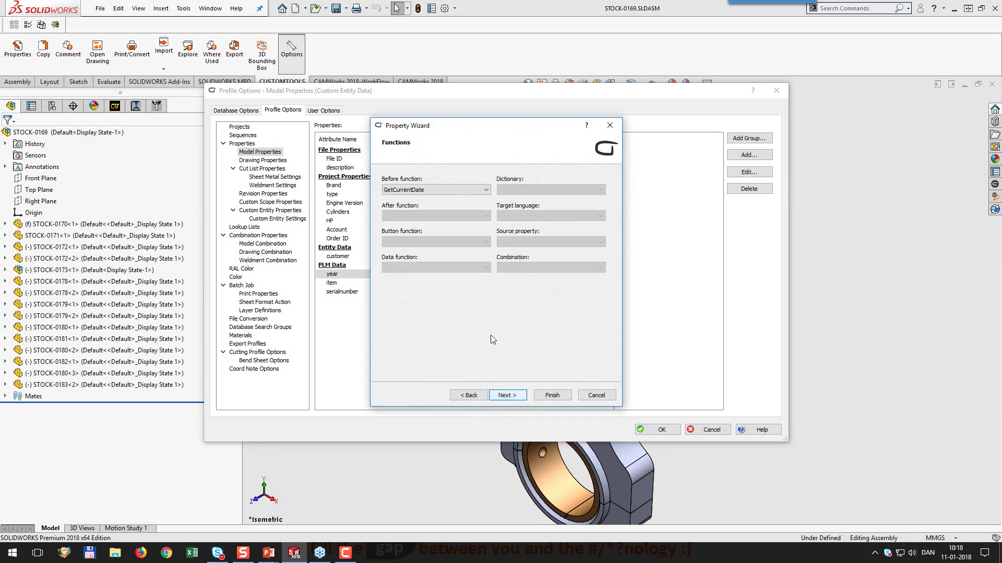
click(514, 397)
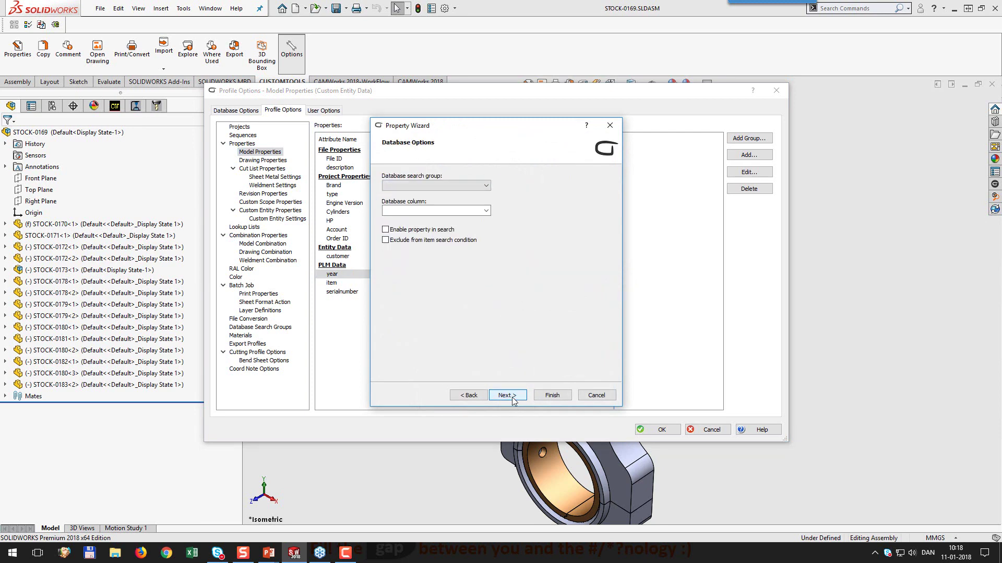
click(512, 397)
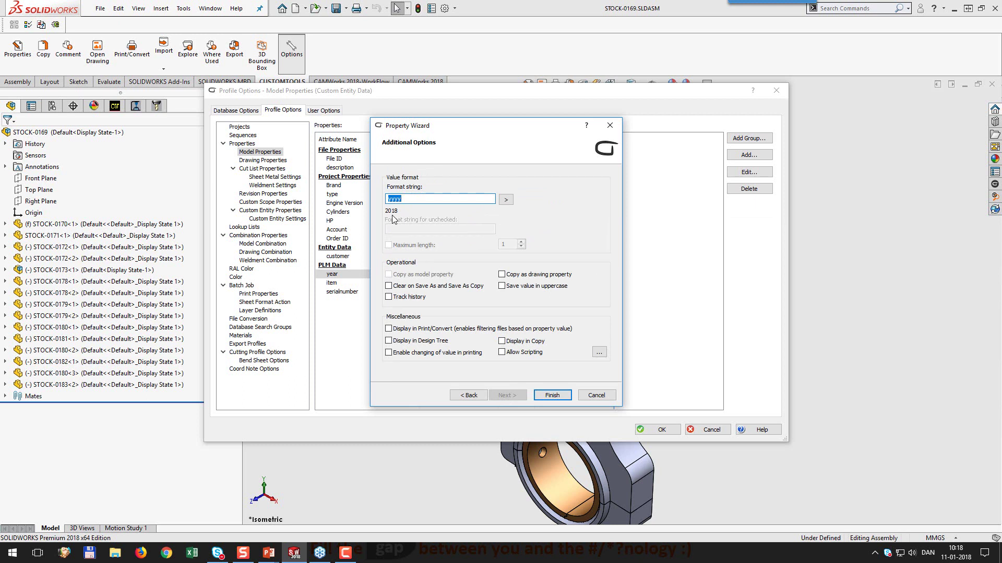
click(506, 200)
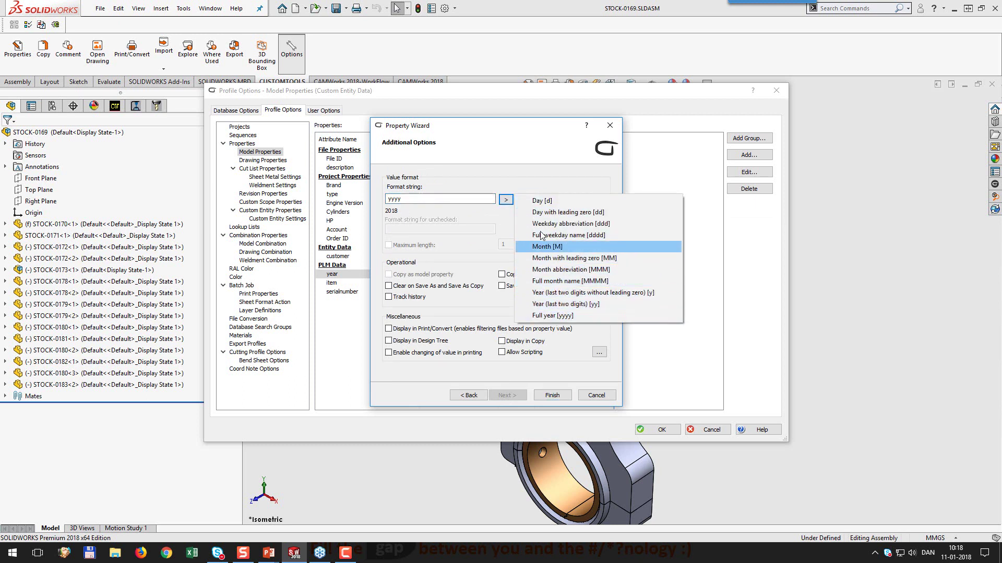
click(540, 192)
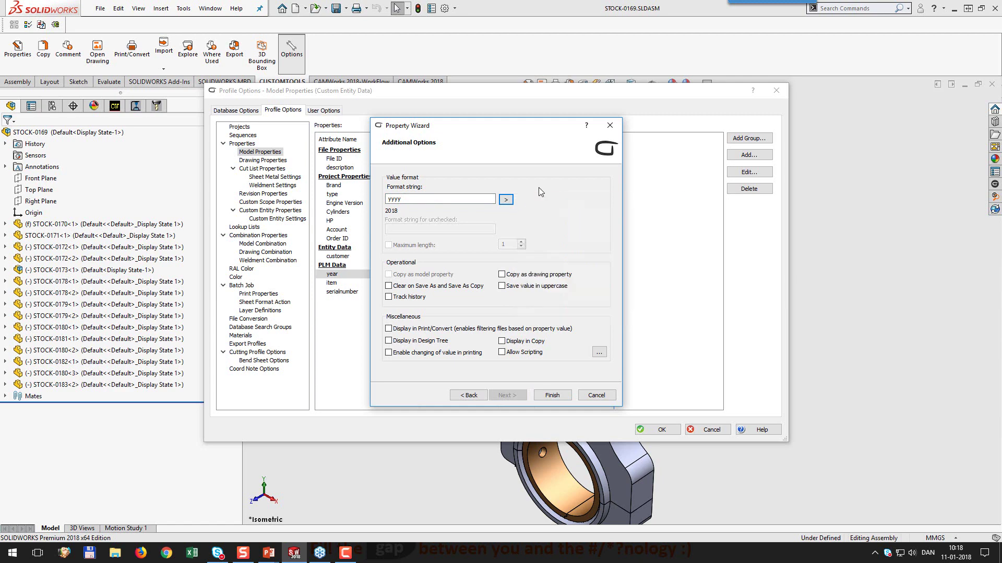
click(553, 395)
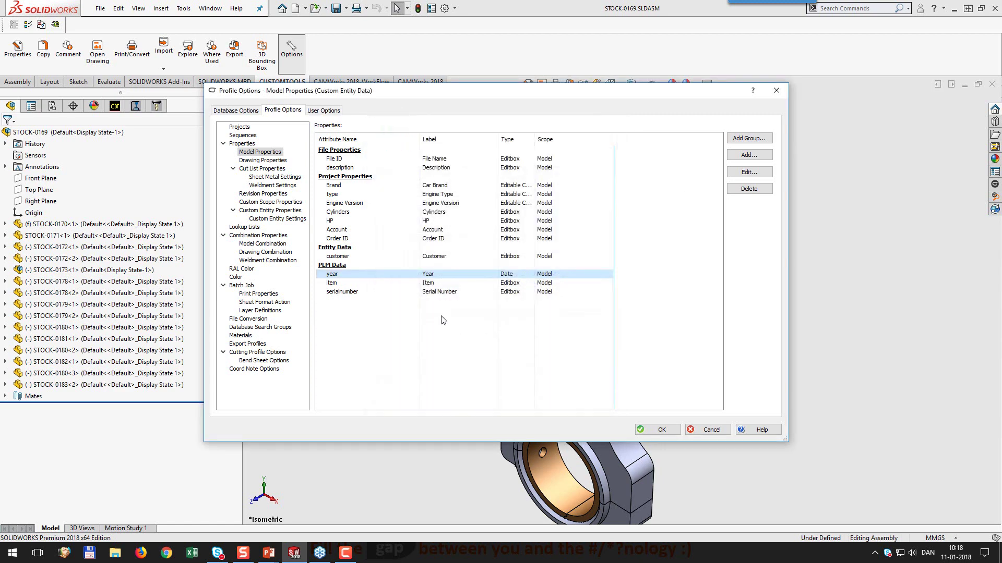
Step: Review the item model property's basic information and button function, and finish the wizard
click(347, 284)
double_click(347, 284)
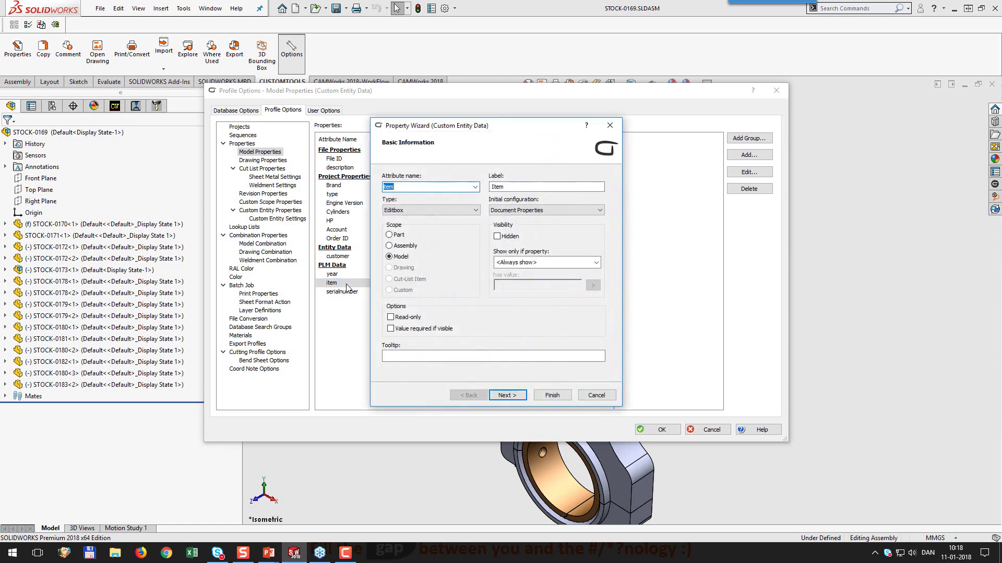
click(507, 395)
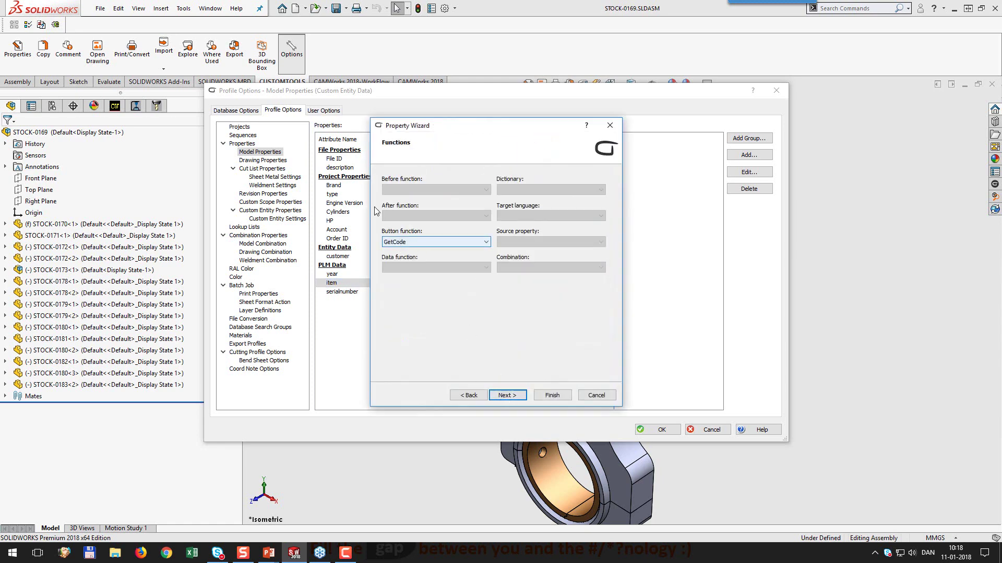
click(552, 395)
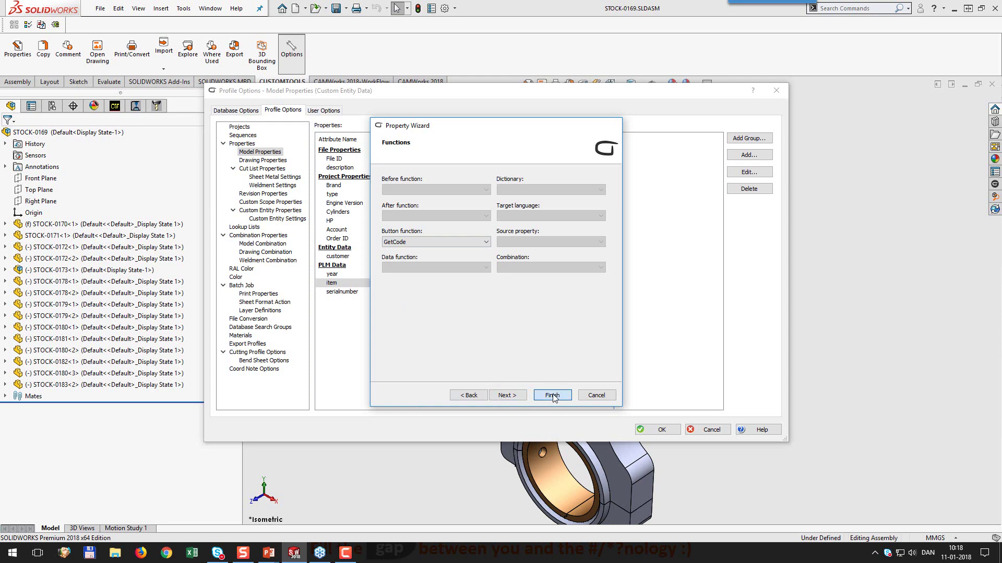
Step: Review the serialnumber model property's basic information, data function and combination, and close the wizard without changes
click(357, 293)
double_click(358, 293)
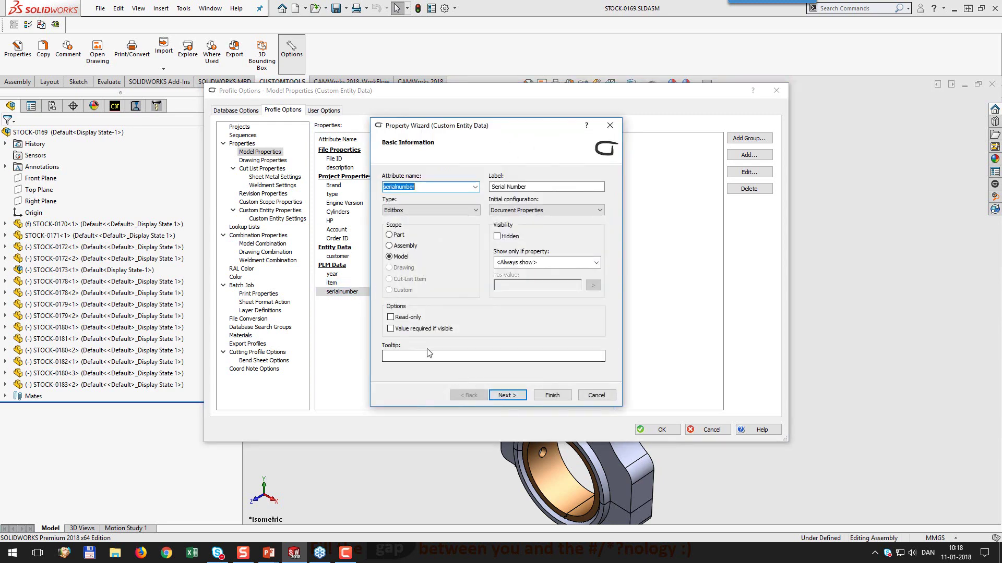
click(506, 395)
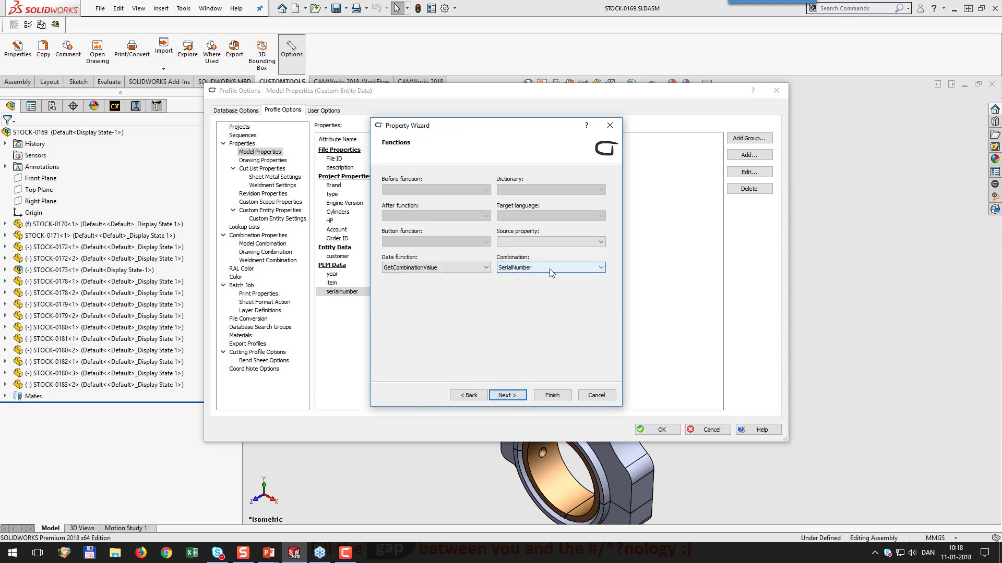
click(588, 395)
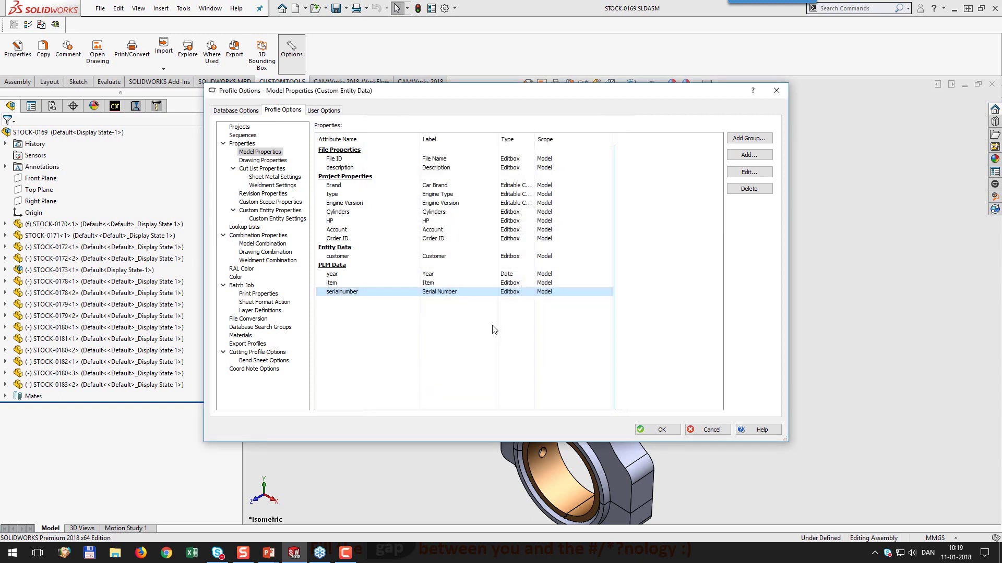
Step: Examine the format string of the SerialNumber model combination and close the profile options
click(263, 244)
click(334, 149)
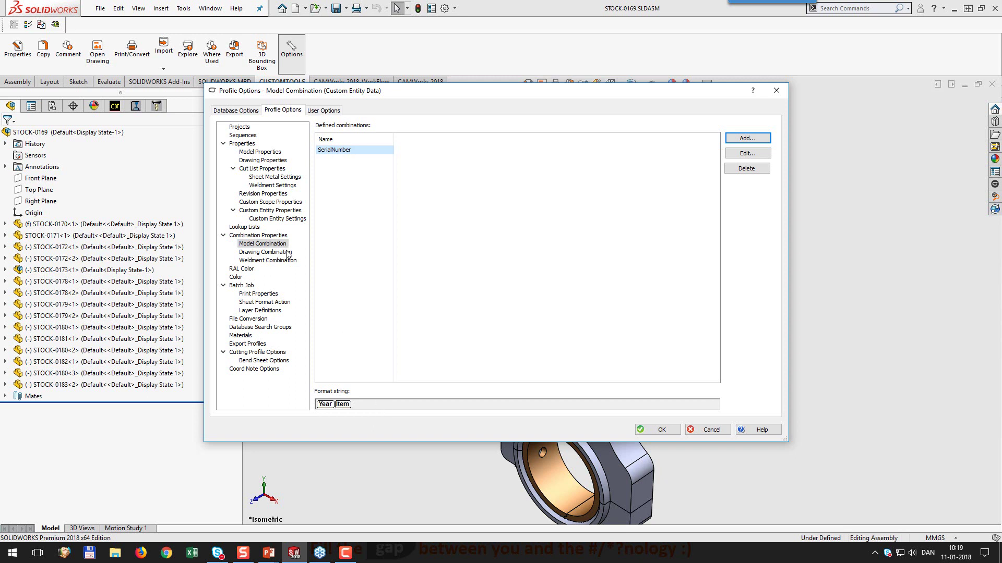
click(662, 430)
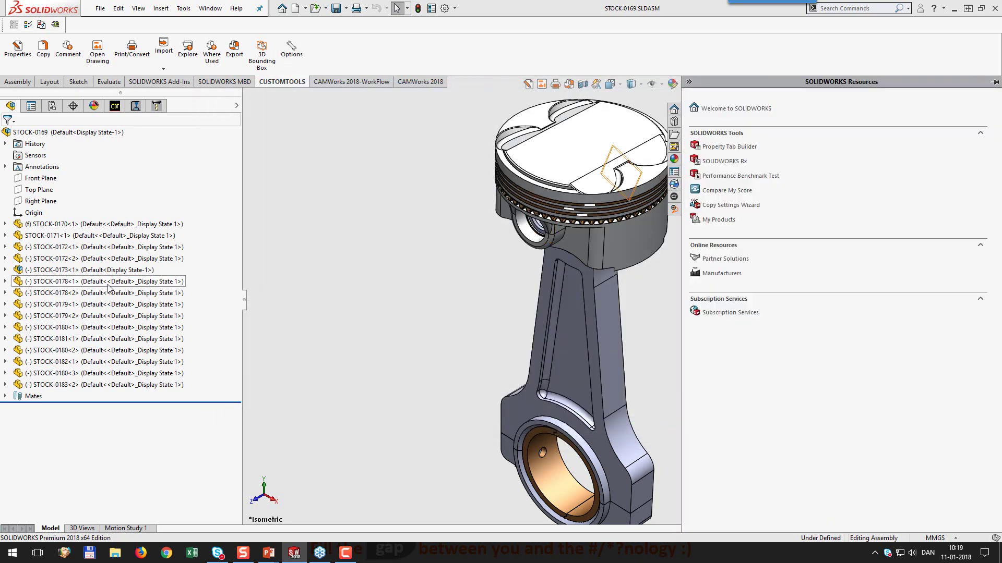
Step: Write property values to all files of the STOCK-0169 assembly with the Copy tool, filling Item with new codes from the serial sequence
mouse_move(107, 271)
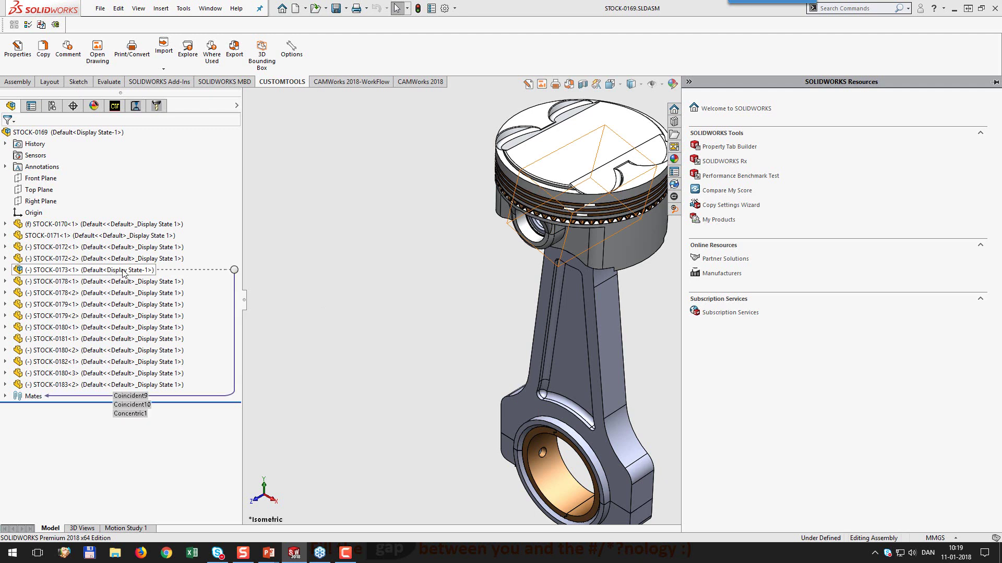
click(47, 61)
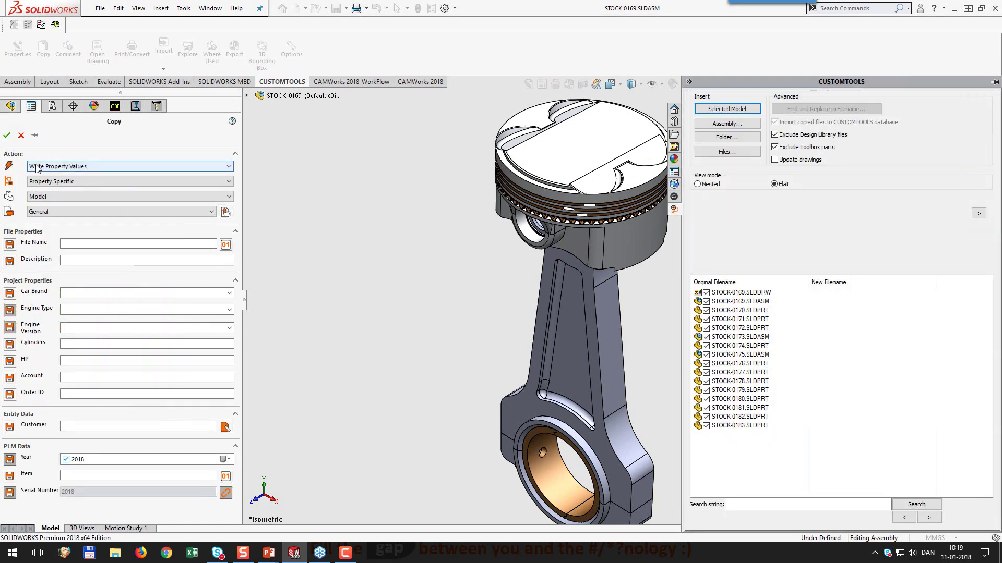
click(91, 167)
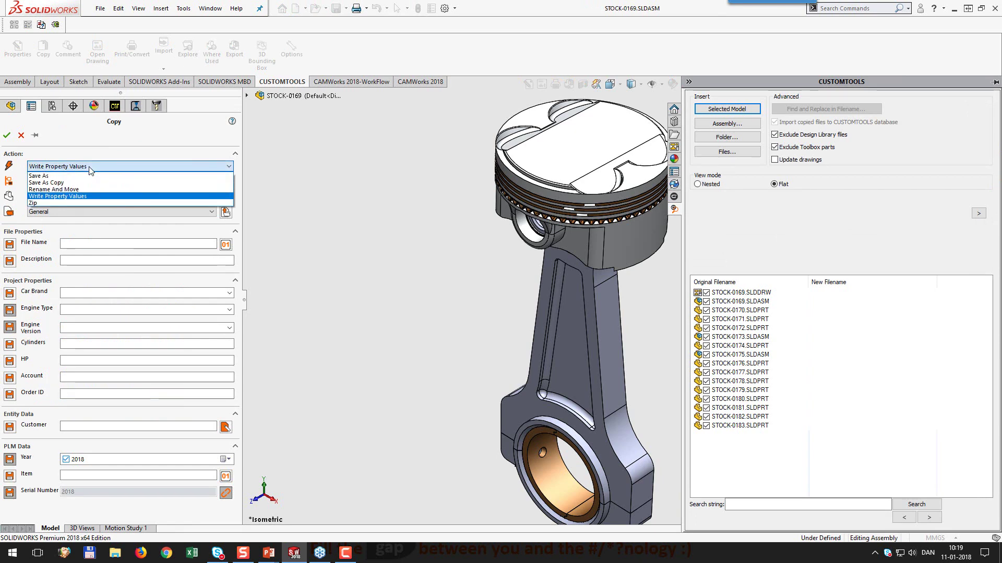
click(90, 167)
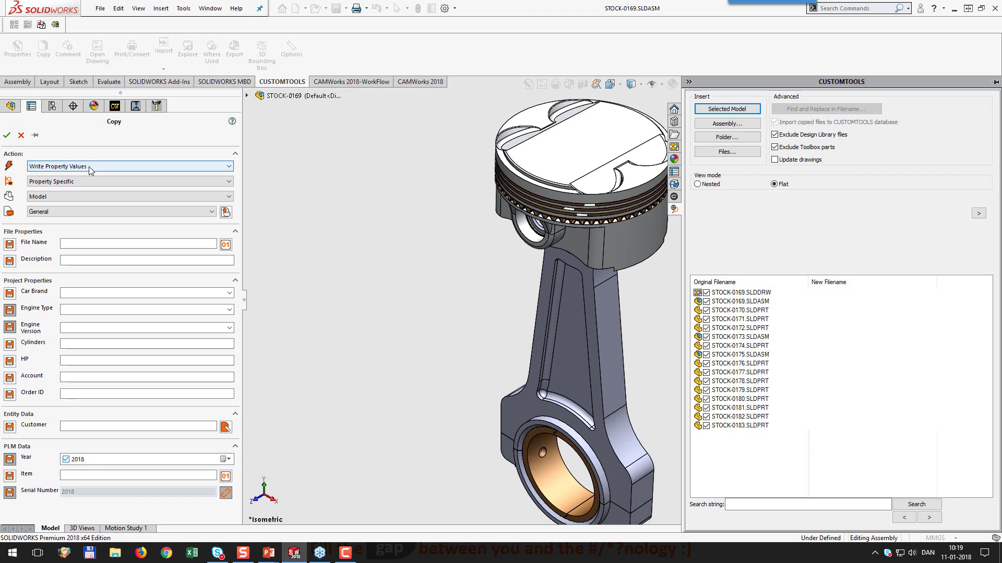
click(229, 476)
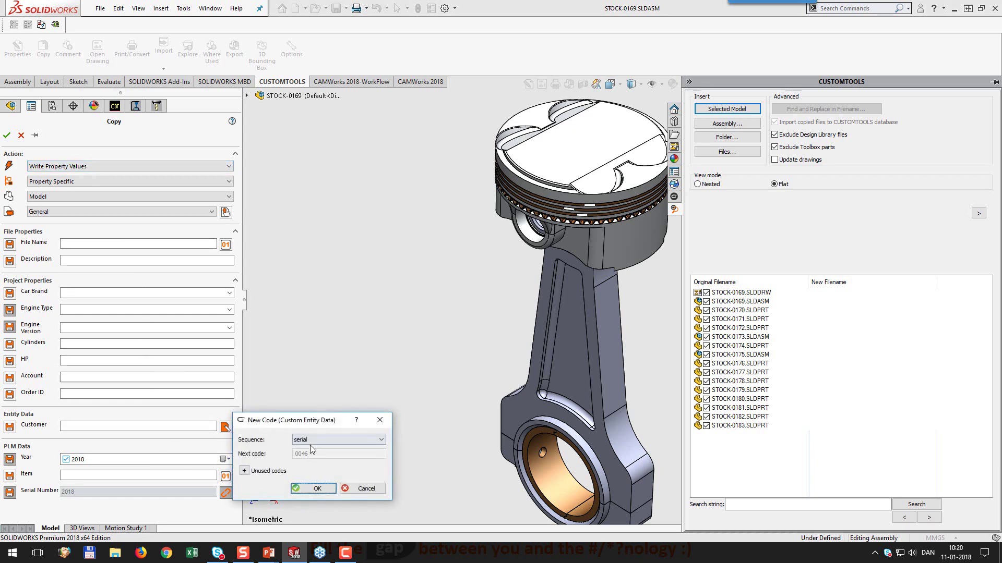
click(316, 489)
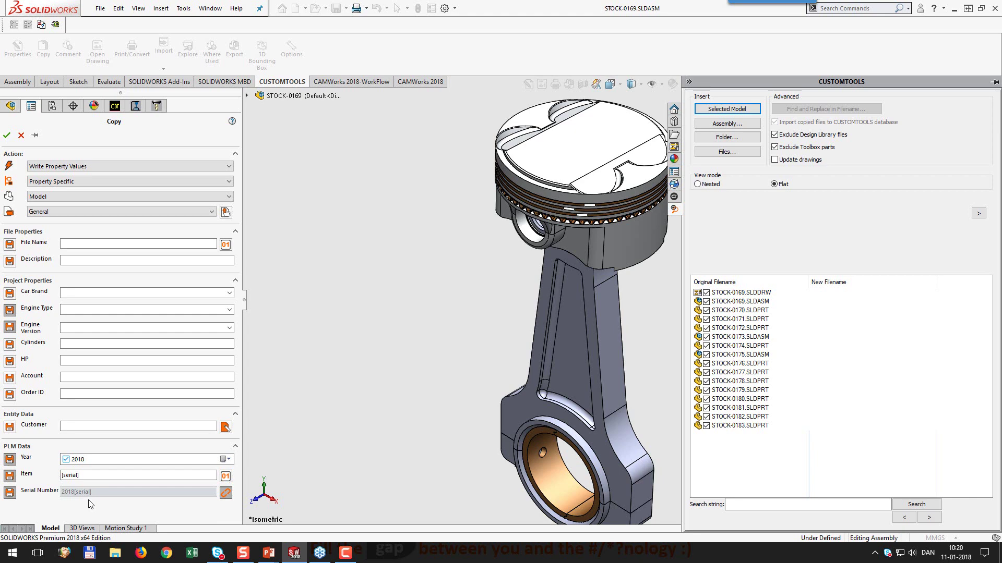
click(7, 136)
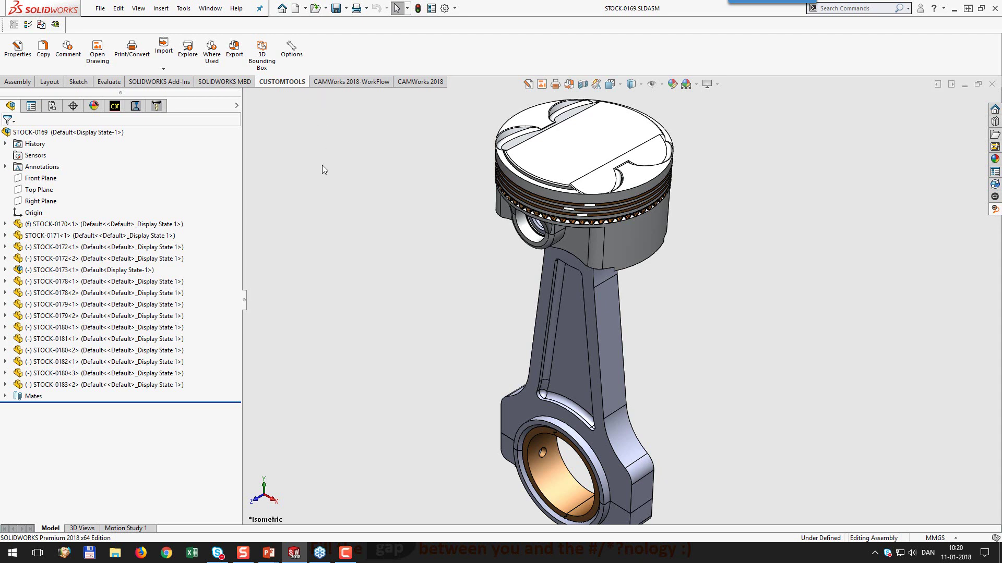
Step: Add the CUSTOMTOOLS attribute serialnumber as a field between Quantity and Preview in the Webinar export profile, and save the options
click(291, 50)
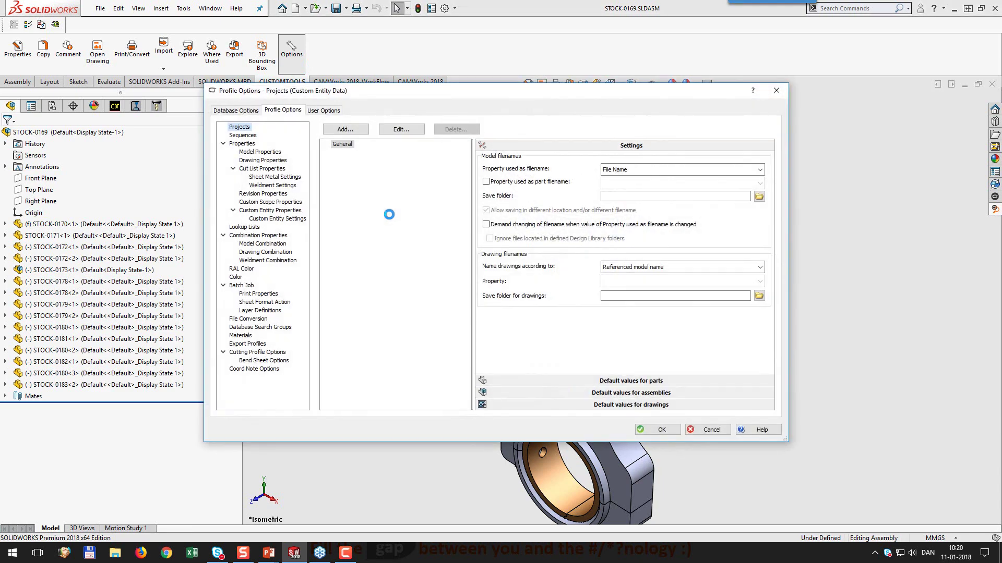
click(250, 346)
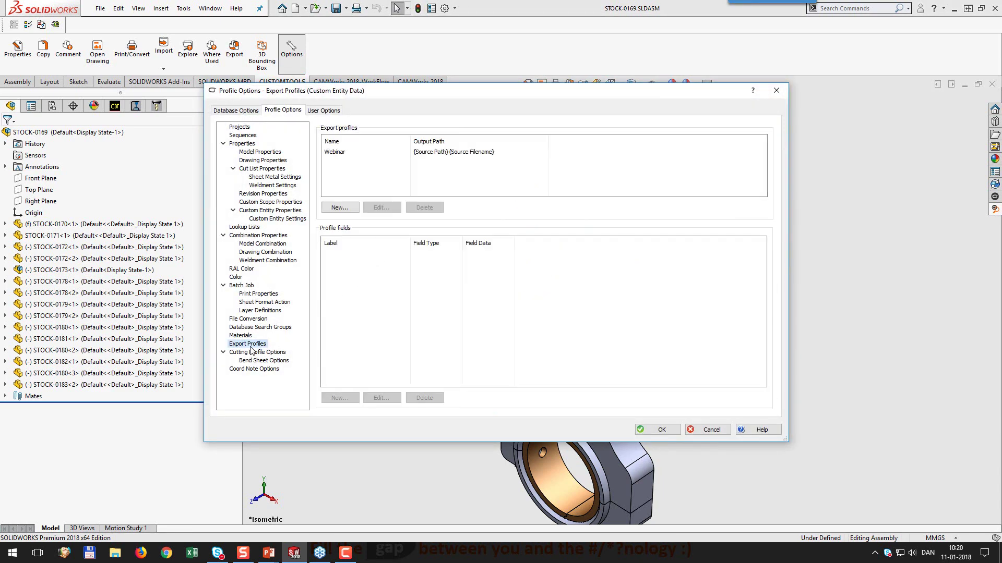
click(348, 154)
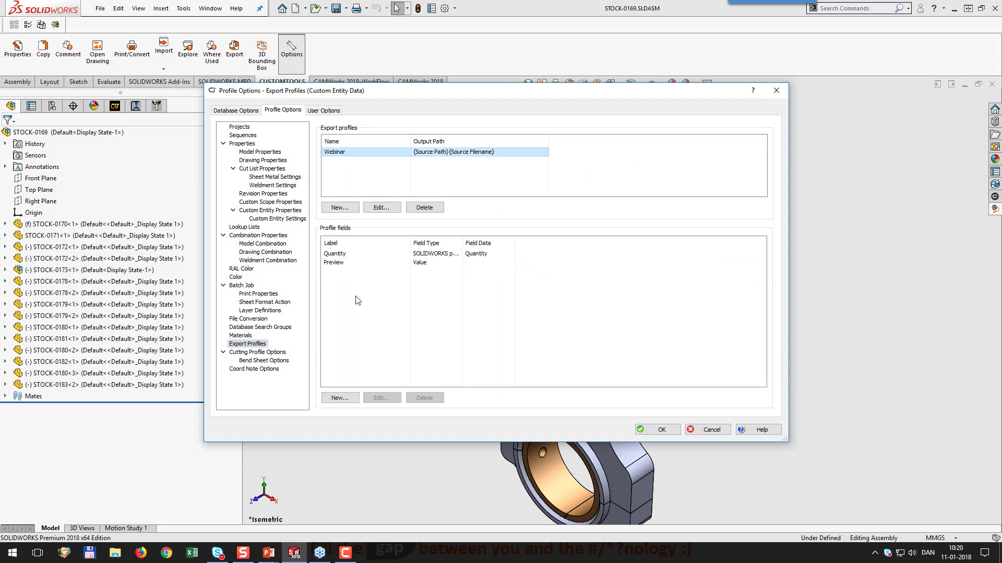
click(340, 398)
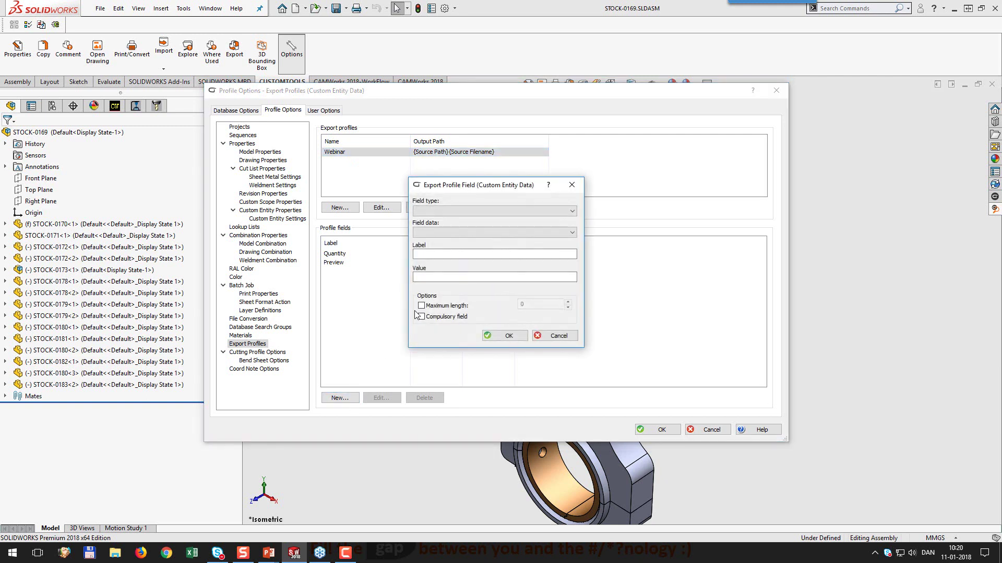
click(447, 212)
click(449, 221)
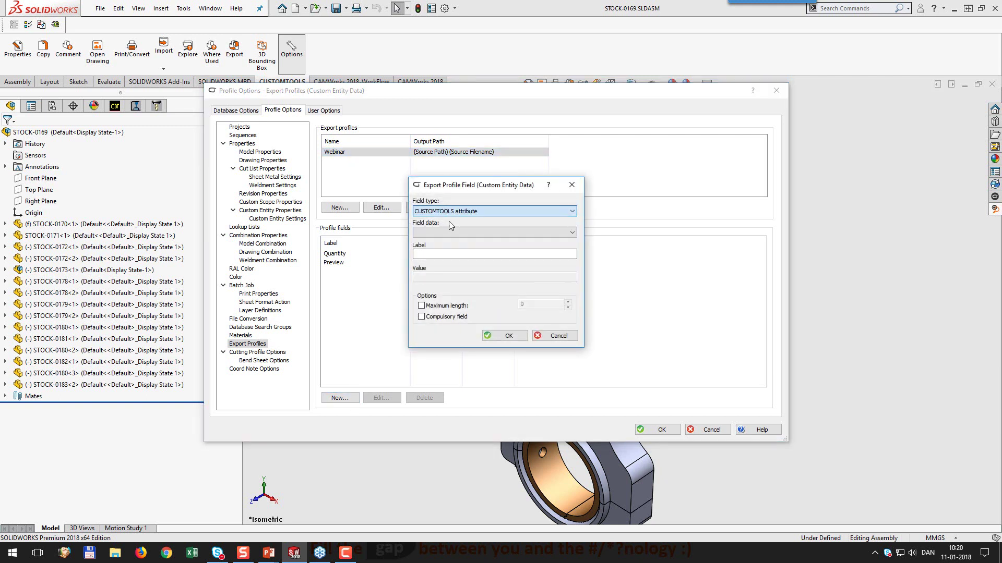
click(451, 233)
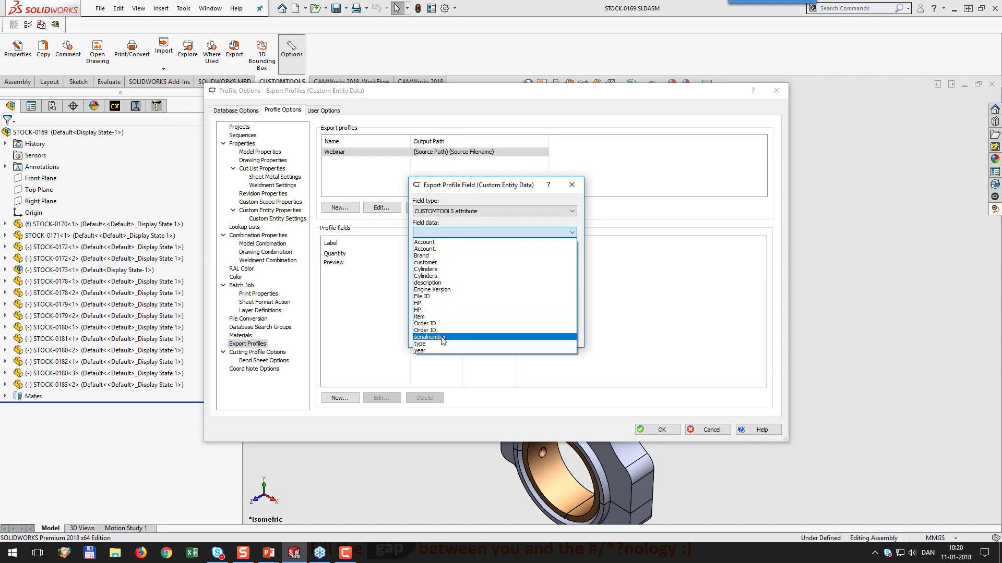
click(441, 338)
click(502, 336)
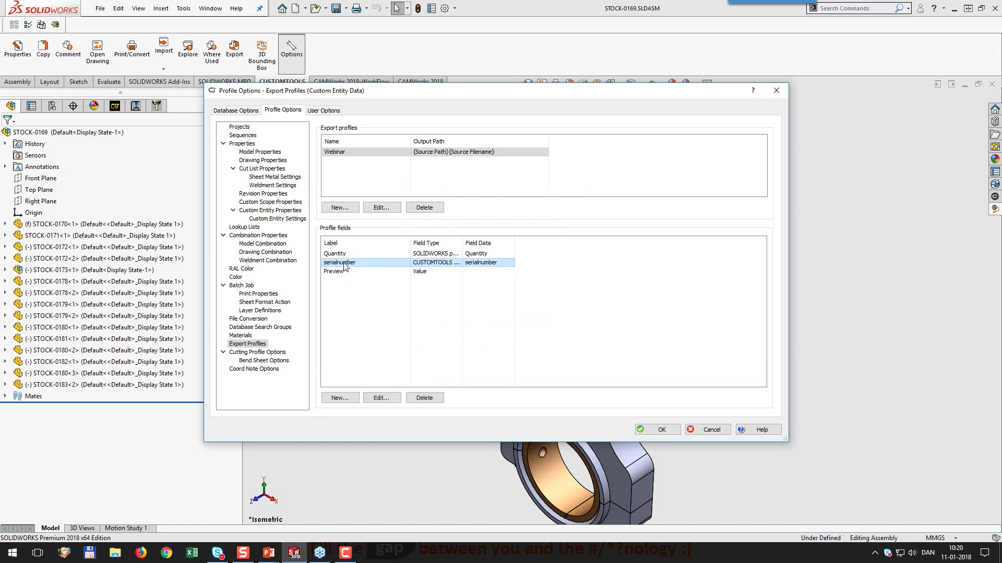
drag(344, 263, 343, 263)
click(658, 429)
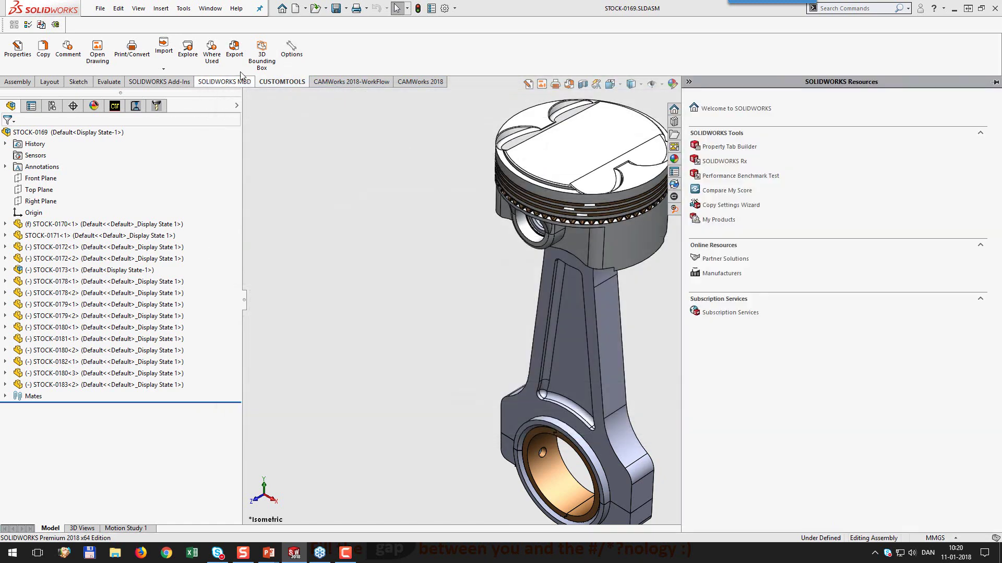
Step: Open the assembly's Export structure view, check the serial number assigned to each file, and close it
click(234, 50)
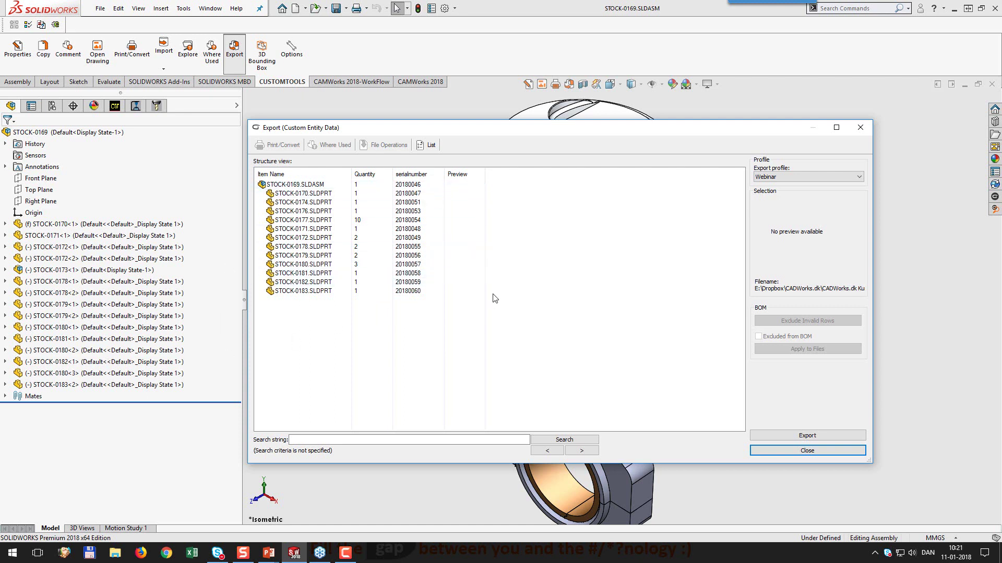
click(860, 127)
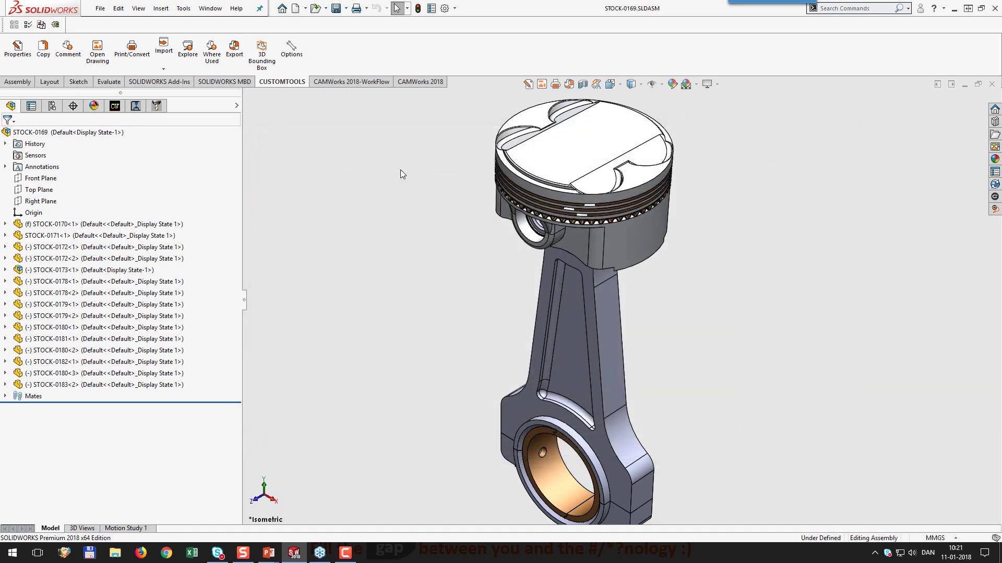
Step: Add a batch file conversion rule named STEP with file type STEP (*.step), applied to assemblies
click(291, 49)
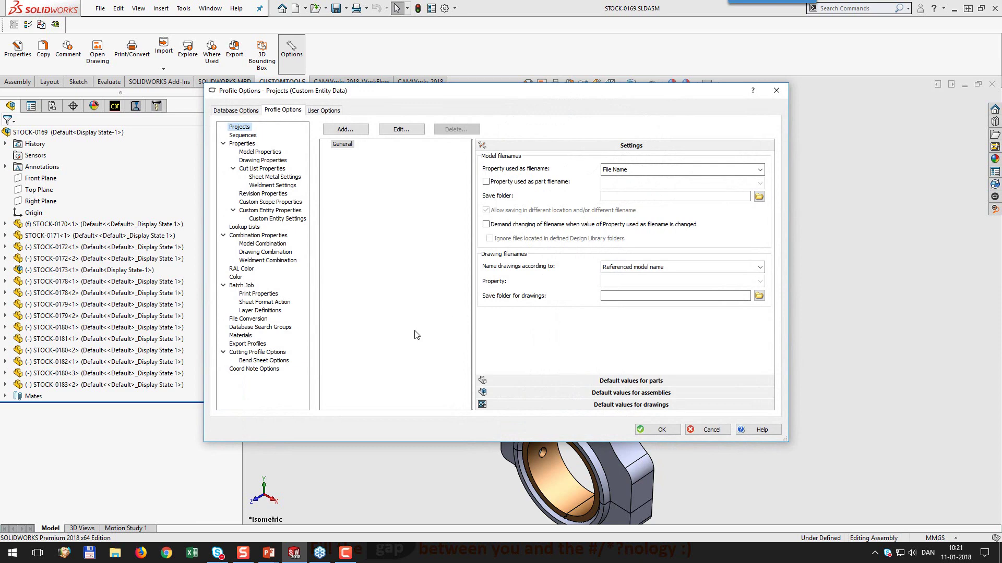
click(249, 319)
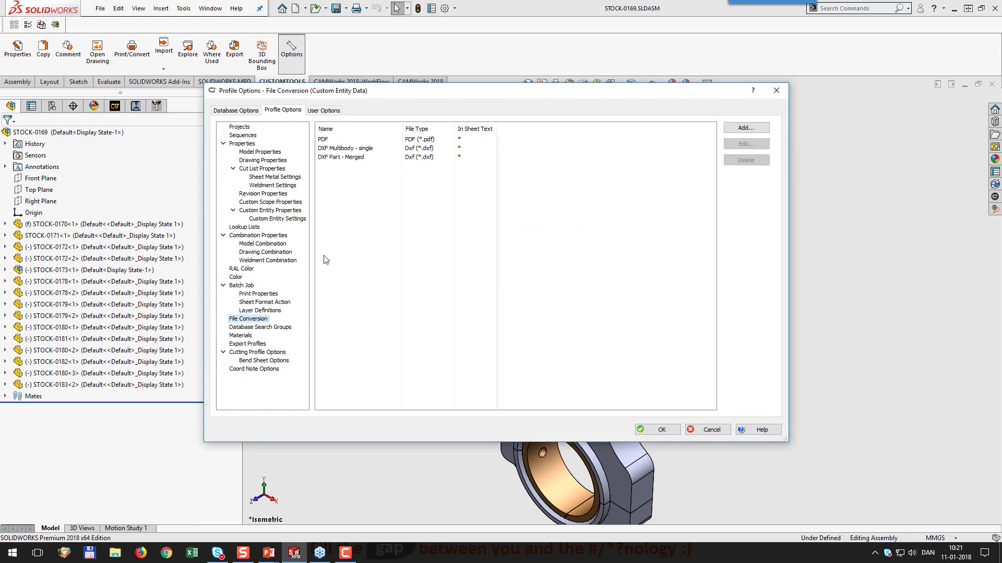
click(753, 130)
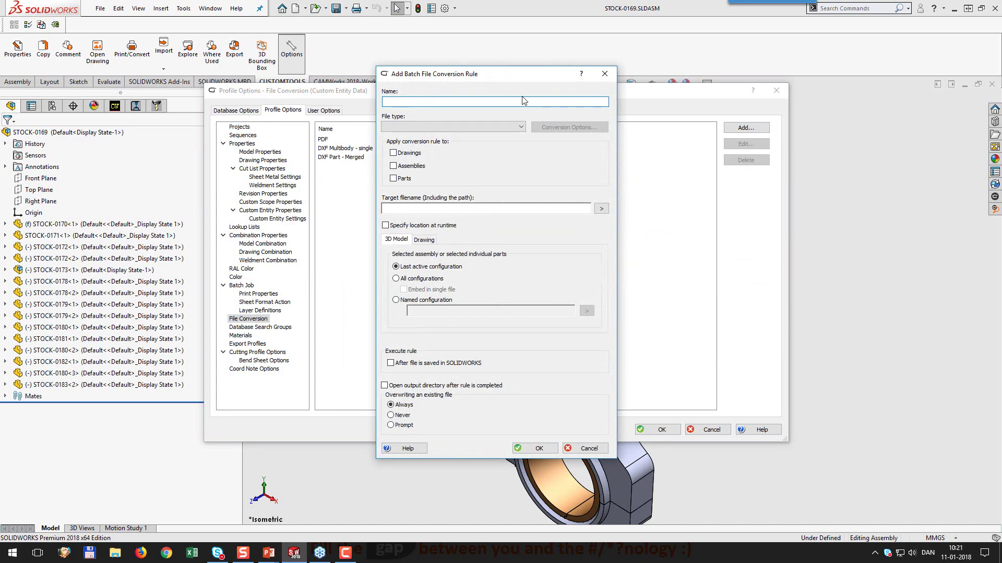
text(STEP)
click(502, 127)
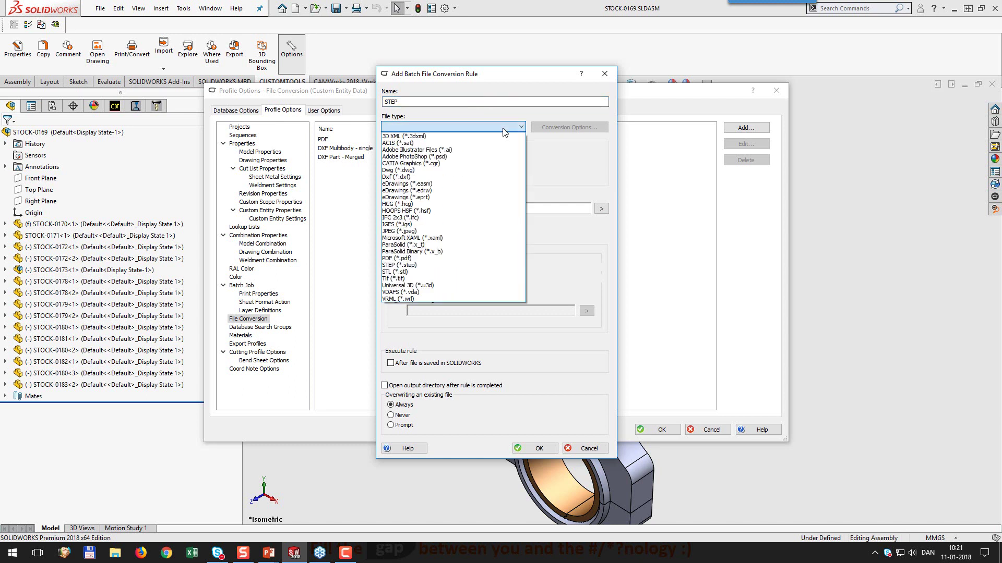
click(425, 265)
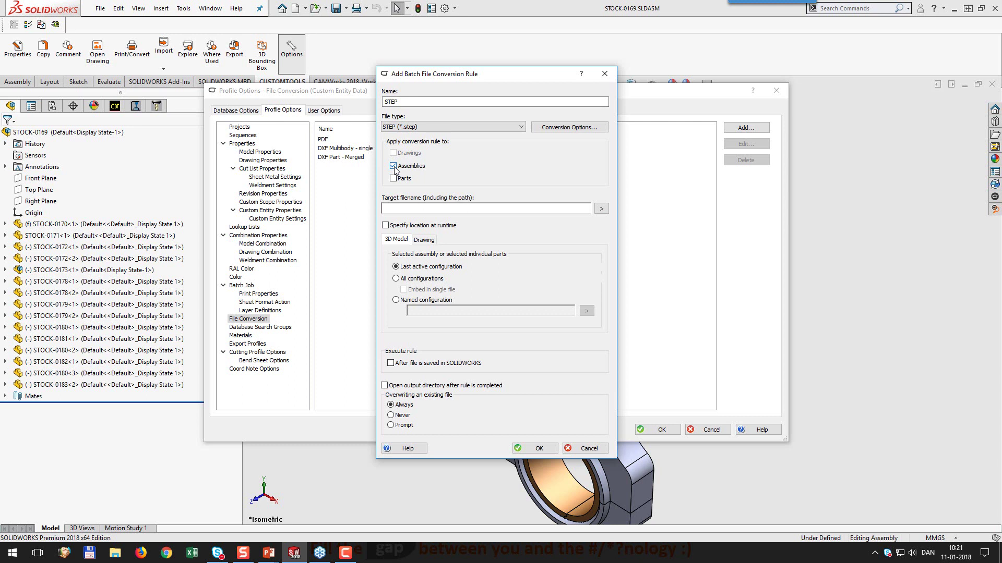
Step: Build the STEP rule's target filename from the Source Path and the Serial Number model property
click(601, 209)
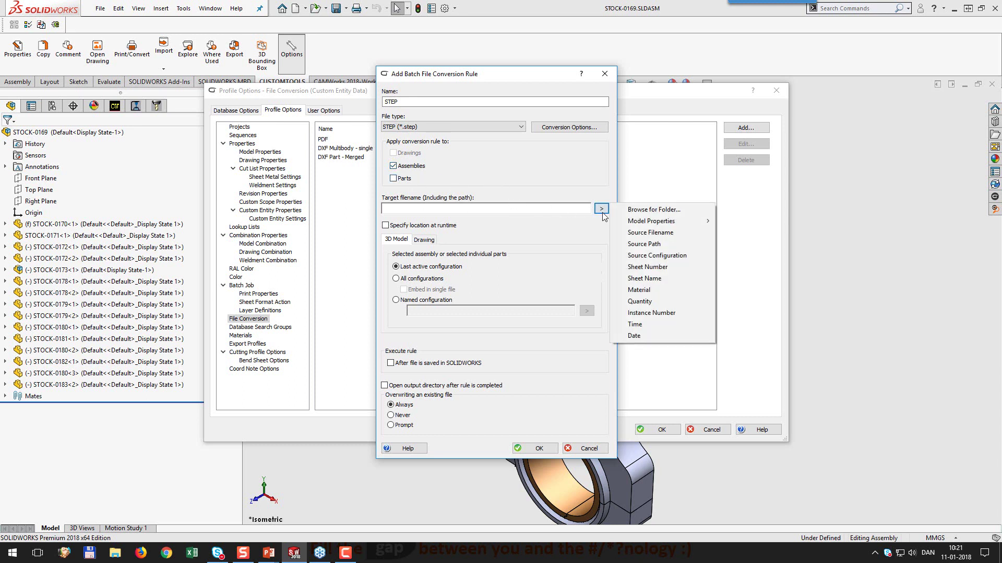
click(650, 244)
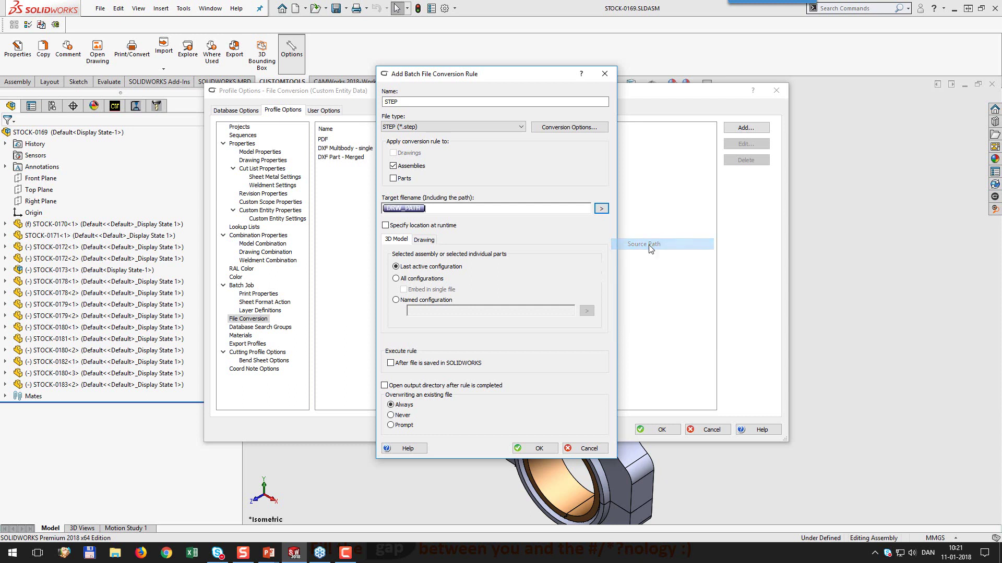
click(601, 208)
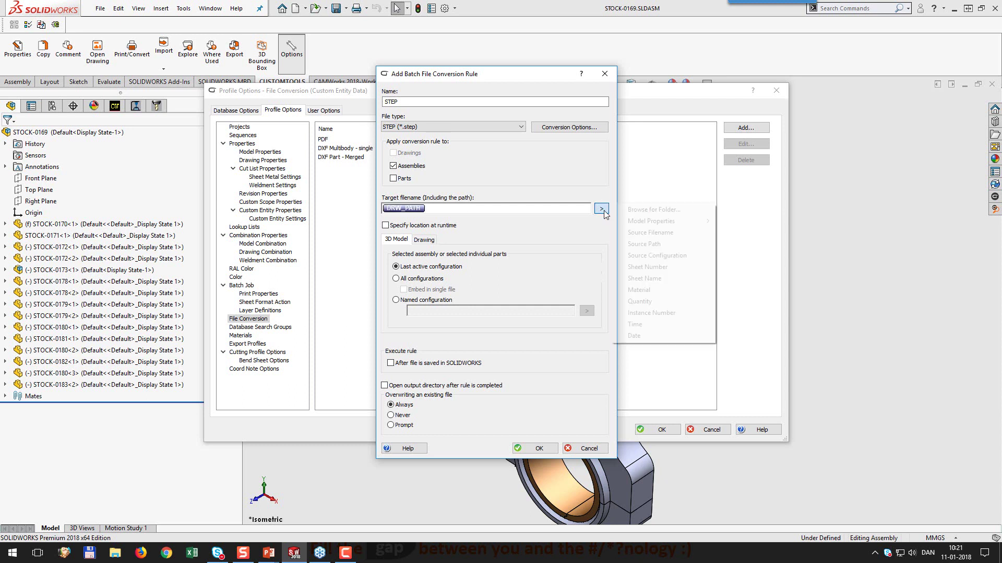
mouse_move(650, 228)
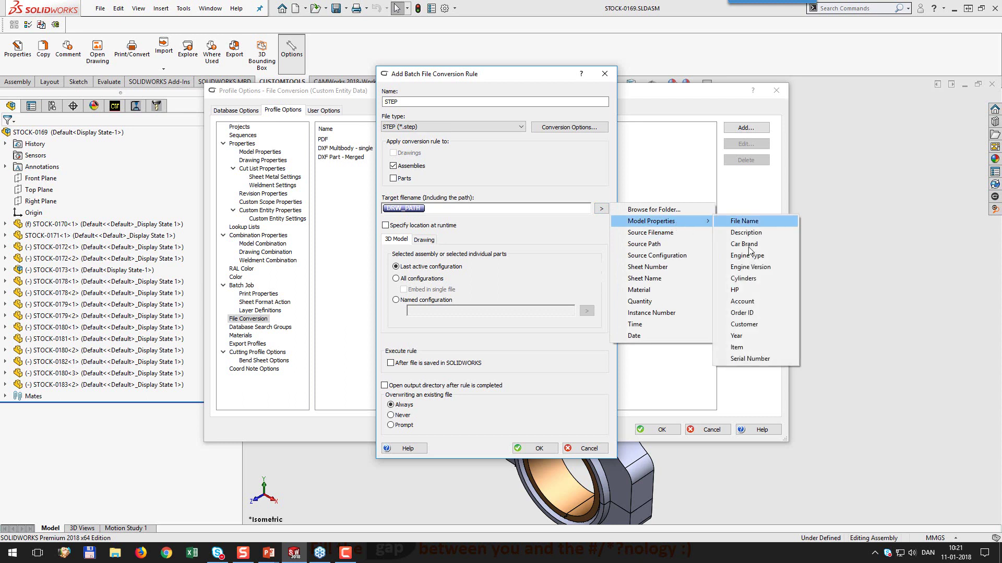
click(752, 359)
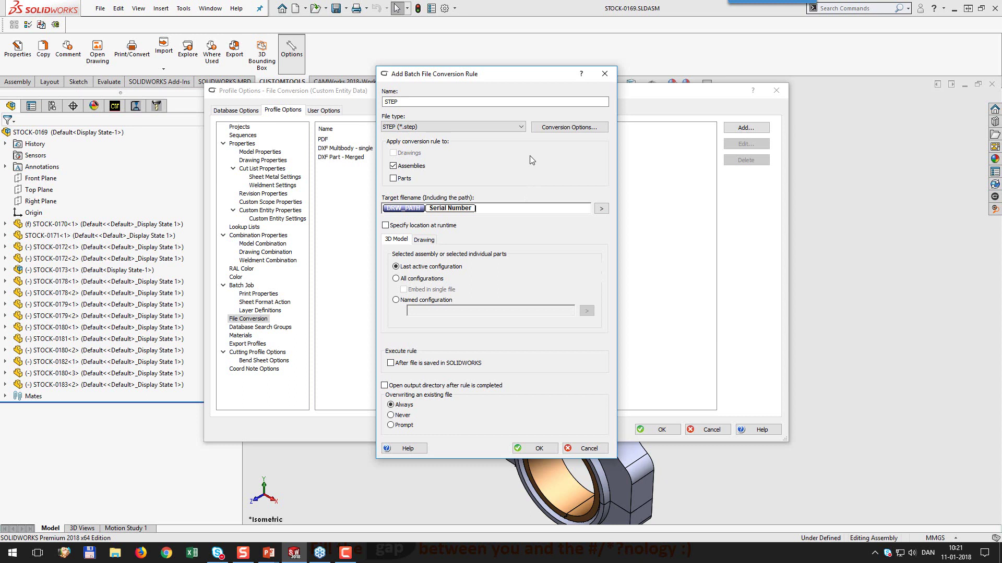
Step: Enable custom component names in the STEP conversion options with the SerialNumber model combination as format string, and save the rule and profile options
click(555, 129)
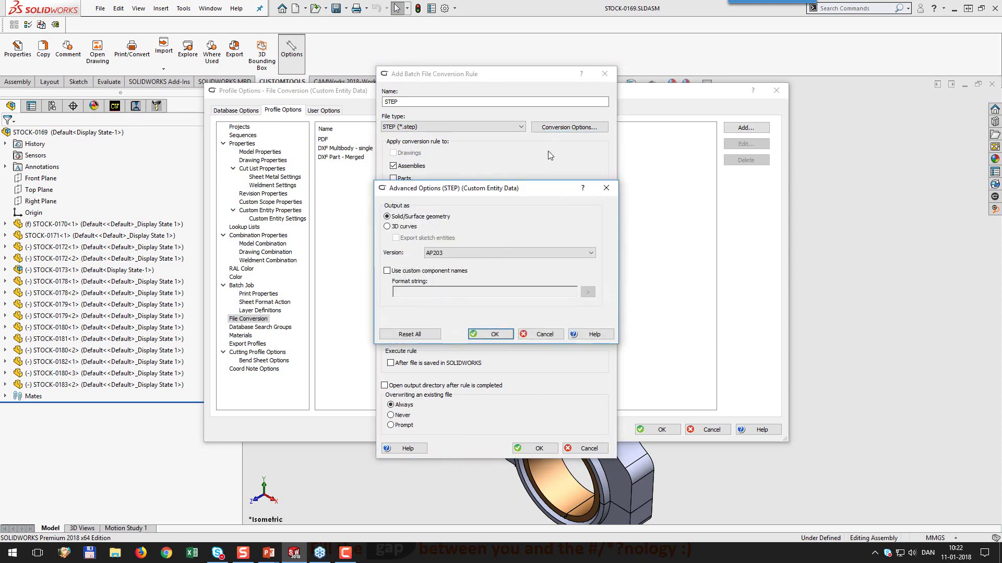
drag(545, 194, 545, 181)
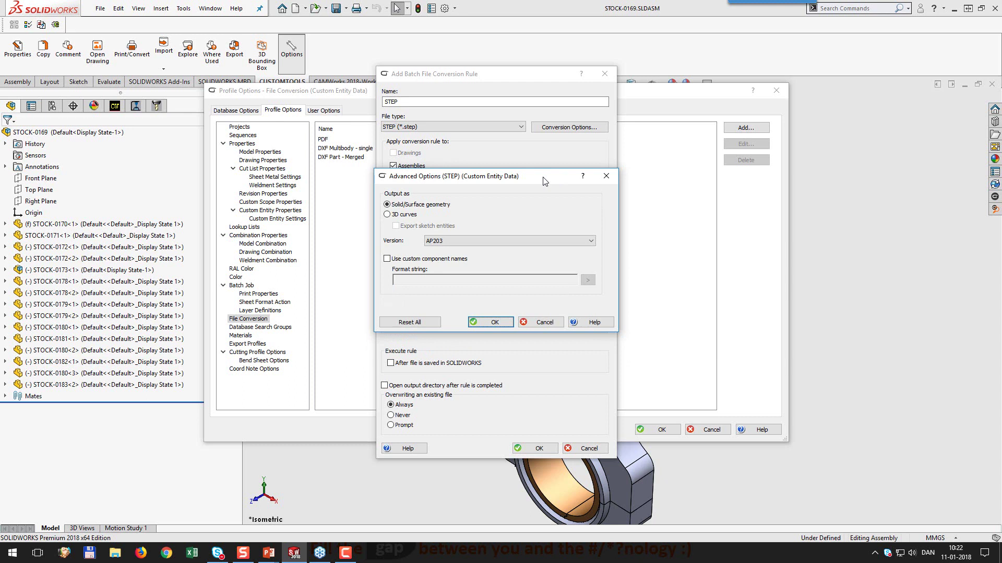
click(424, 259)
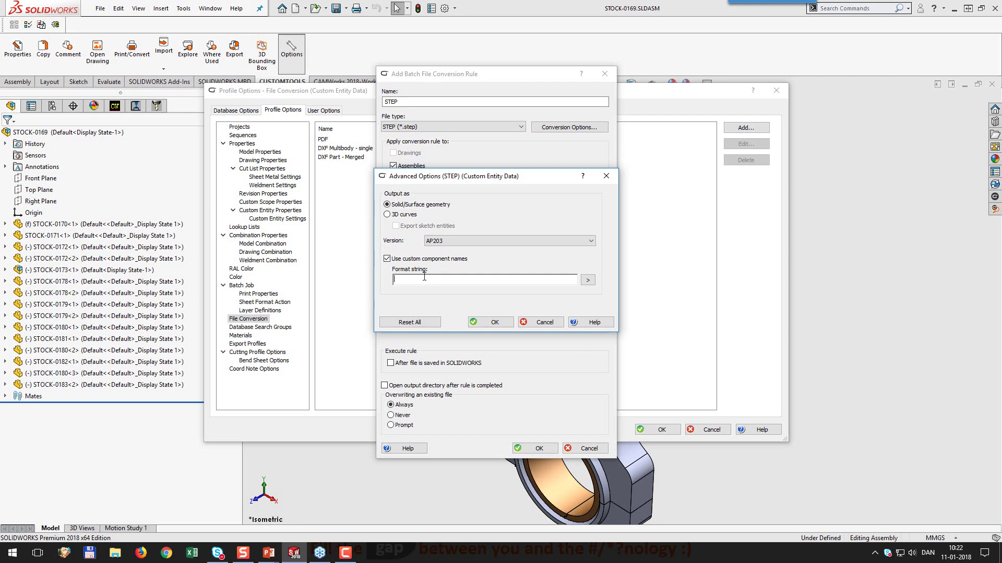
click(587, 281)
mouse_move(625, 282)
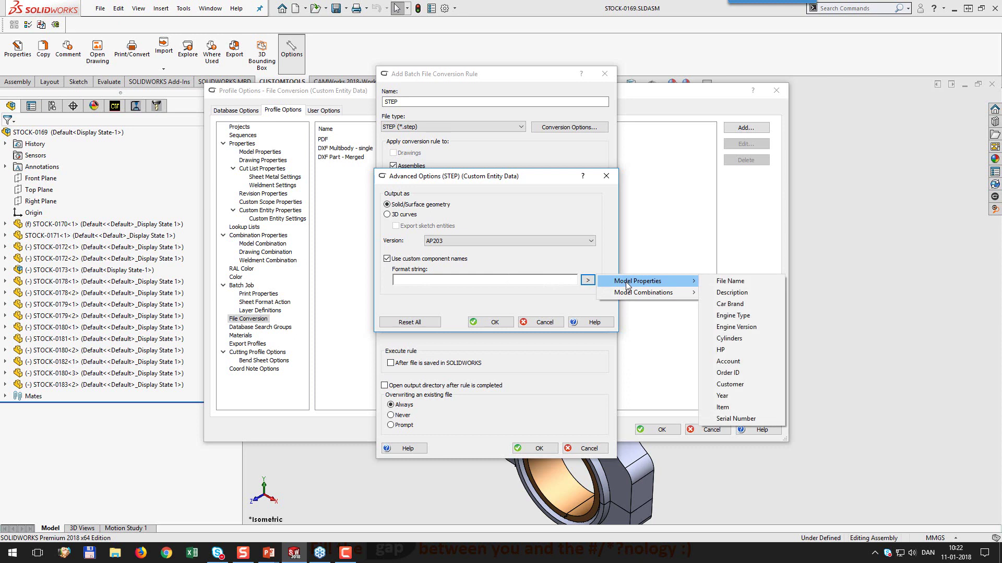
mouse_move(665, 297)
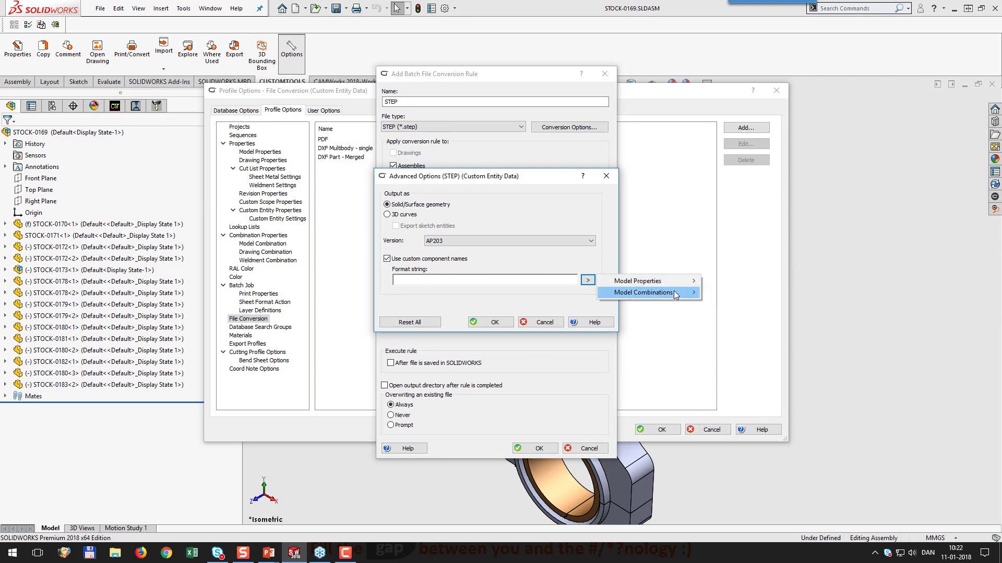
click(735, 293)
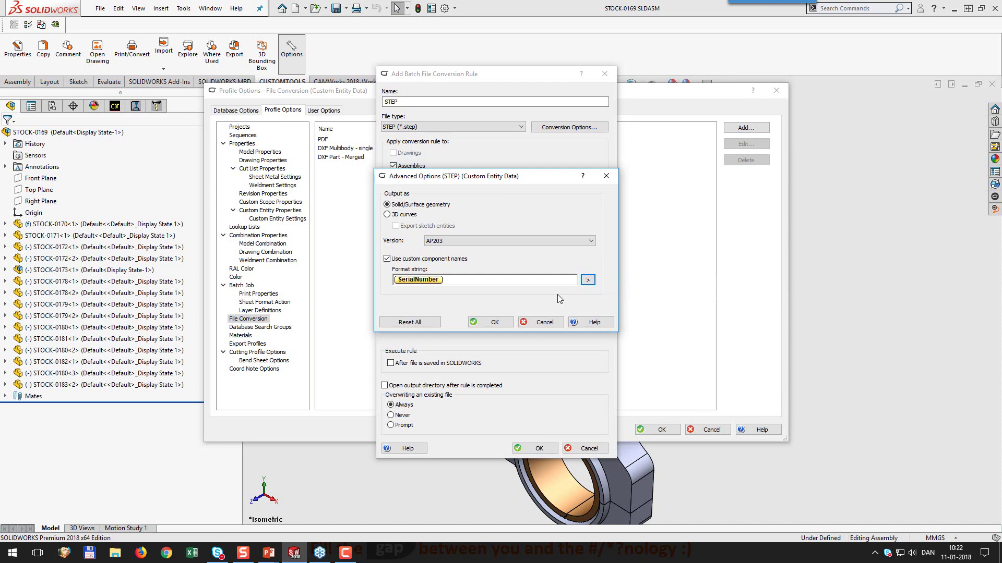
click(500, 322)
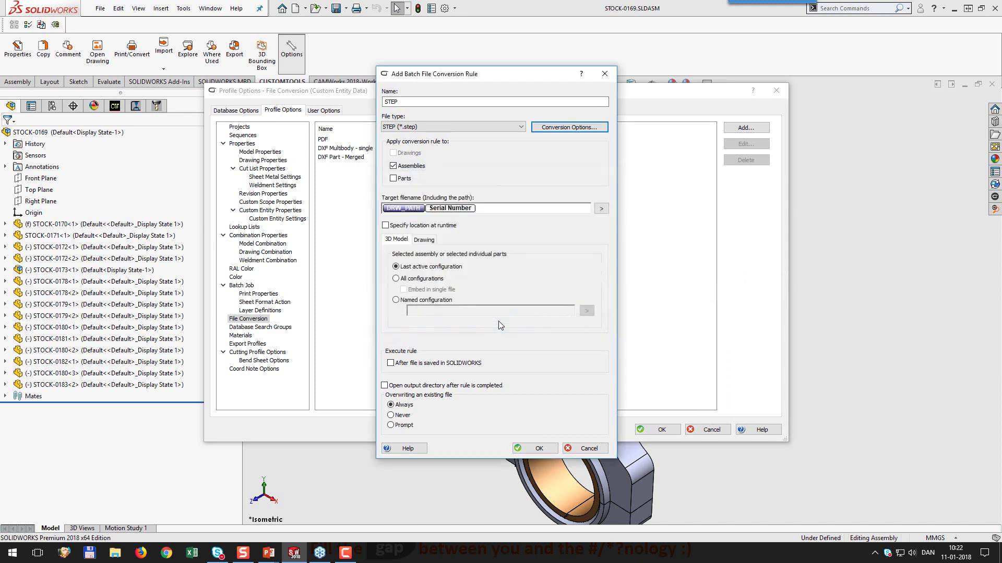
click(536, 449)
click(655, 432)
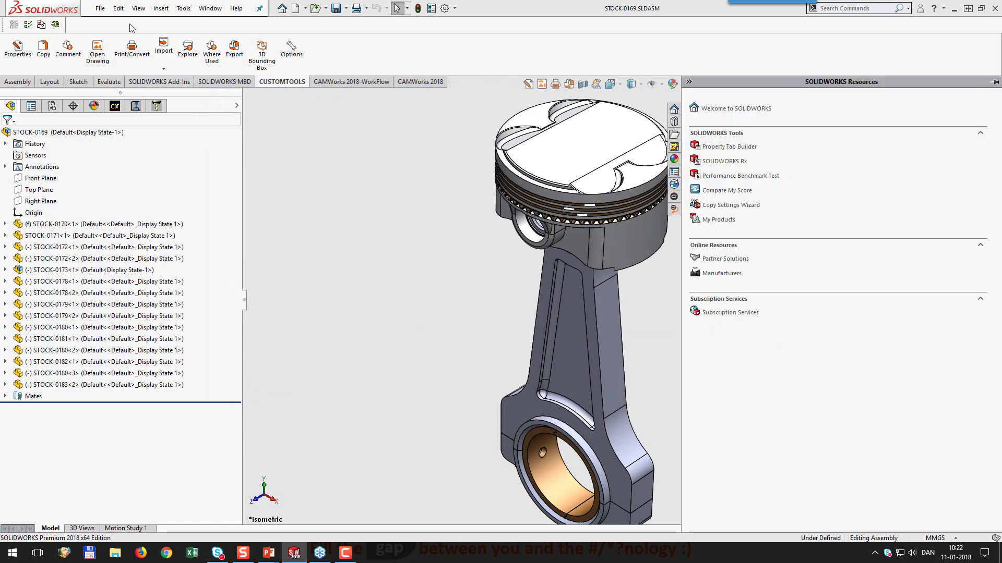
Step: Run a batch conversion with the STEP (*.step) rule on the assemblies STOCK-0169, STOCK-0173 and STOCK-0175
click(132, 50)
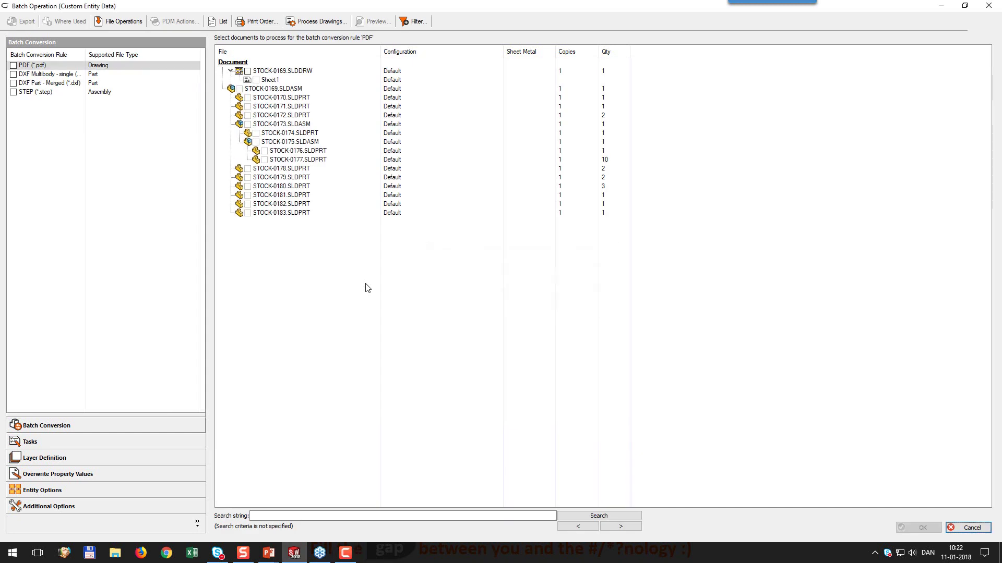
click(15, 93)
click(13, 92)
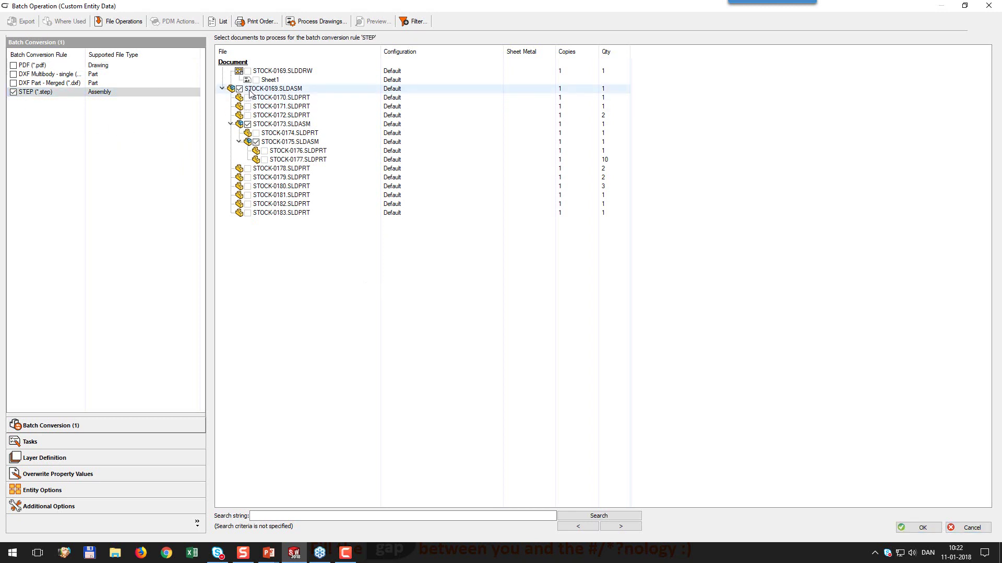
click(250, 93)
click(291, 125)
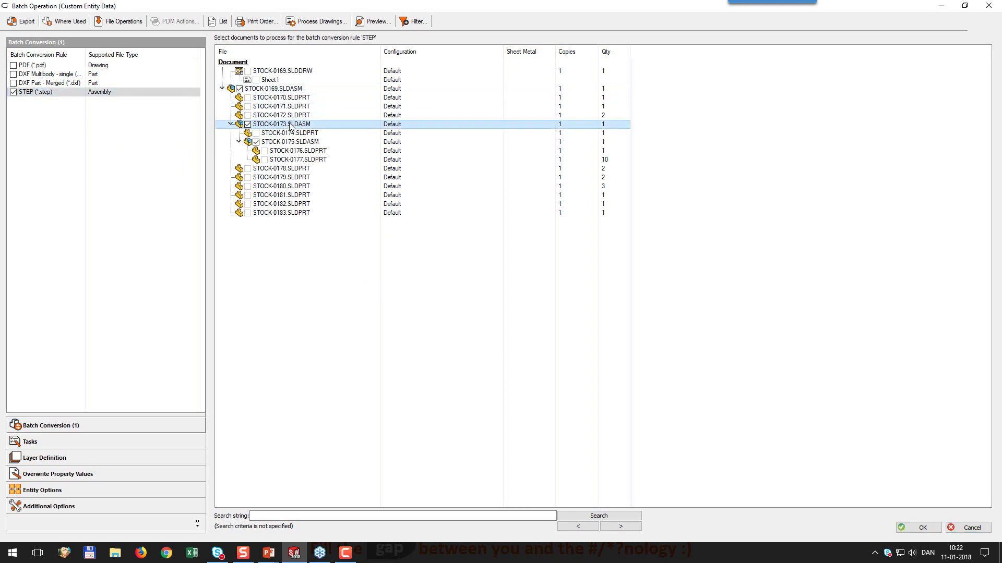
click(303, 147)
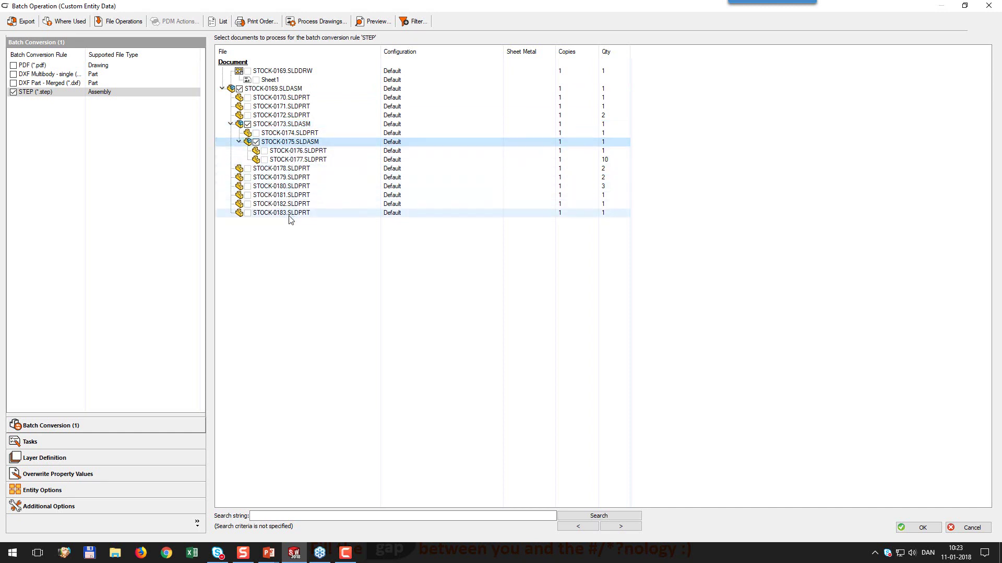
click(933, 530)
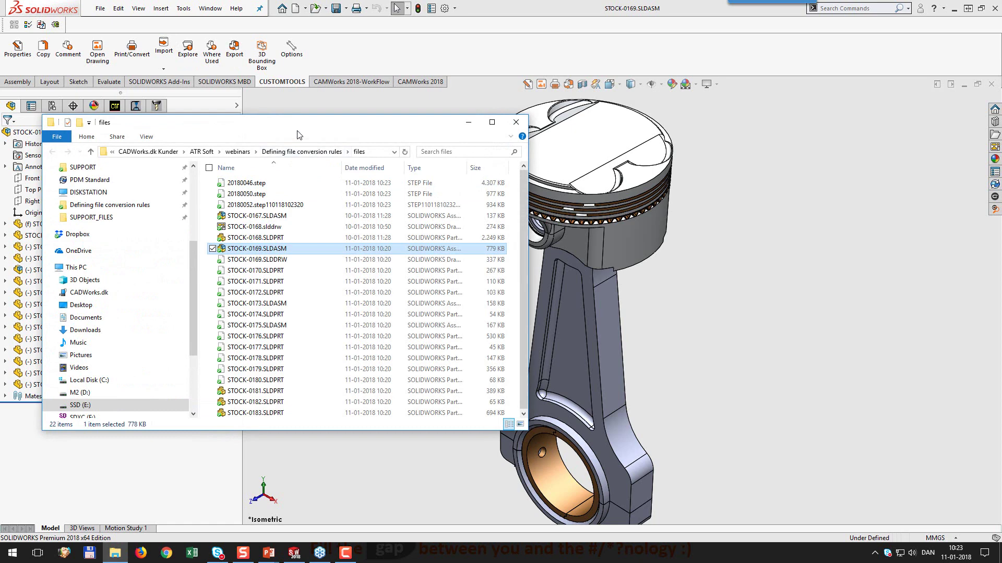
Step: Open the exported 20180046.step from the files folder using the Assembly template, and expand its component to inspect the part names
drag(298, 134, 384, 192)
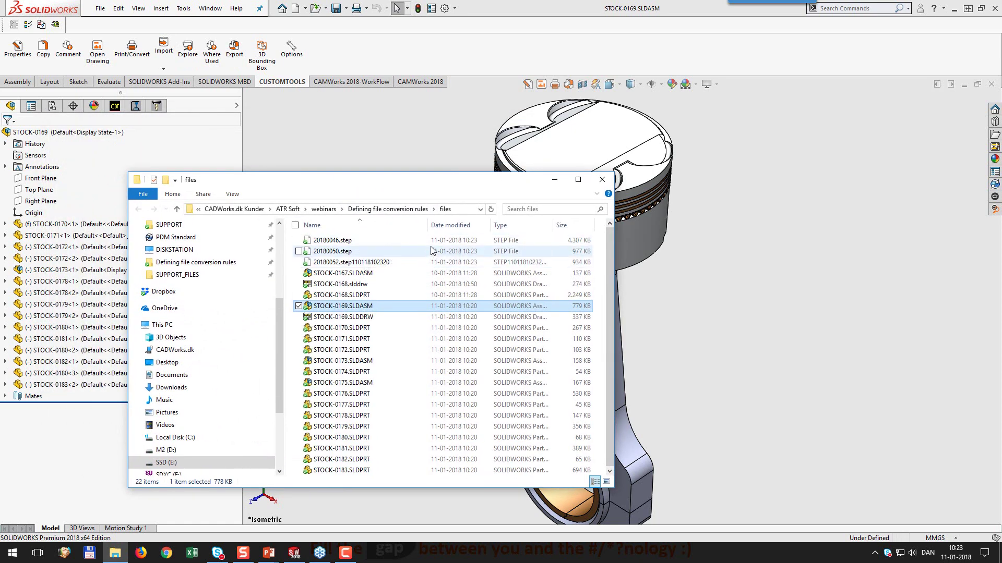
double_click(352, 241)
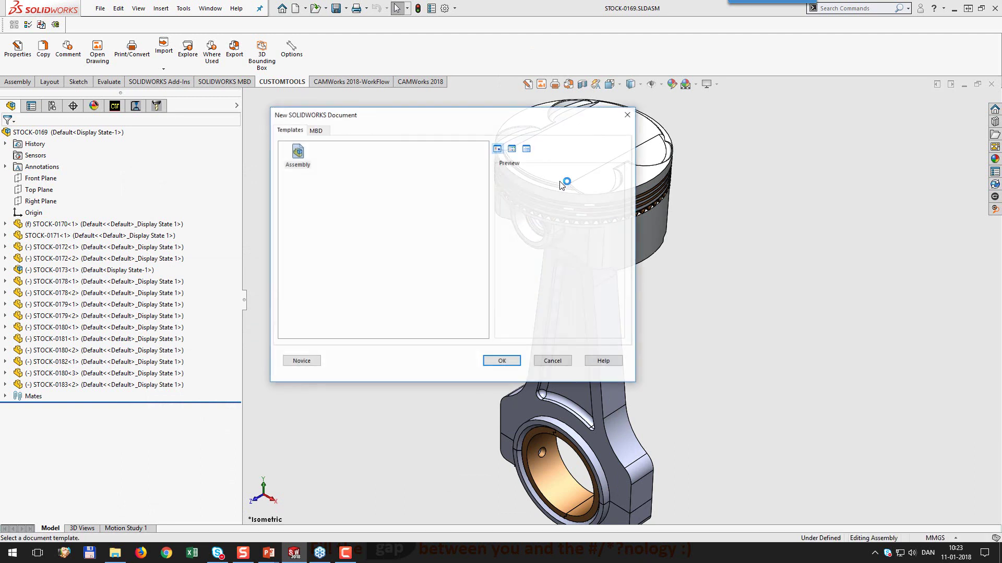
click(498, 359)
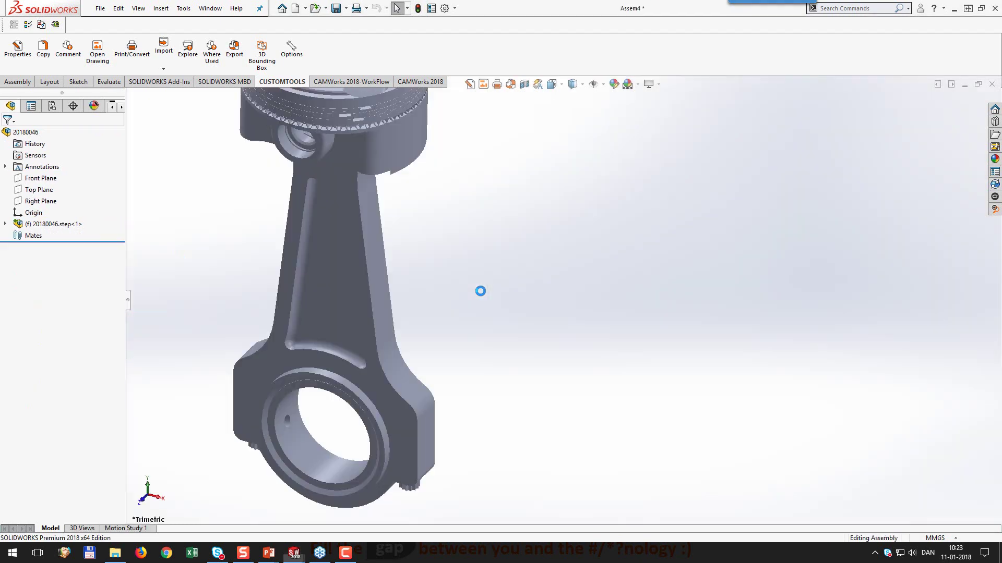
click(6, 225)
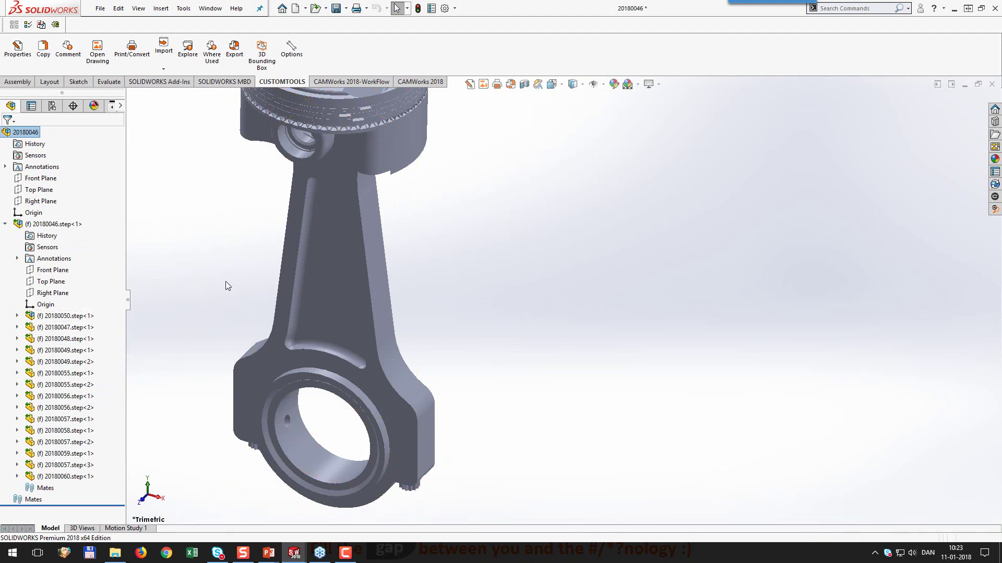
key(f)
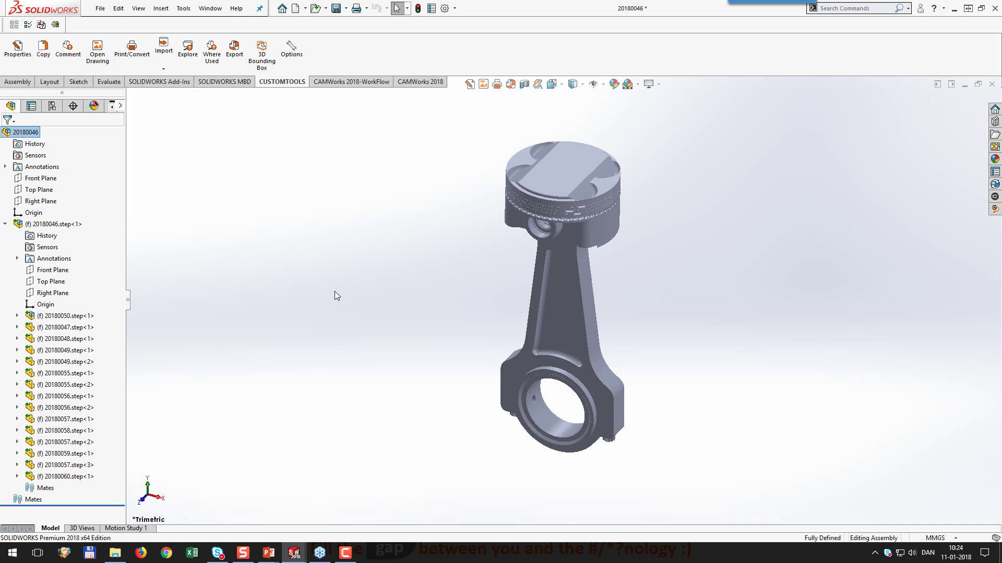
Step: Choose the Drawing template as the default drawing template in the SOLIDWORKS system options
click(444, 8)
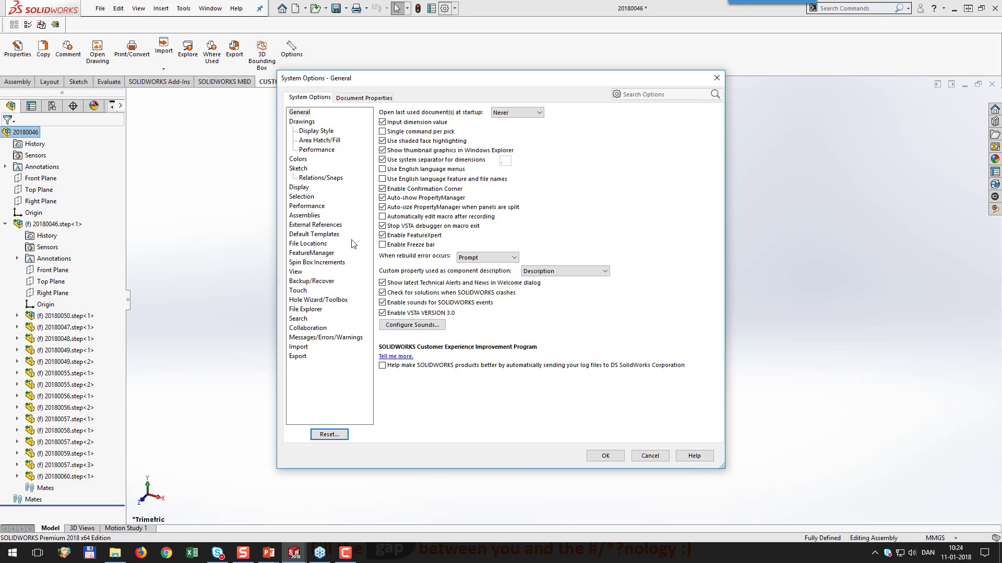
click(316, 235)
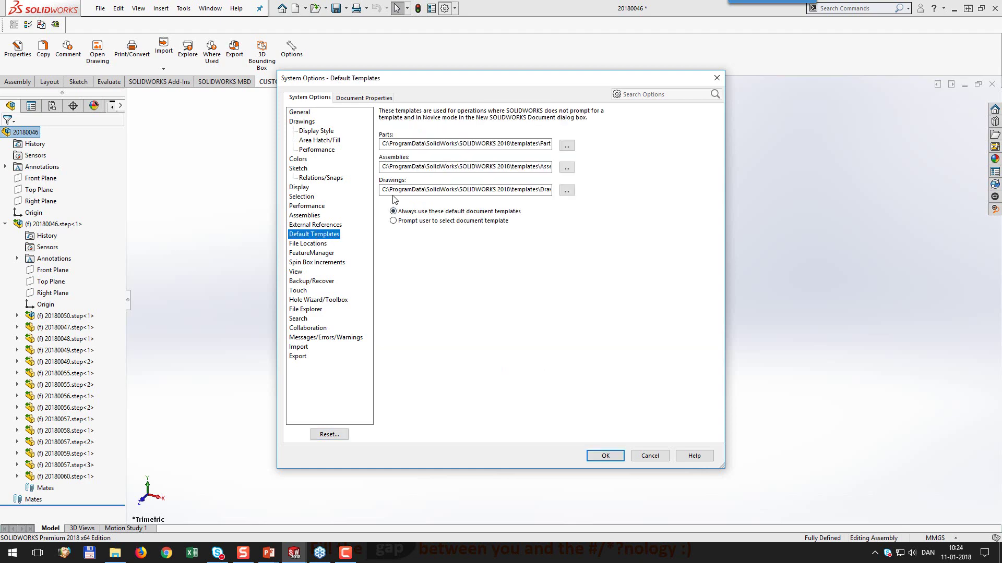
click(570, 191)
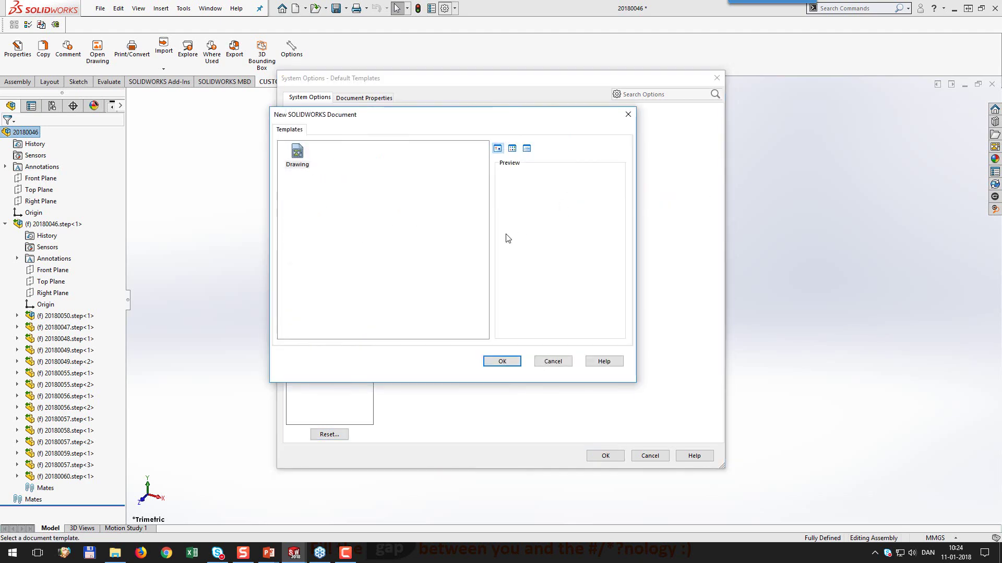
click(503, 362)
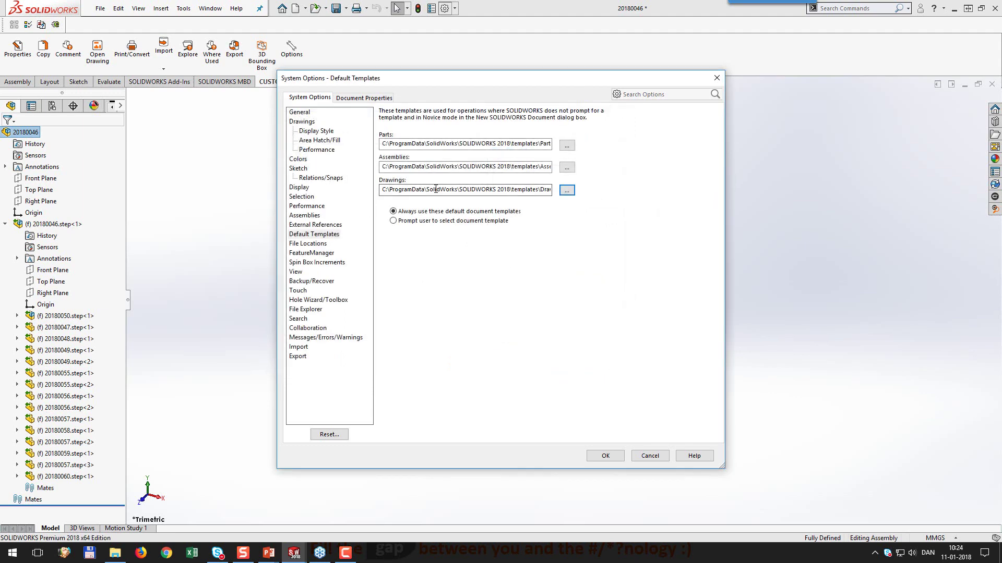
click(565, 192)
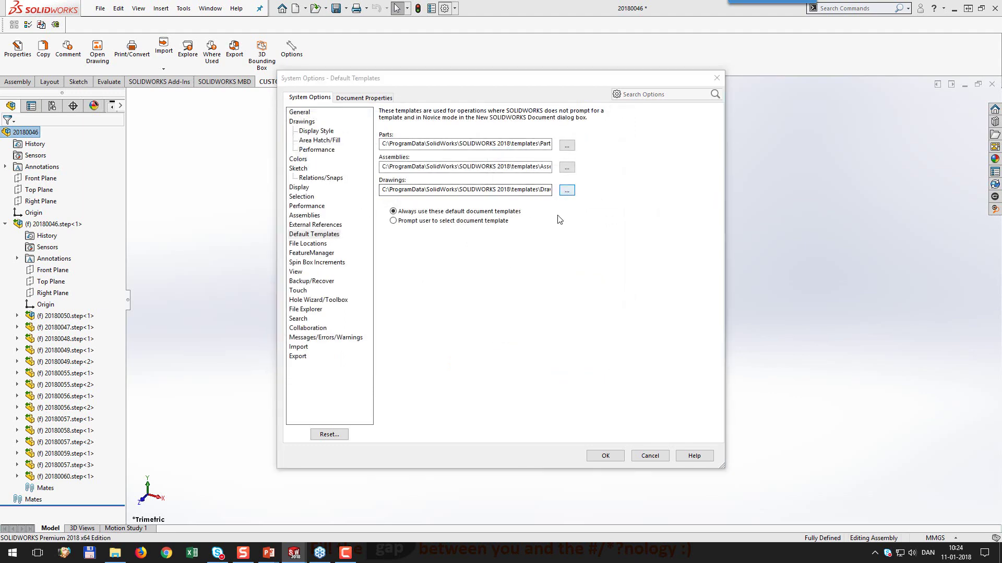
click(336, 165)
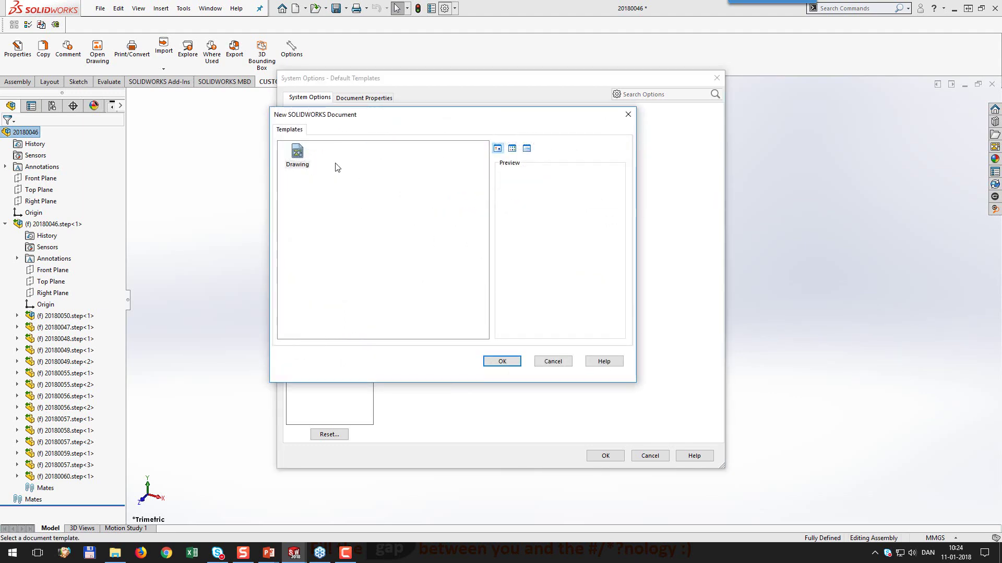
click(504, 361)
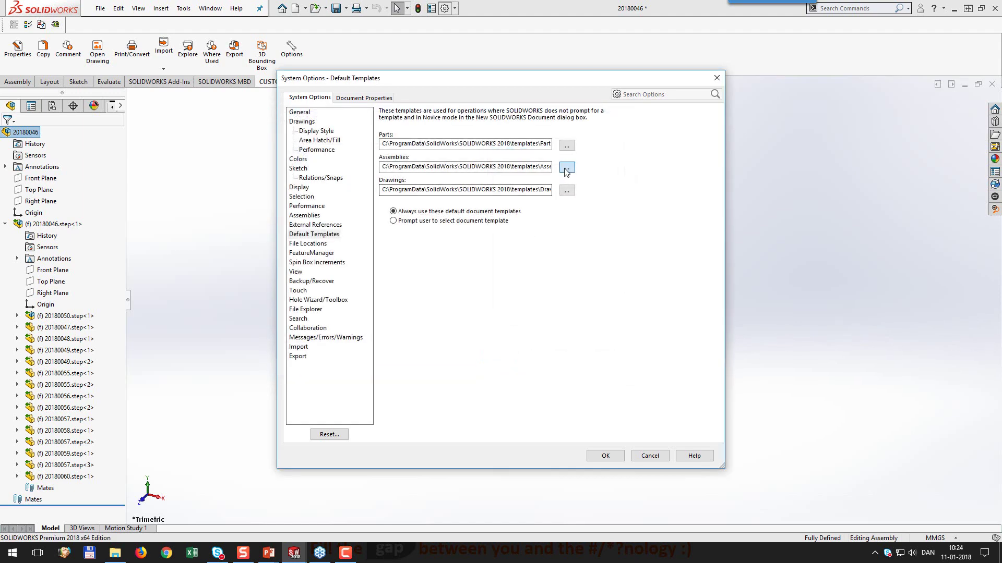
Step: Choose the default templates for assemblies and parts, and save the system options
click(567, 167)
click(510, 360)
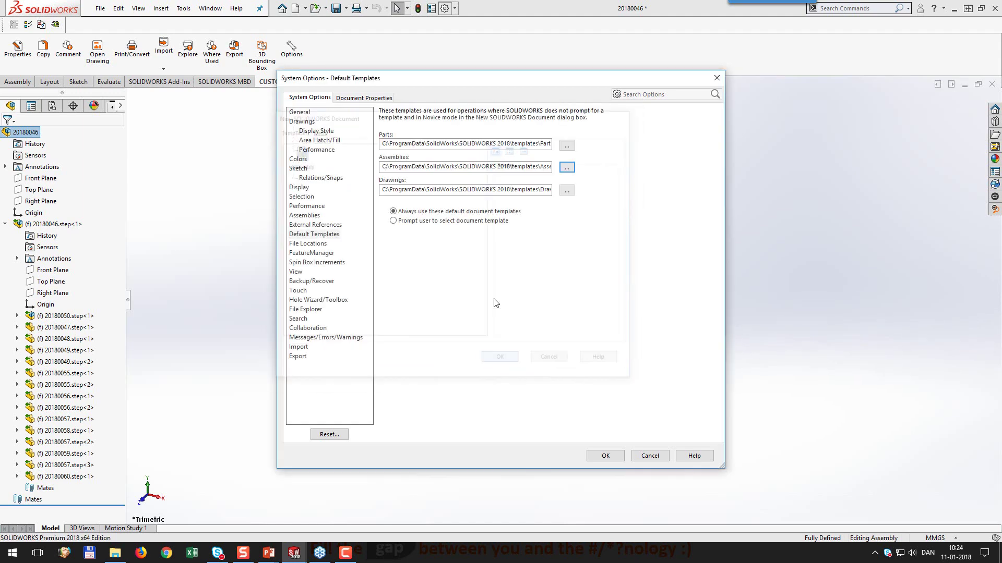
click(567, 145)
click(505, 359)
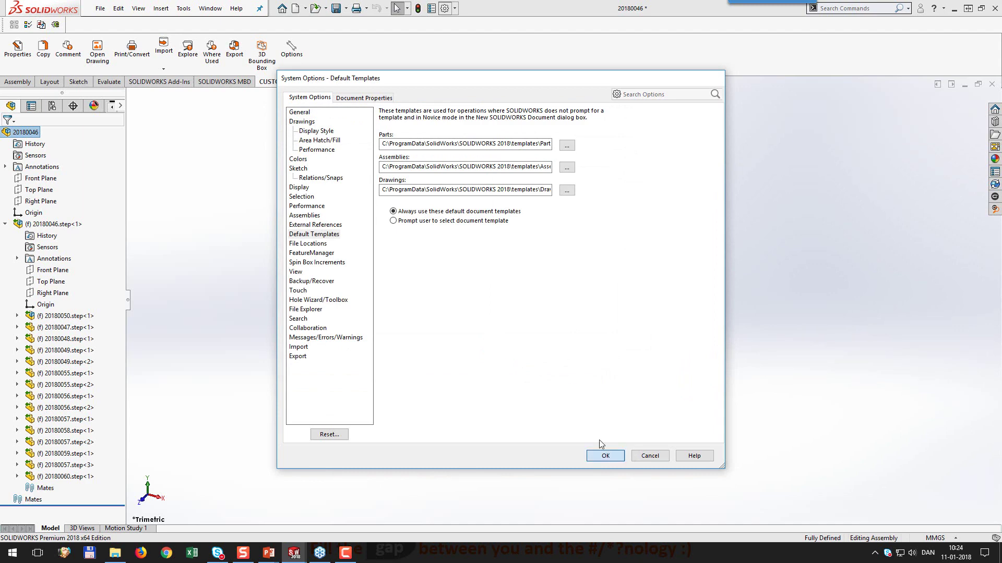
click(618, 458)
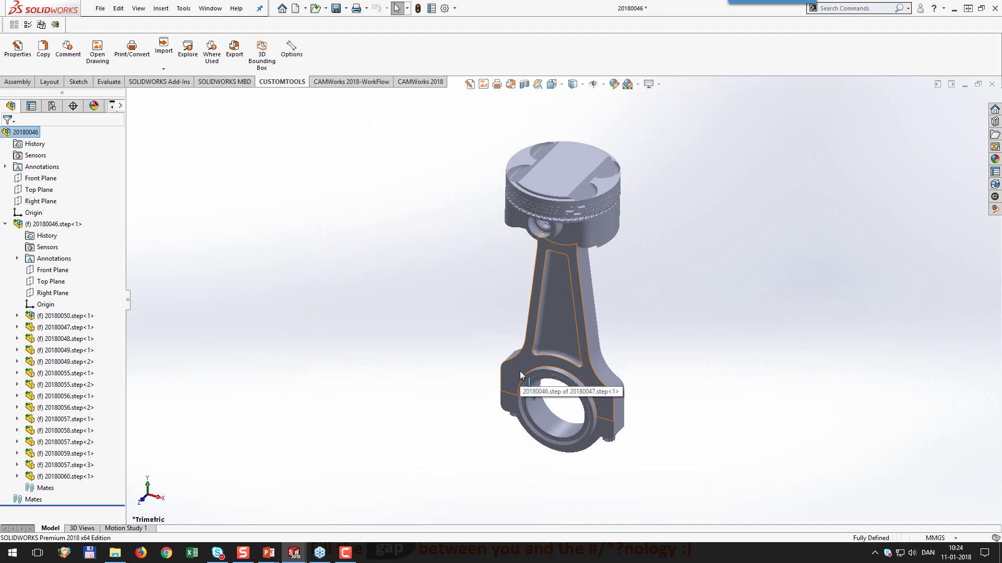